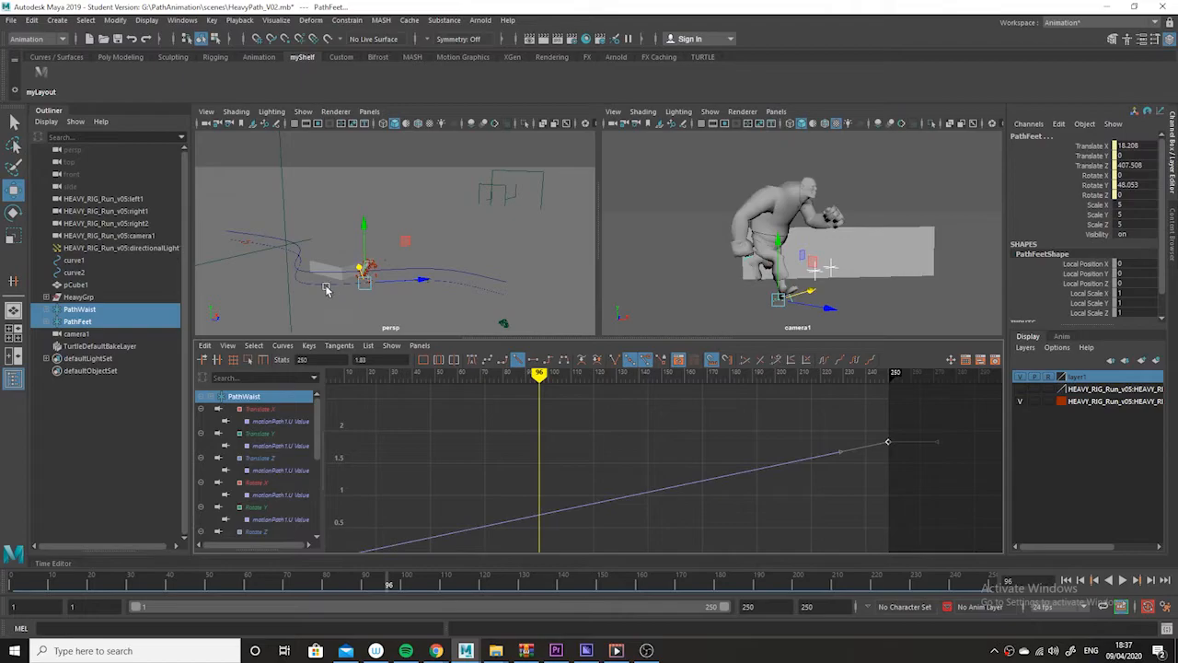
- Display the control vertices of curve1 and curve2, with all object types shown in the perspective view
{"action": "left_click", "coordinate": [305, 279]}
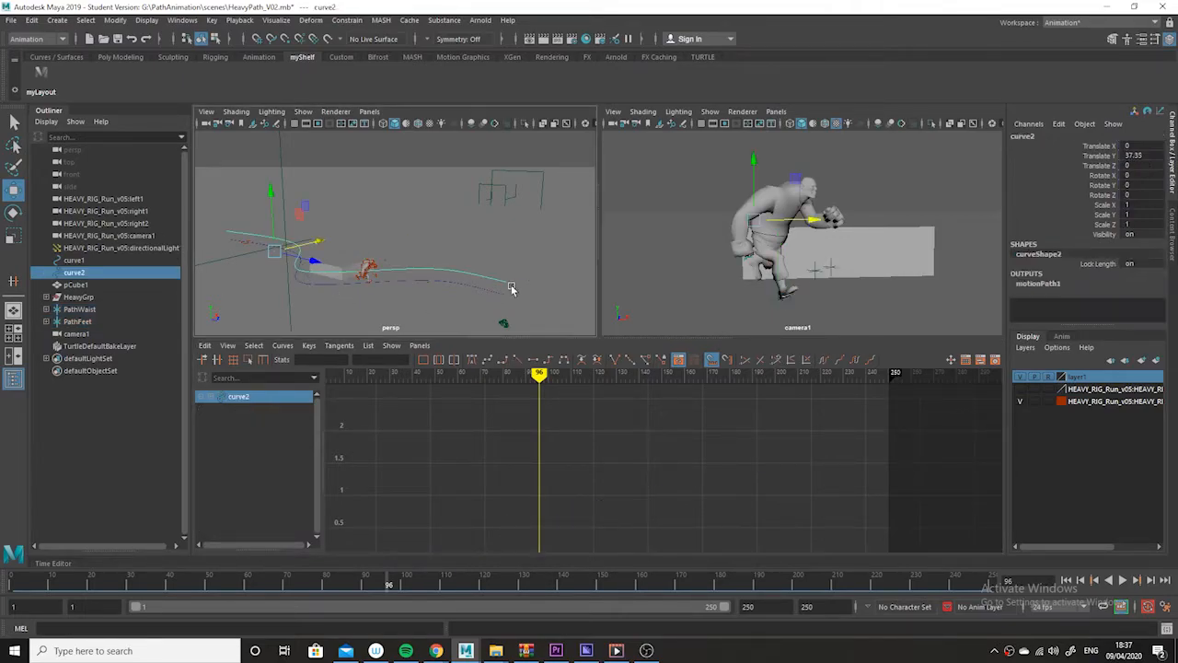
{"action": "left_click_drag", "start_coordinate": [433, 586], "coordinate": [343, 583]}
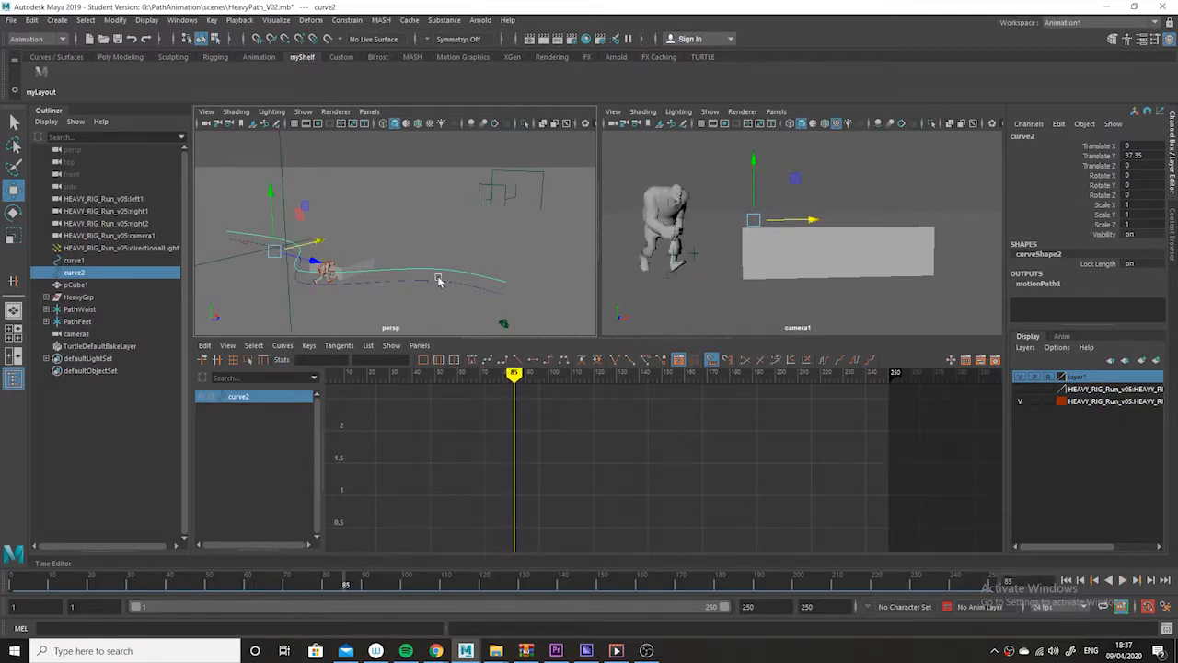
{"action": "left_click", "coordinate": [75, 260], "text": "ctrl"}
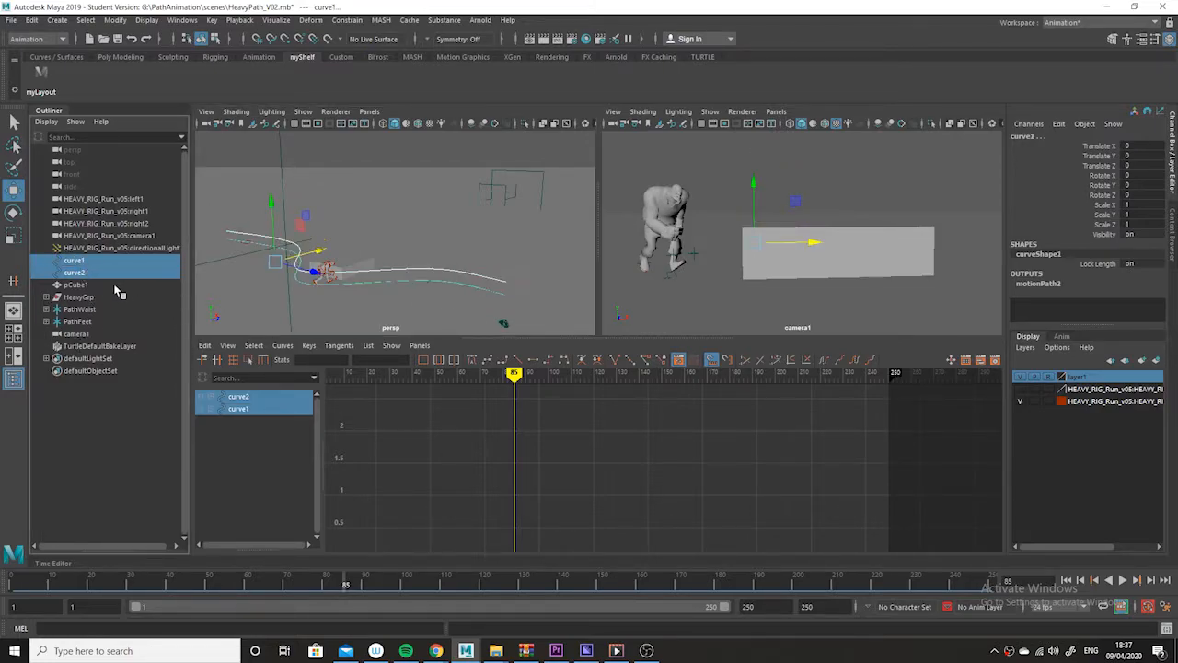
{"action": "key", "text": "F8"}
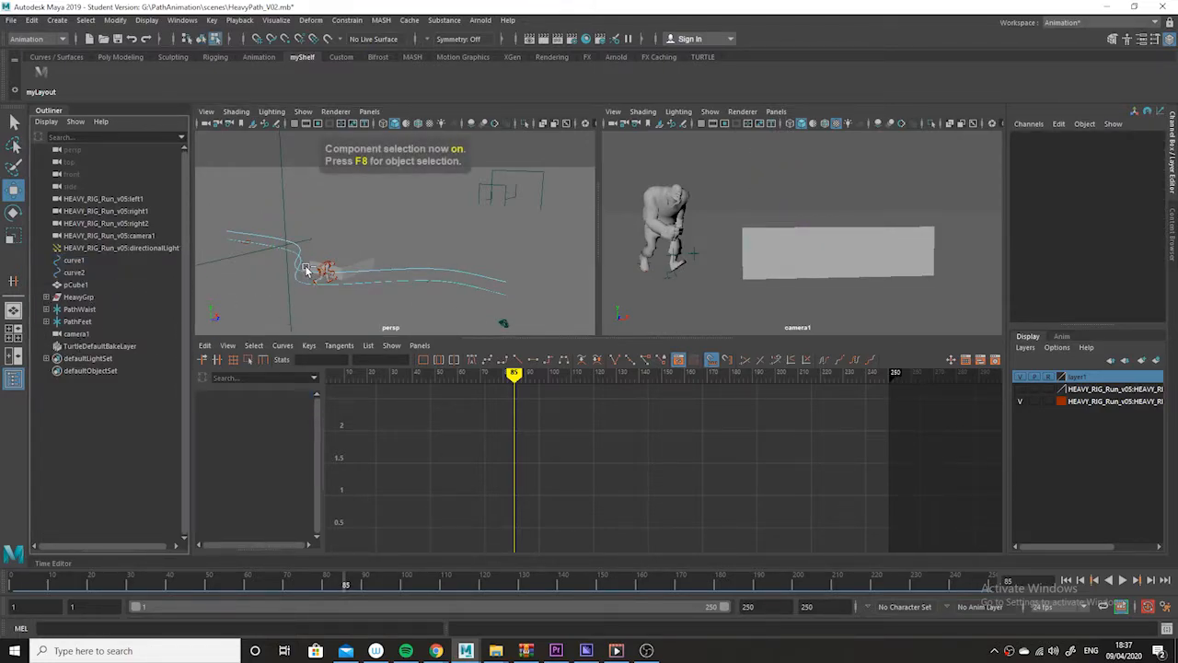
{"action": "left_click", "coordinate": [303, 111]}
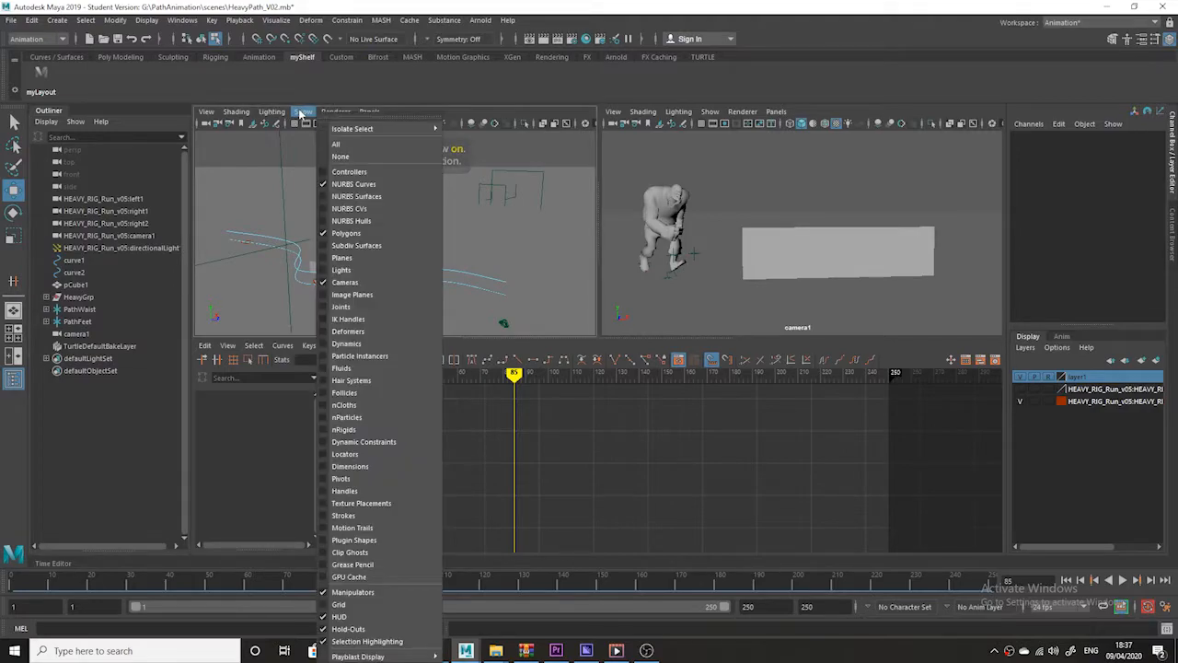
{"action": "left_click", "coordinate": [350, 145]}
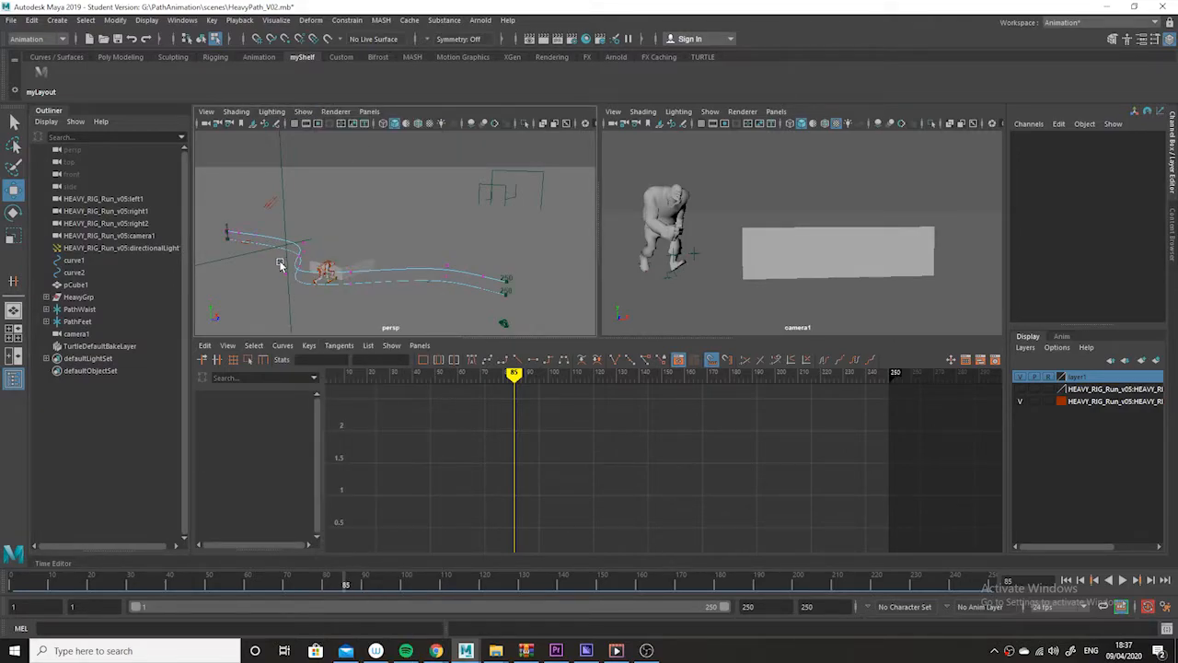
{"action": "left_click_drag", "start_coordinate": [331, 300], "coordinate": [489, 302], "text": "alt"}
- Scrub through the opening frames of the timeline to review the character's run along the path
{"action": "left_click_drag", "start_coordinate": [350, 587], "coordinate": [123, 603]}
{"action": "left_click", "coordinate": [789, 175]}
{"action": "left_click", "coordinate": [337, 583]}
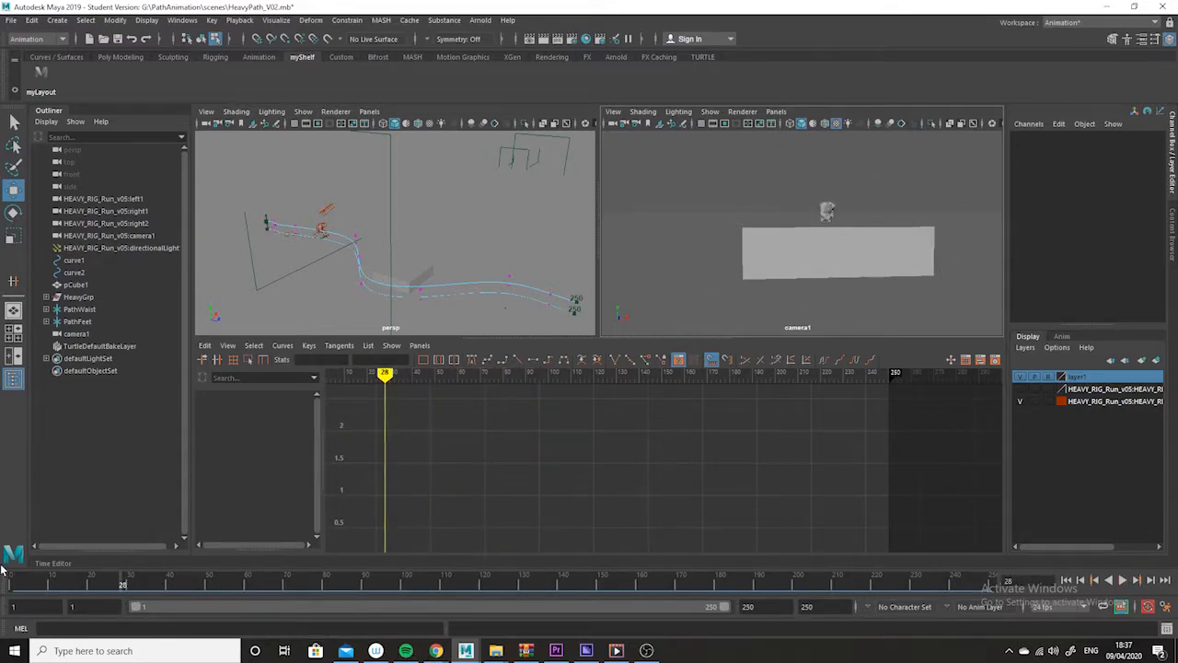
{"action": "left_click", "coordinate": [646, 651]}
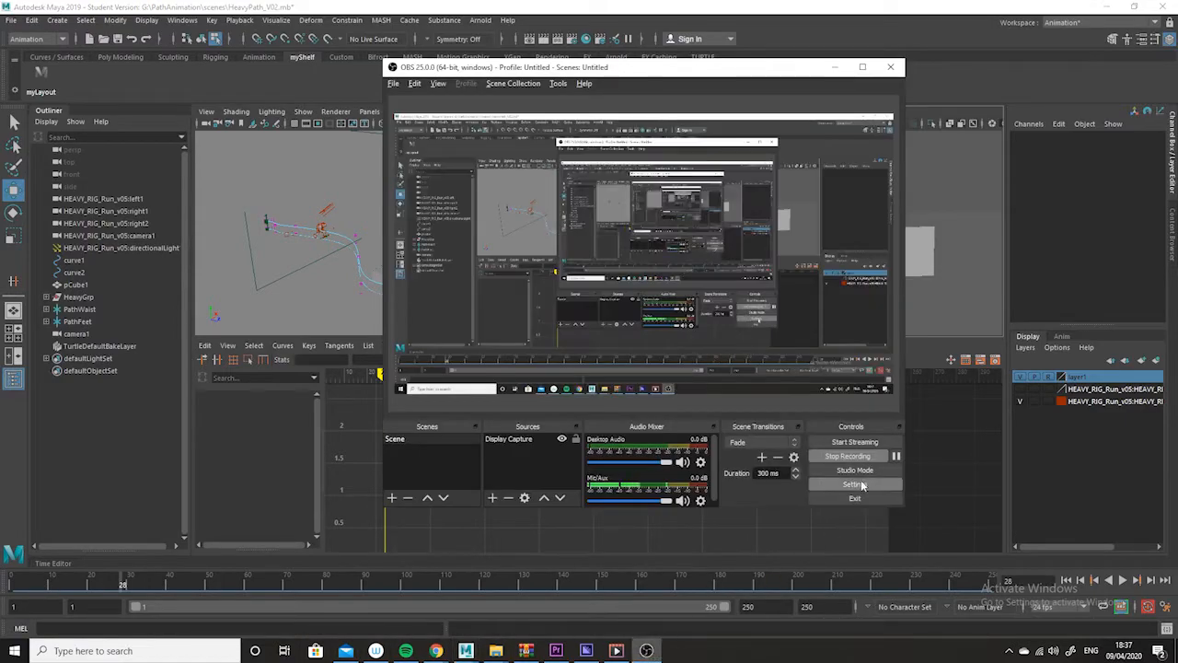
{"action": "left_click", "coordinate": [838, 66]}
{"action": "left_click_drag", "start_coordinate": [53, 583], "coordinate": [91, 580]}
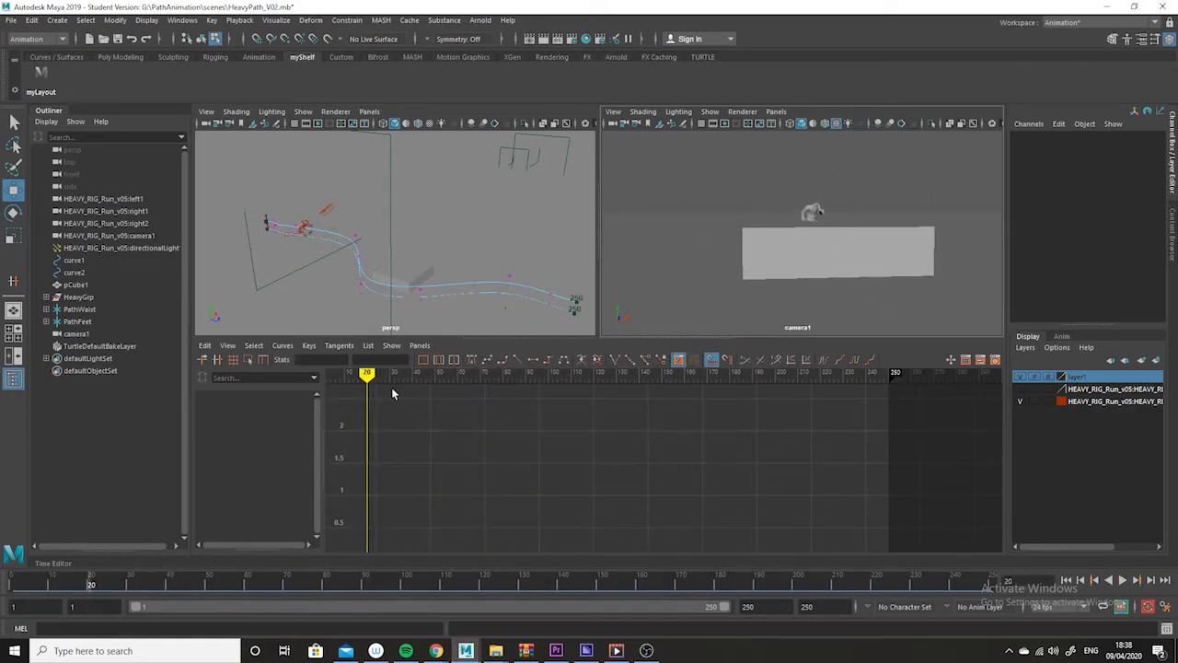
- Return to object selection and limit the perspective view's displayed object types to NURBS curves
{"action": "key", "text": "F8"}
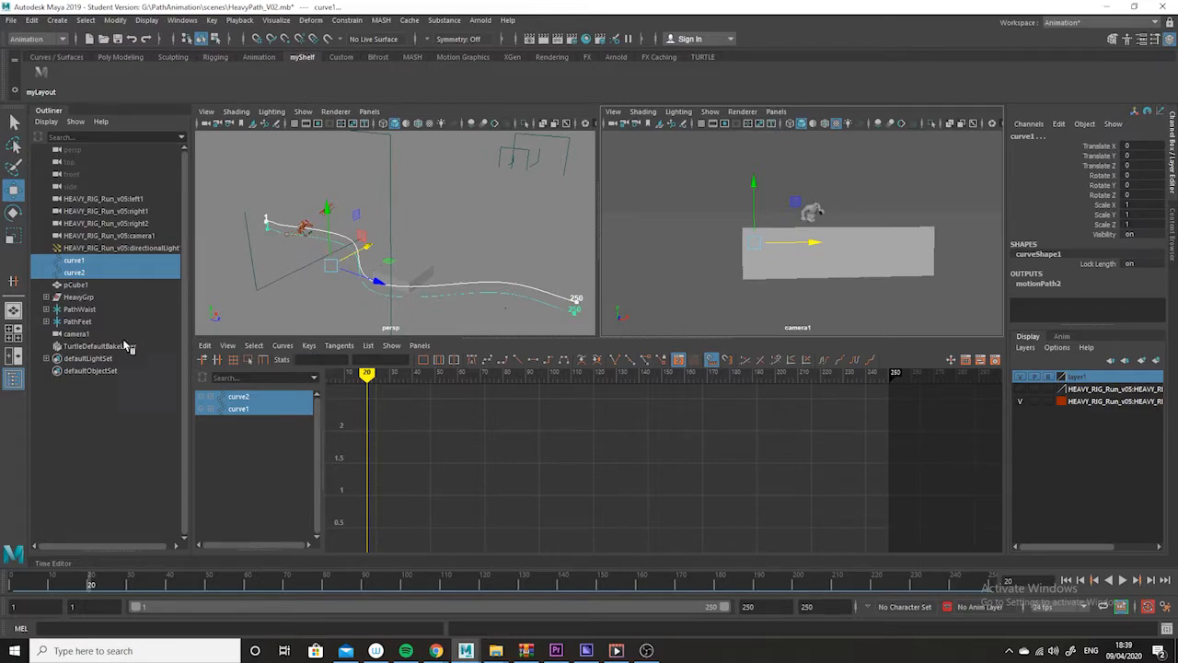
{"action": "left_click_drag", "start_coordinate": [380, 276], "coordinate": [409, 217], "text": "alt"}
{"action": "left_click", "coordinate": [303, 111]}
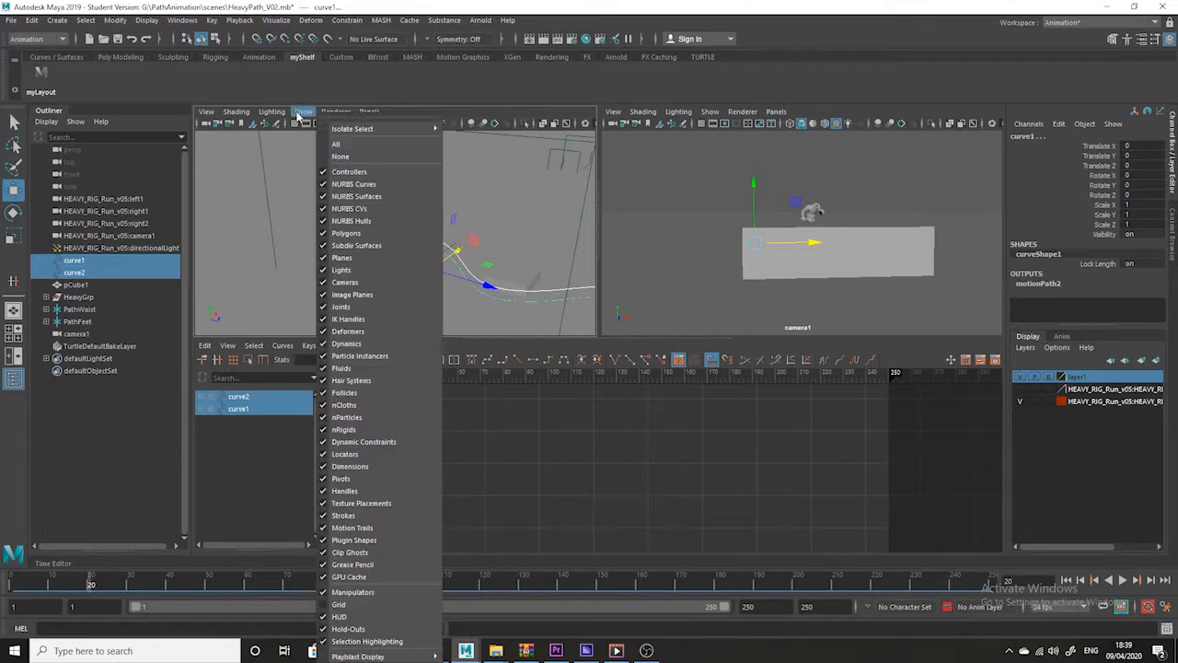
{"action": "left_click", "coordinate": [339, 157]}
{"action": "left_click", "coordinate": [303, 111]}
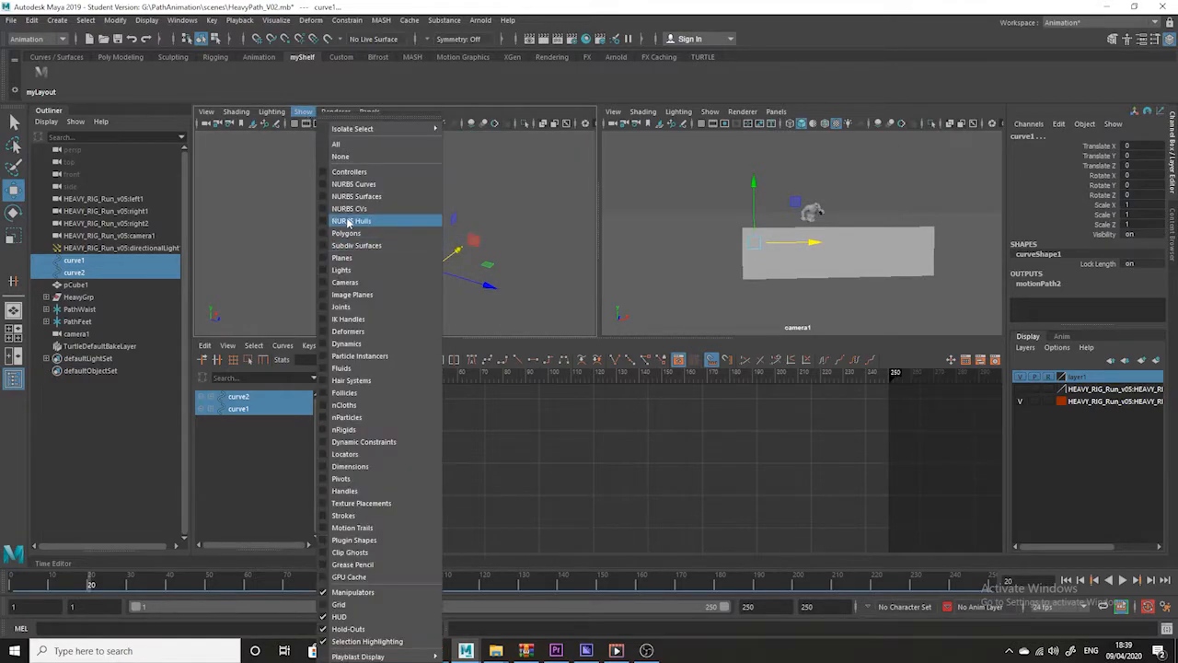
{"action": "left_click", "coordinate": [353, 184]}
- Bake the simulation onto the character's rig controls, leaving the two path curves and the rectangular ground control out of the selection
{"action": "scroll", "coordinate": [400, 211], "scroll_direction": "up", "scroll_amount": 8}
{"action": "left_click_drag", "start_coordinate": [468, 164], "coordinate": [305, 276]}
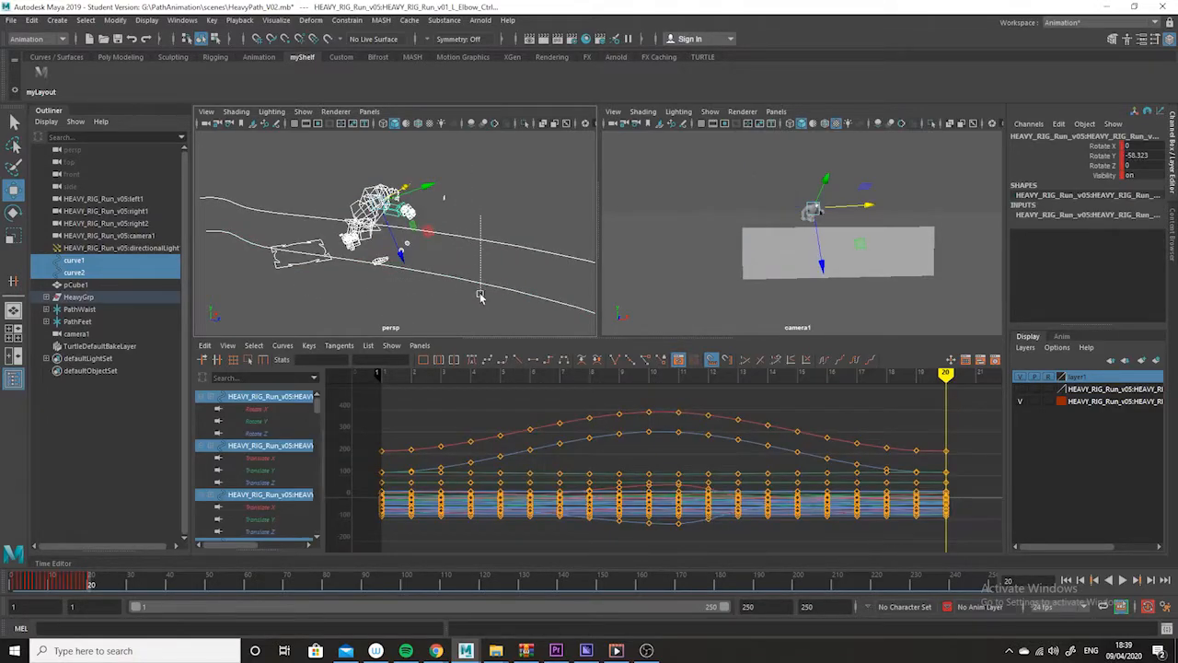
{"action": "left_click_drag", "start_coordinate": [479, 291], "coordinate": [480, 289]}
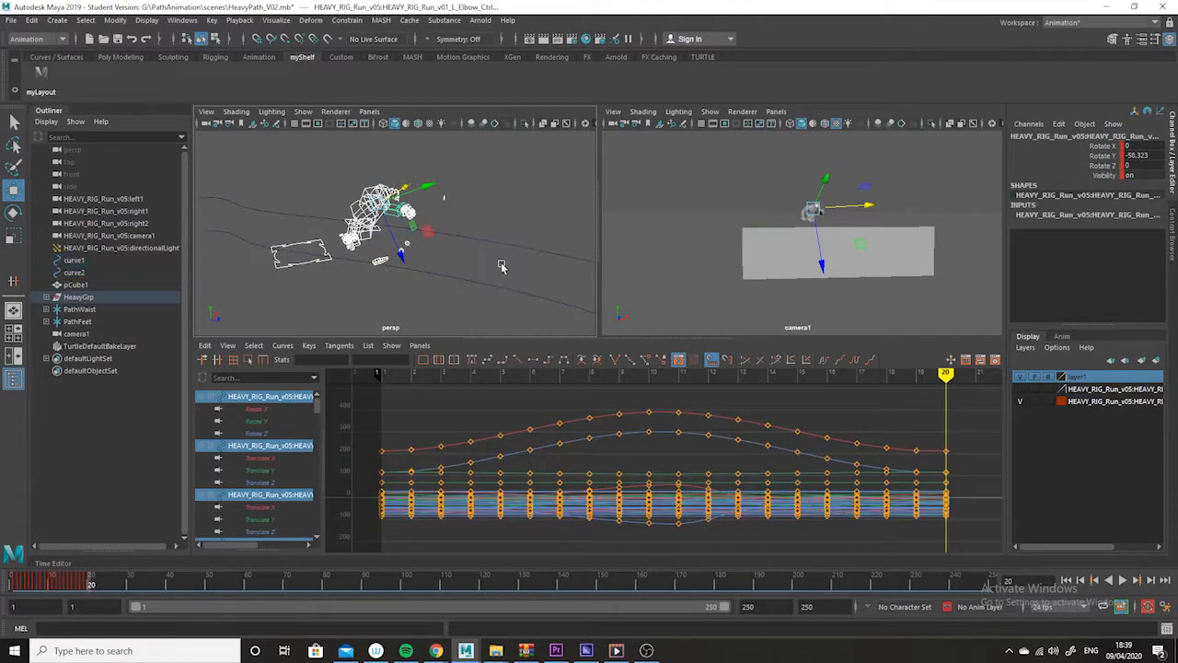
{"action": "left_click", "coordinate": [286, 266], "text": "ctrl"}
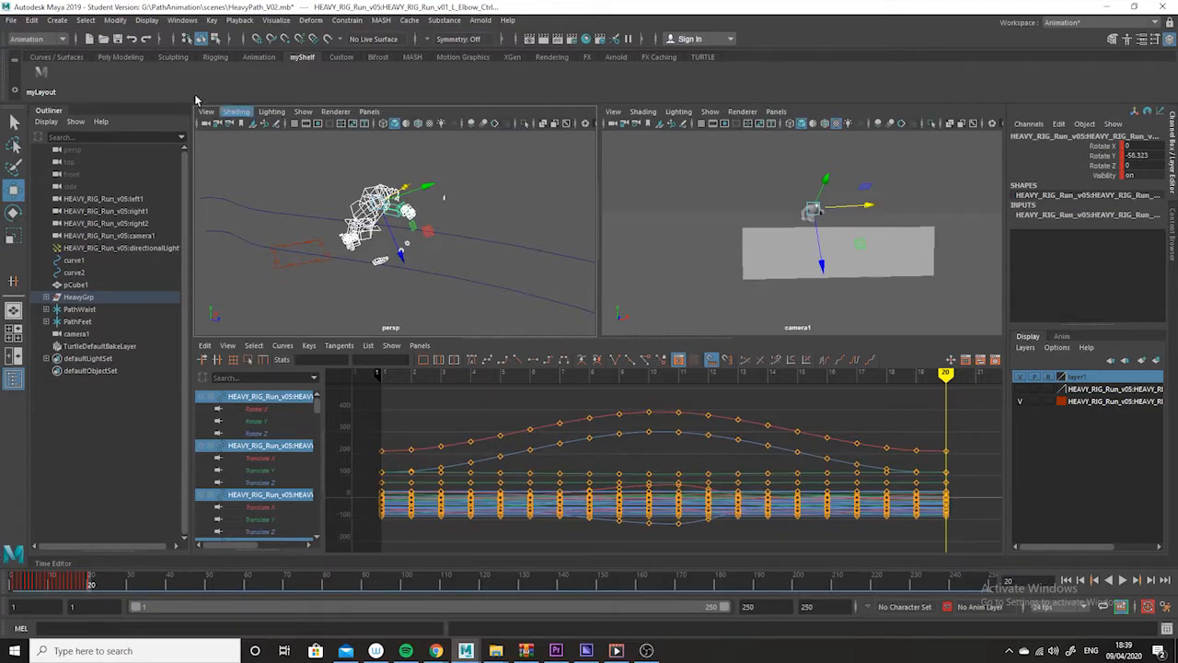
{"action": "left_click", "coordinate": [32, 19]}
{"action": "mouse_move", "coordinate": [108, 133]}
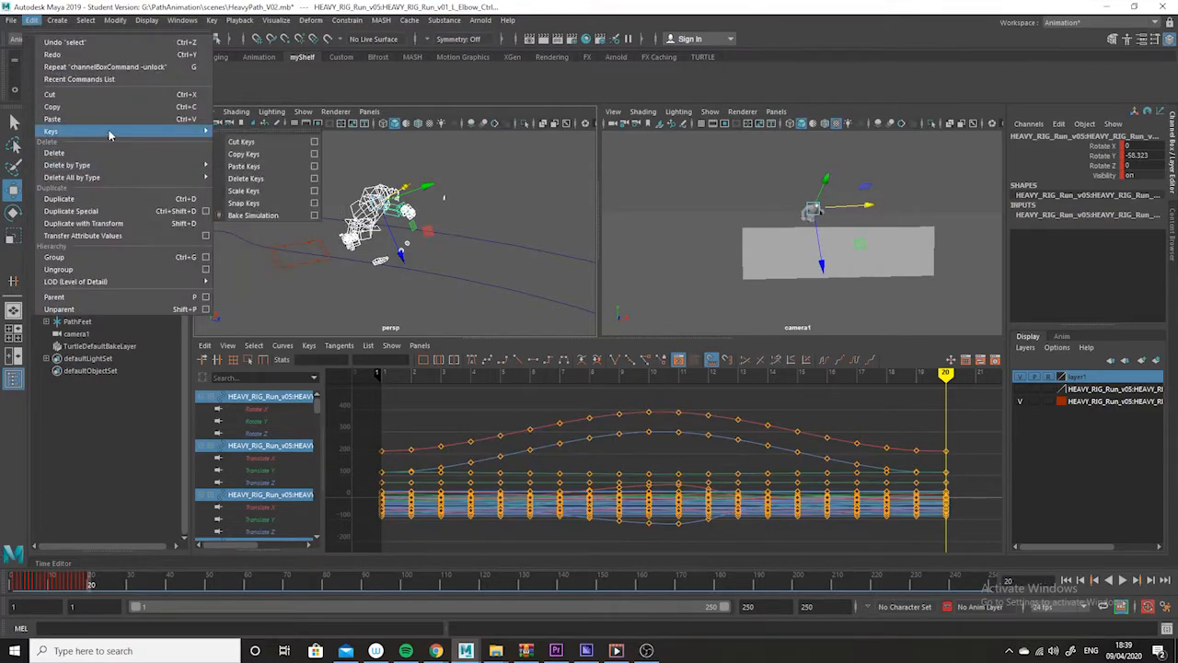
{"action": "left_click", "coordinate": [255, 216]}
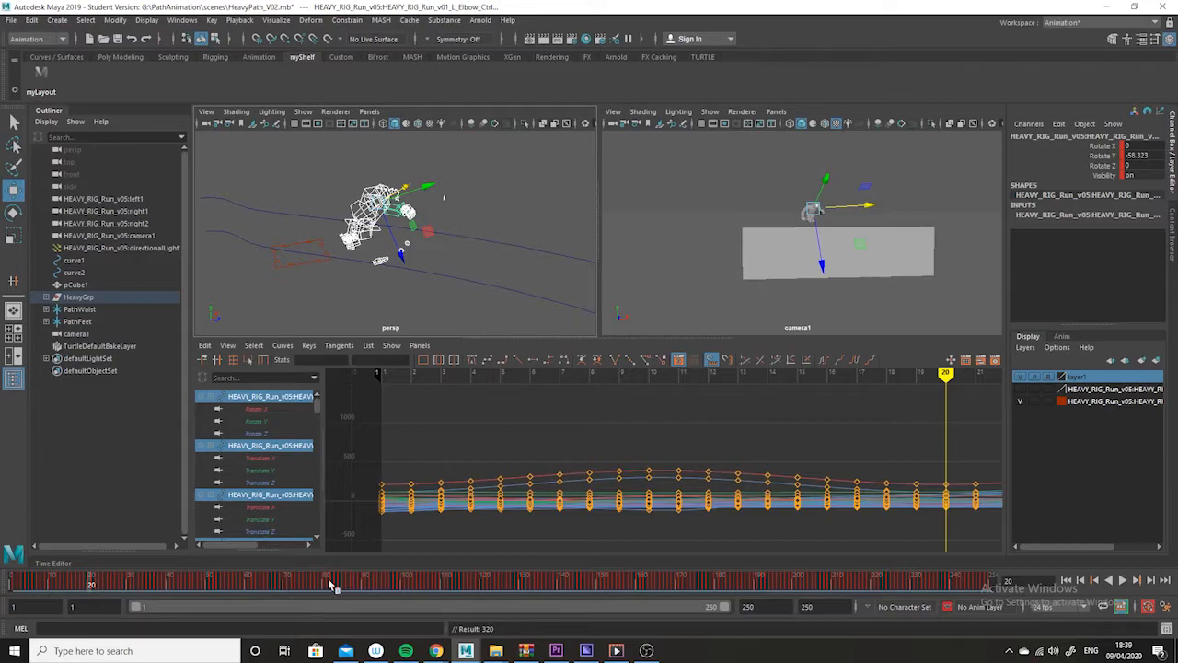
{"action": "left_click", "coordinate": [297, 582]}
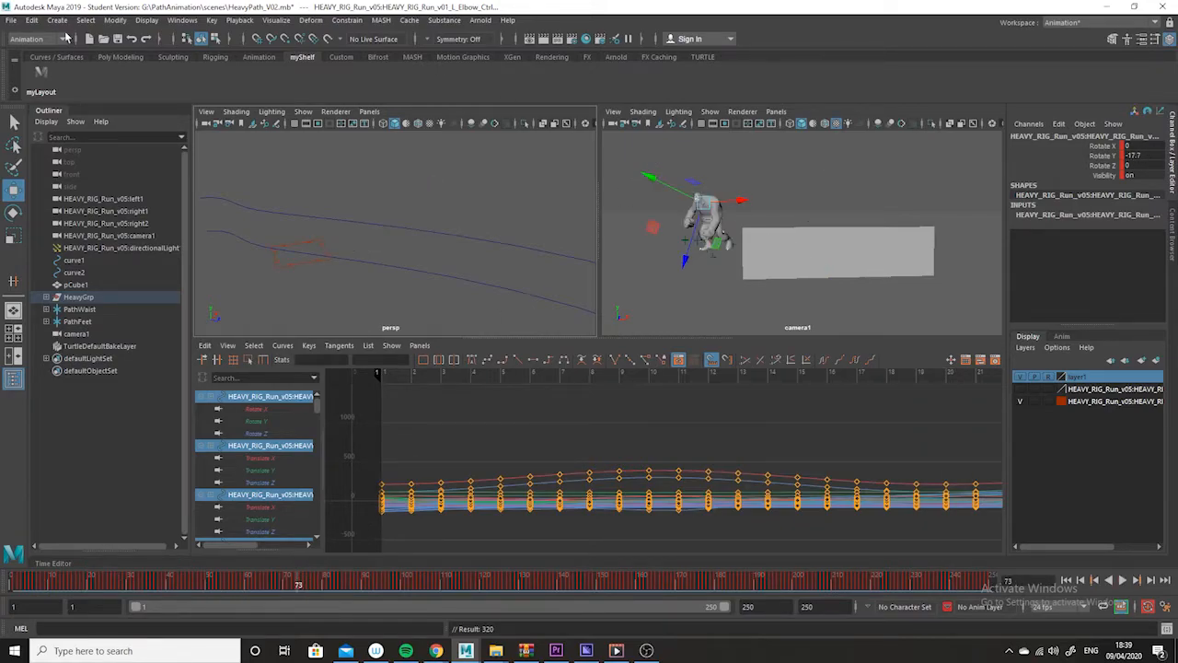
- Save the scene as a new version named HeavyPath_V03.mb, accepting the student version notice
{"action": "left_click", "coordinate": [11, 20]}
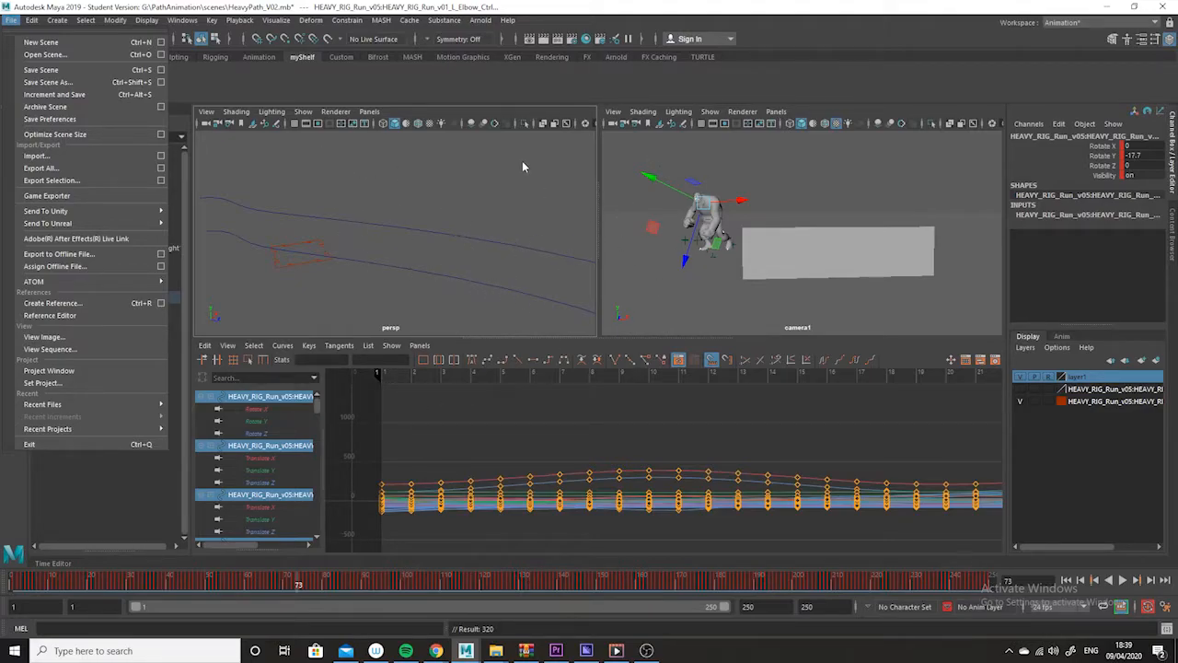
{"action": "left_click", "coordinate": [62, 82]}
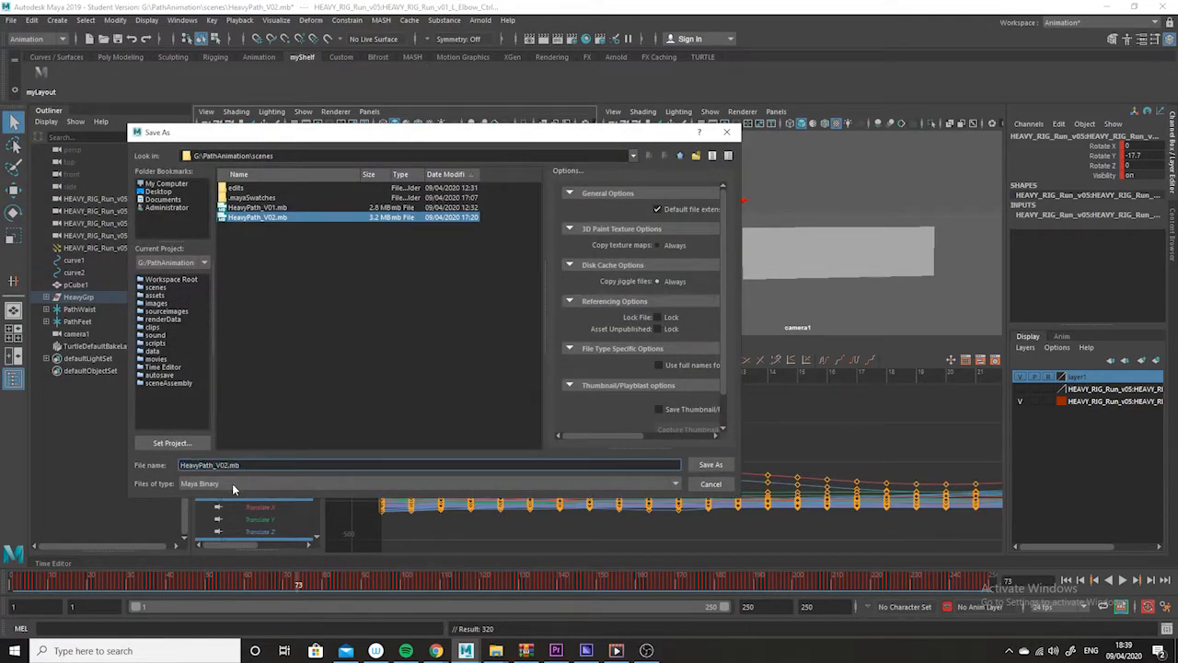
{"action": "key", "text": "BackSpace"}
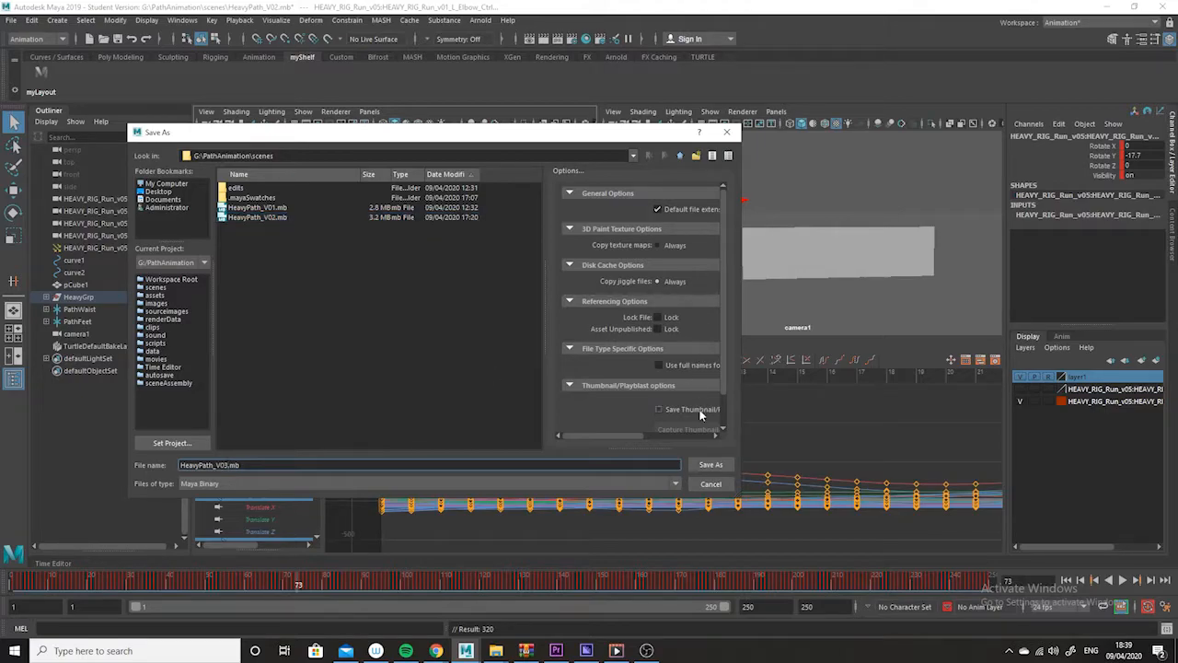
{"action": "left_click", "coordinate": [711, 465]}
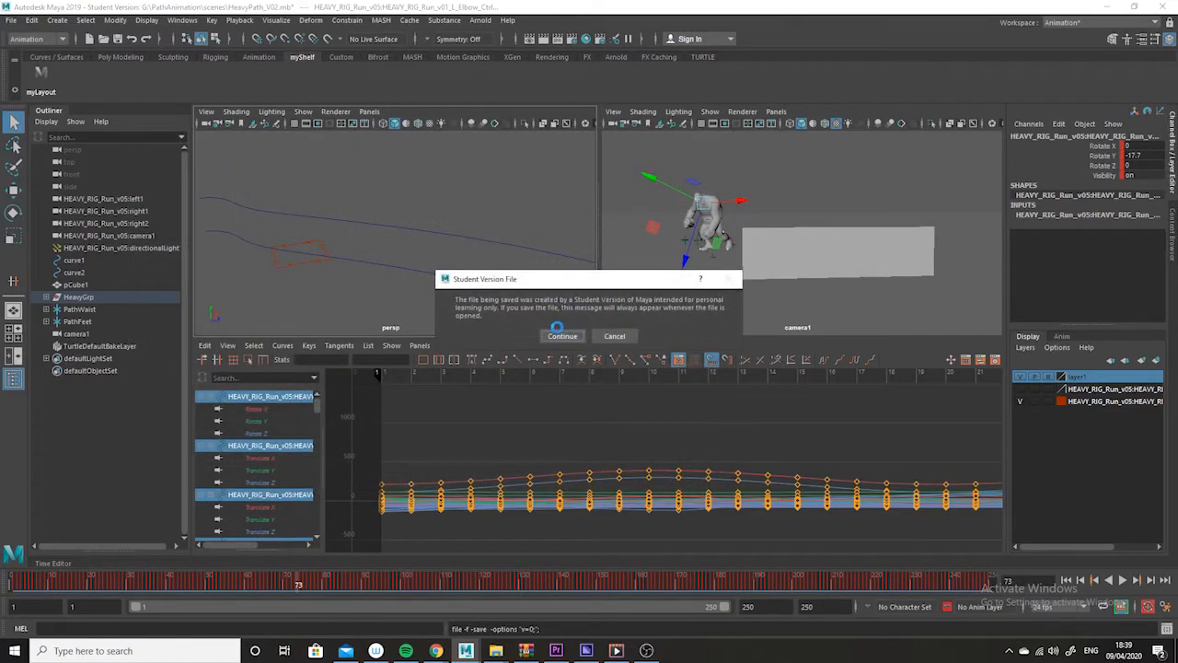
{"action": "left_click", "coordinate": [561, 336]}
- Clear the selection, then scrub and play the timeline to check the baked animation
{"action": "left_click_drag", "start_coordinate": [339, 582], "coordinate": [17, 582]}
{"action": "left_click", "coordinate": [361, 313]}
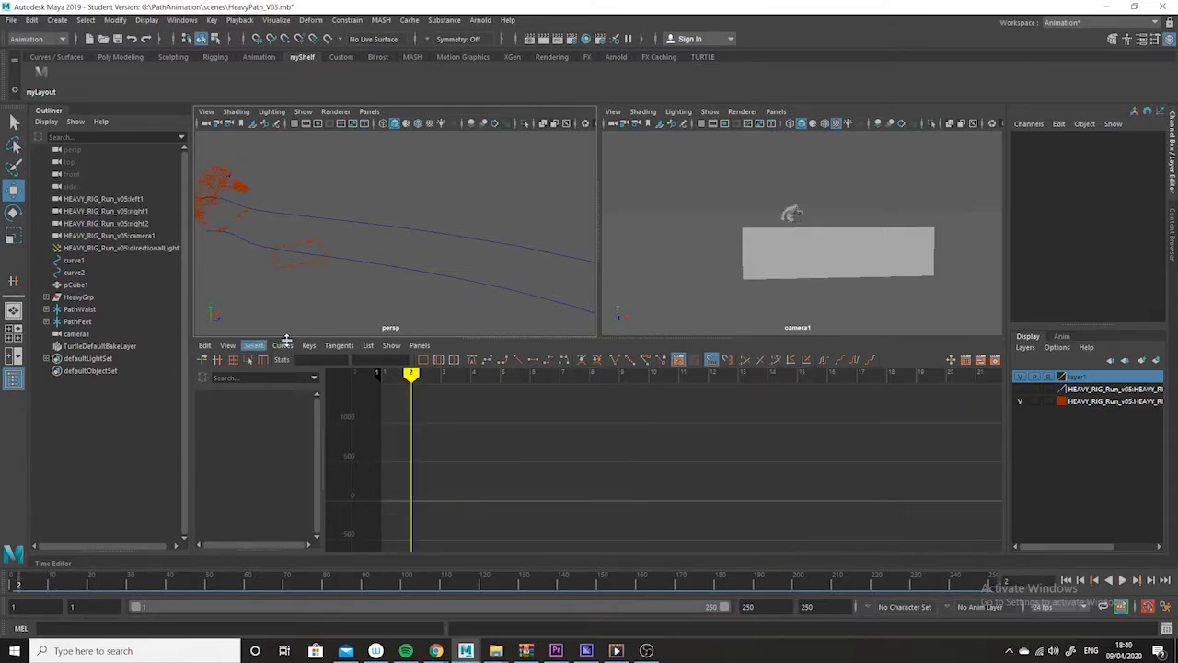
{"action": "key", "text": "alt+v"}
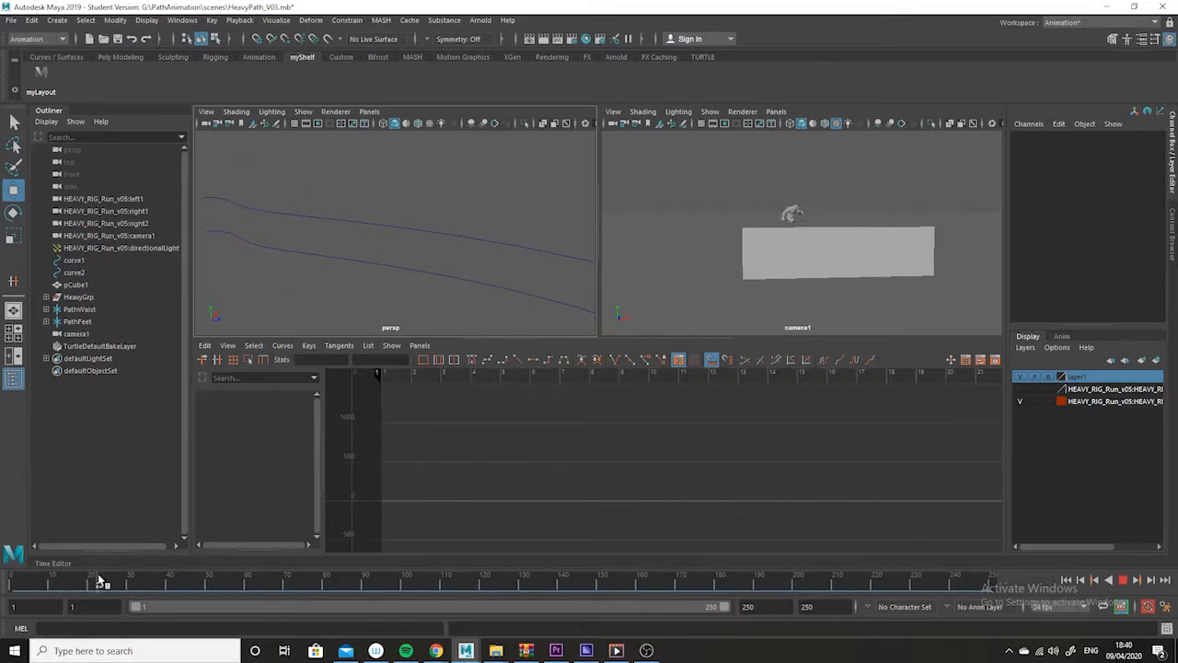
{"action": "key", "text": "alt+v"}
{"action": "left_click_drag", "start_coordinate": [291, 581], "coordinate": [173, 581]}
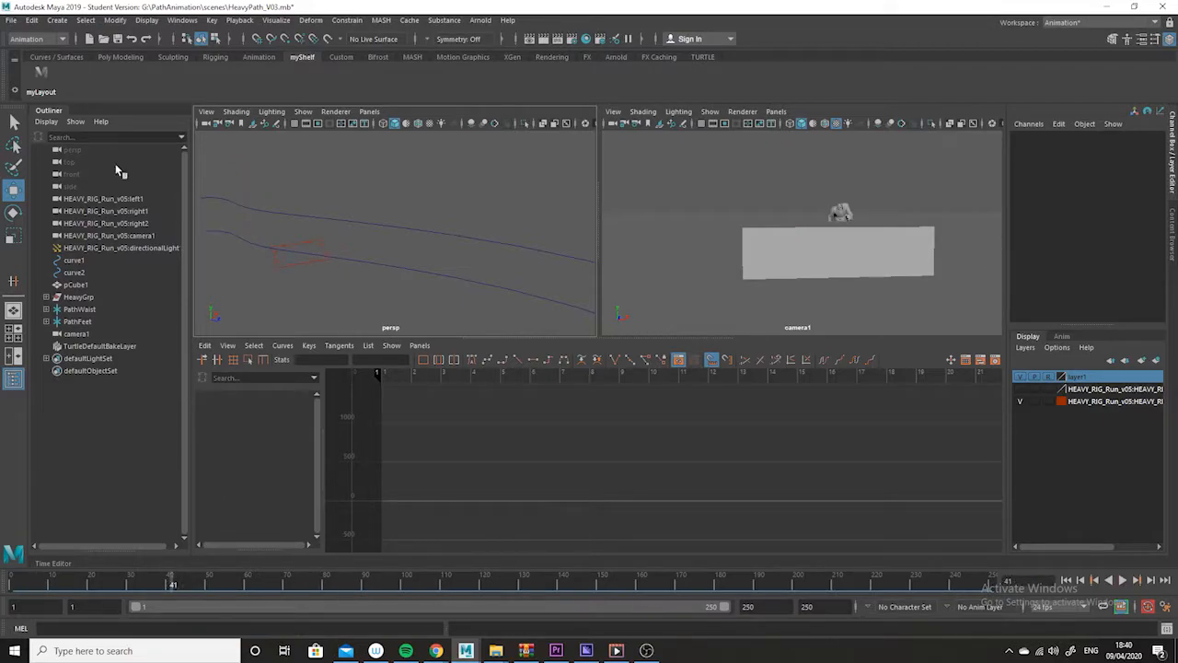
- Select PathWaist with its children AnimWaist, poleA and poleB, plus PathFeet, and select all their keys in the Graph Editor
{"action": "left_click", "coordinate": [83, 310]}
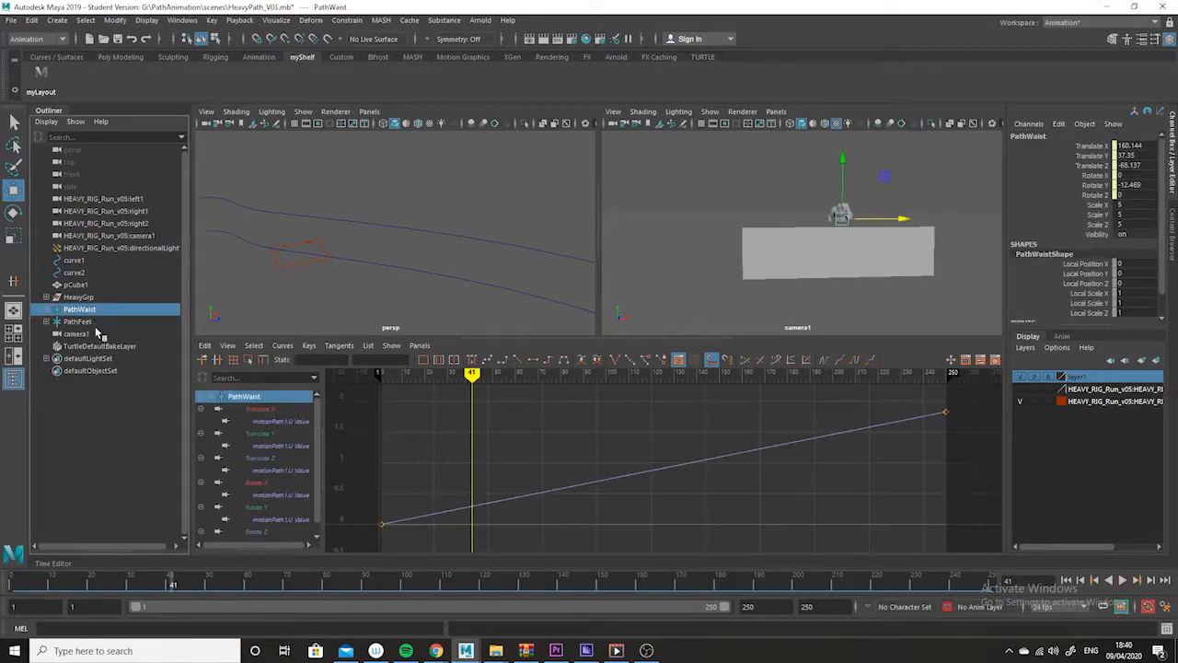
{"action": "left_click", "coordinate": [47, 310]}
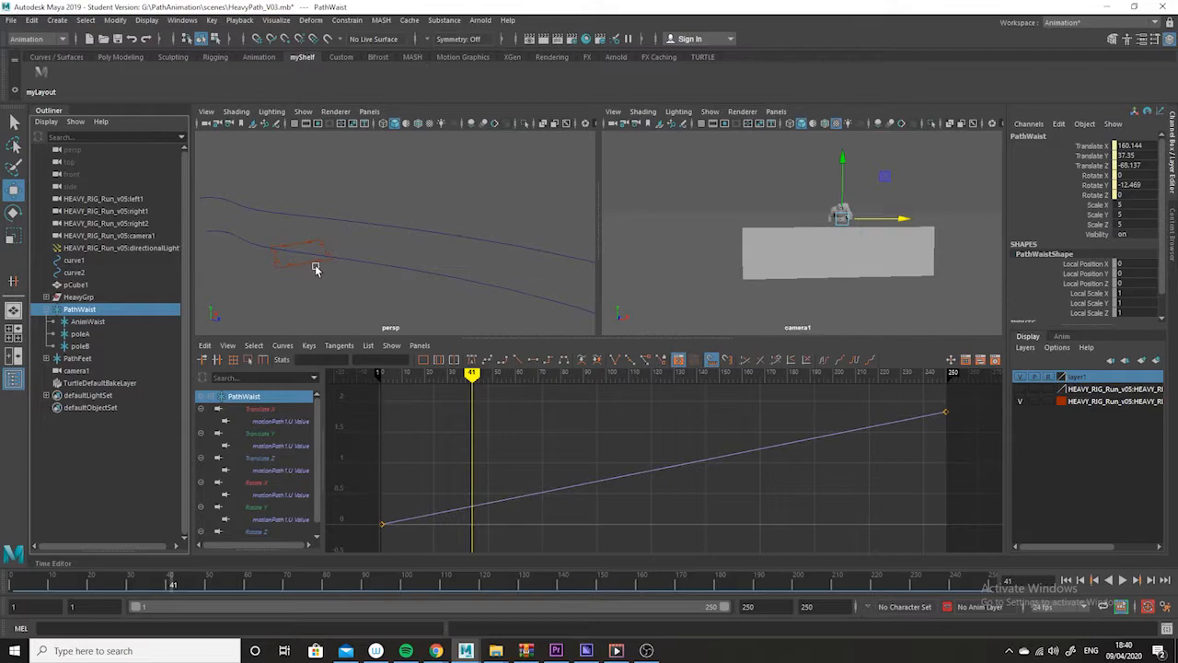
{"action": "left_click", "coordinate": [88, 323], "text": "shift"}
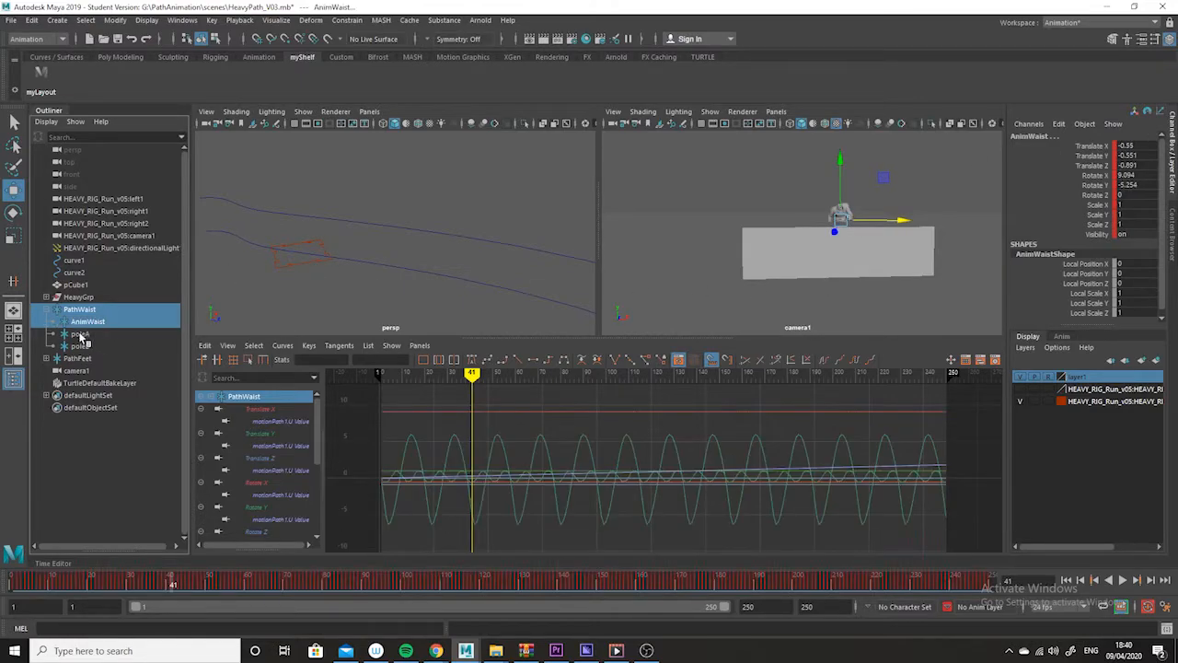
{"action": "left_click", "coordinate": [82, 335], "text": "shift"}
{"action": "left_click", "coordinate": [83, 346], "text": "shift"}
{"action": "left_click", "coordinate": [81, 358], "text": "shift"}
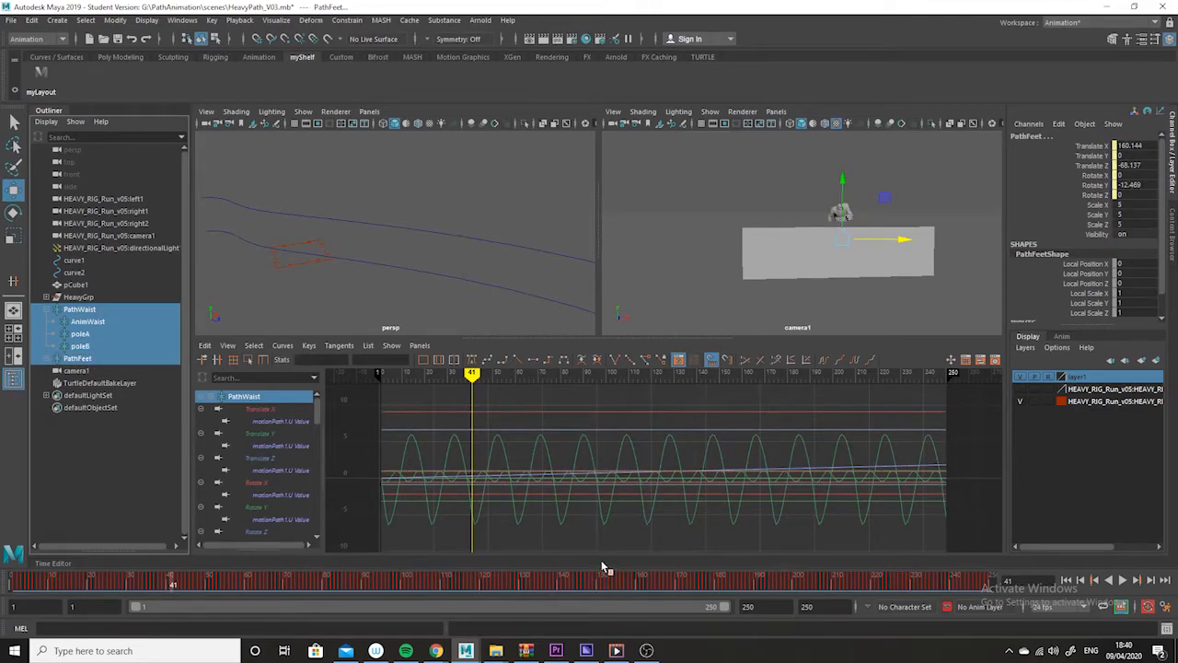
{"action": "key", "text": "a"}
{"action": "left_click_drag", "start_coordinate": [829, 414], "coordinate": [465, 488]}
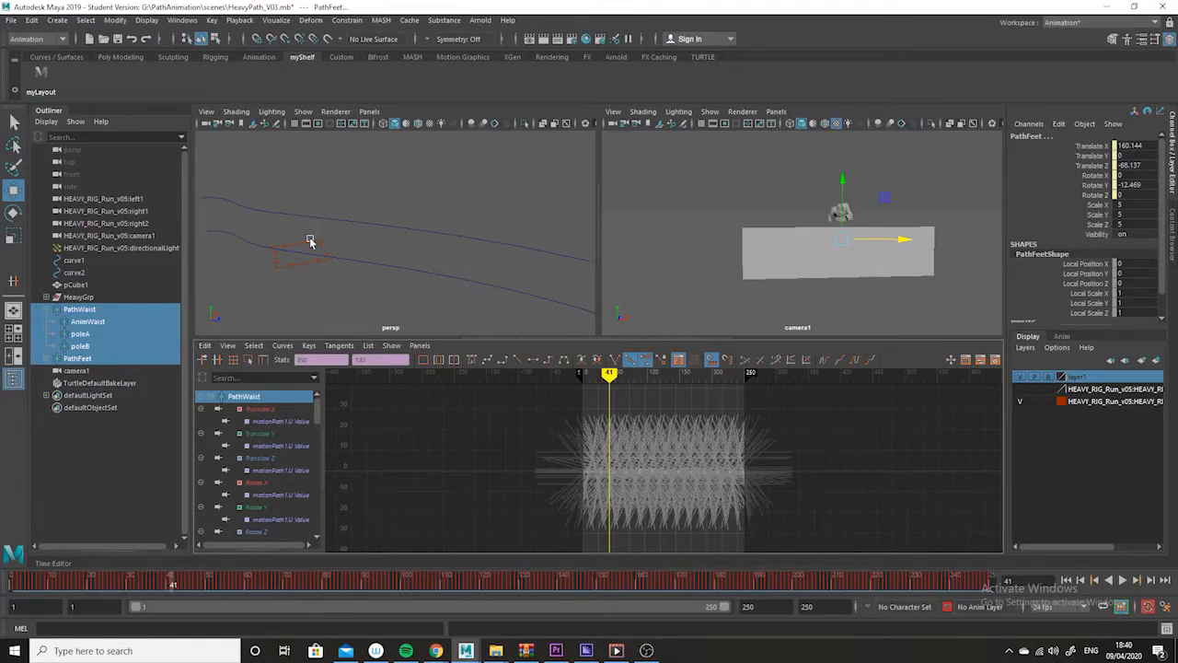
- Go back to frame 1 and show polygons in the perspective view, with the character seen up close
{"action": "left_click_drag", "start_coordinate": [184, 582], "coordinate": [5, 580]}
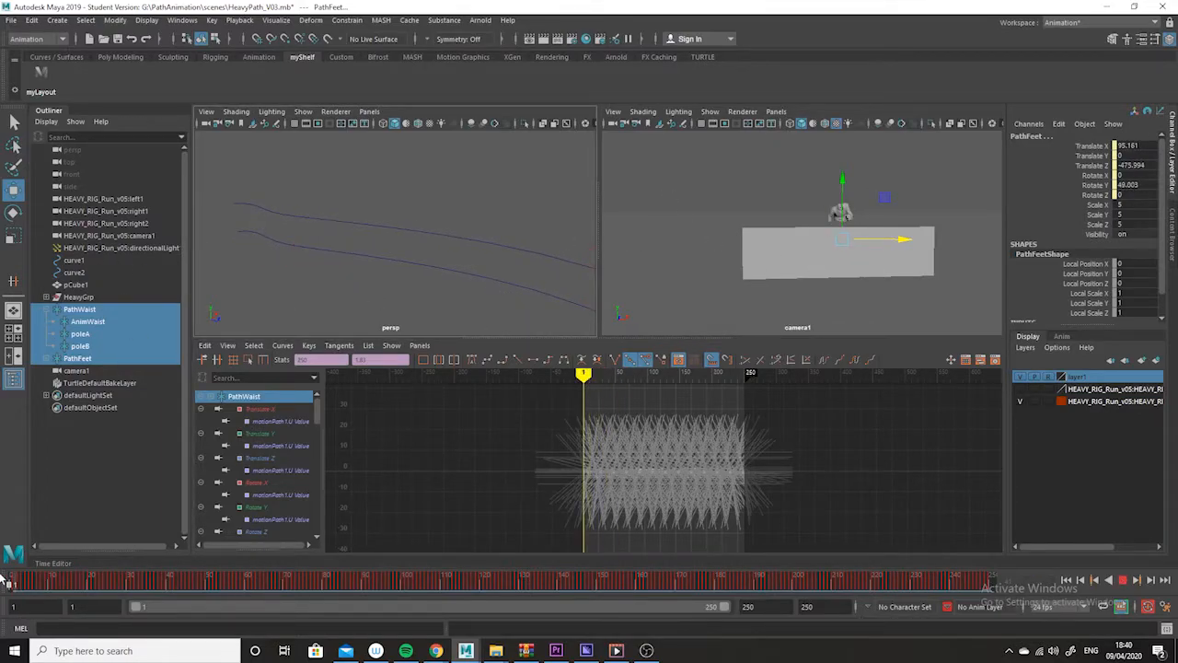
{"action": "middle_click_drag", "start_coordinate": [352, 217], "coordinate": [535, 222], "text": "alt"}
{"action": "left_click", "coordinate": [312, 114]}
{"action": "left_click", "coordinate": [377, 234]}
{"action": "right_click_drag", "start_coordinate": [296, 175], "coordinate": [384, 163], "text": "alt"}
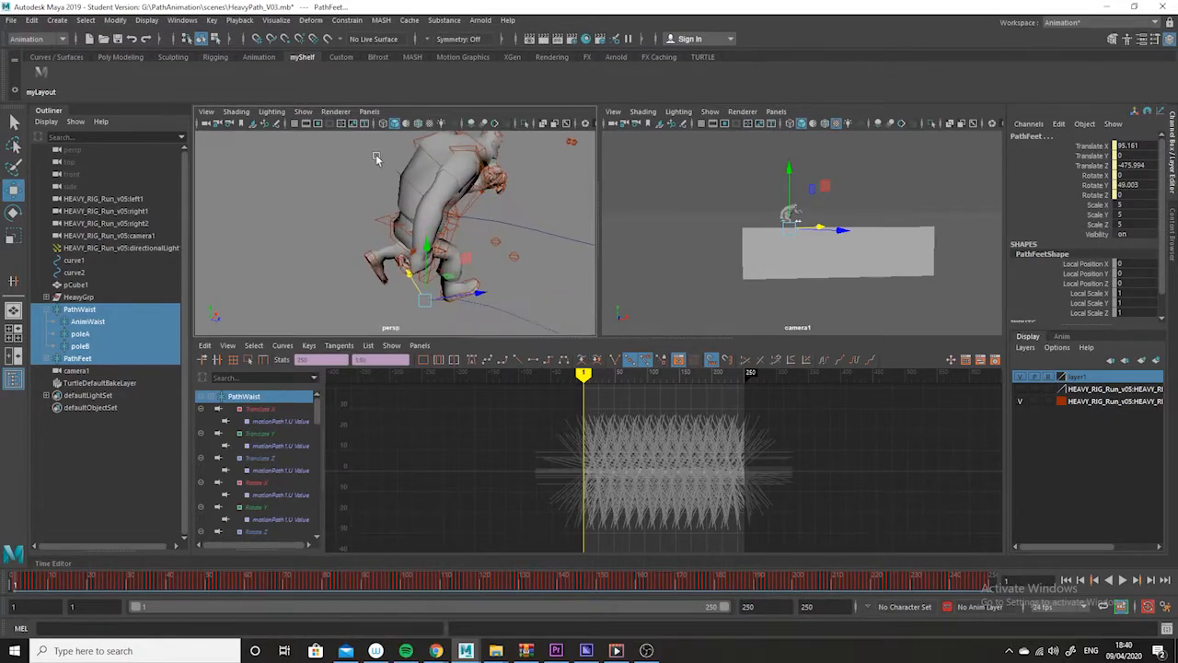
- Select the character's Root_Ctrl and examine its baked translate and rotate curves in the Graph Editor
{"action": "left_click", "coordinate": [396, 170]}
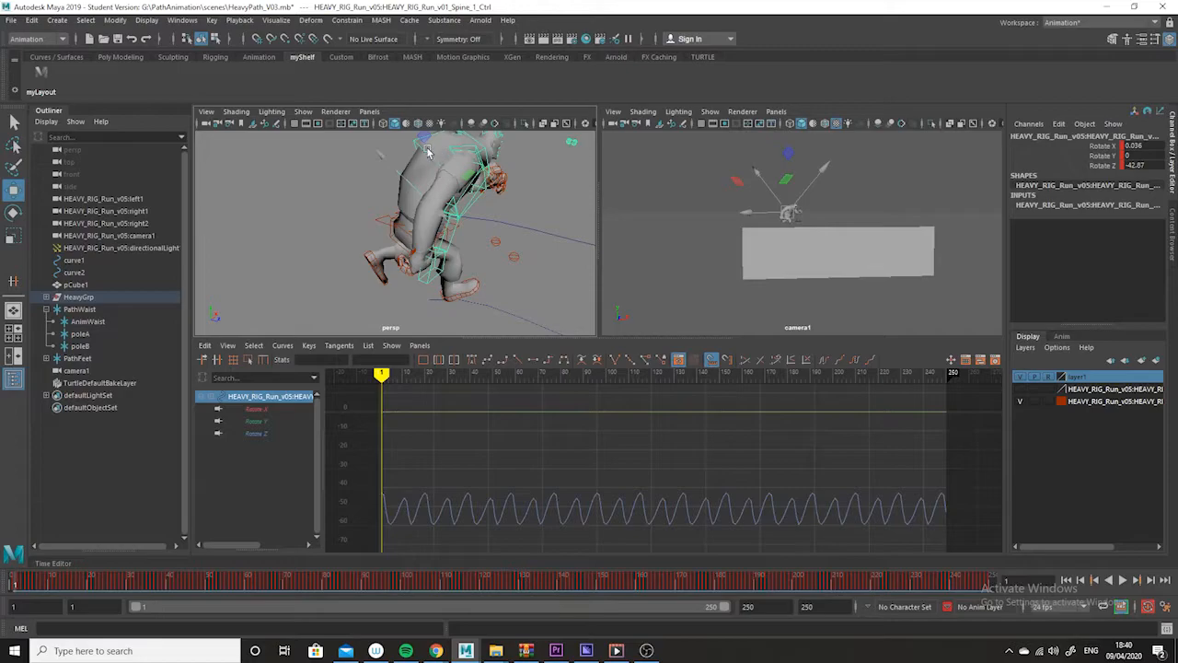
{"action": "left_click", "coordinate": [394, 241]}
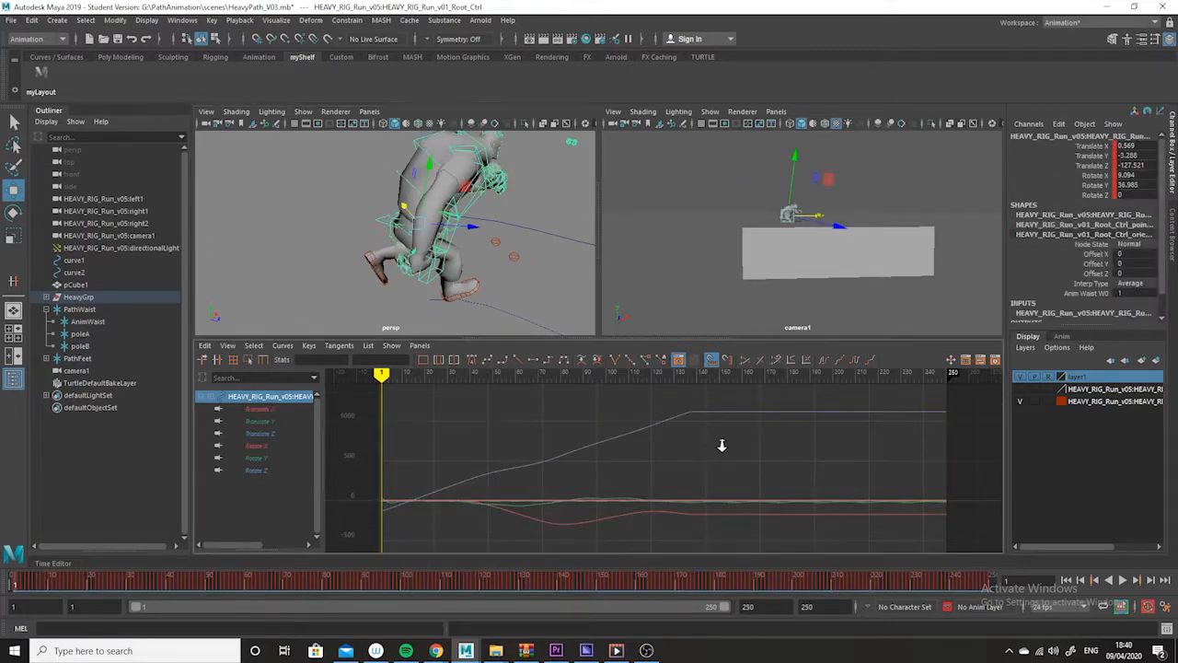
{"action": "scroll", "coordinate": [722, 445], "scroll_direction": "down", "scroll_amount": 1}
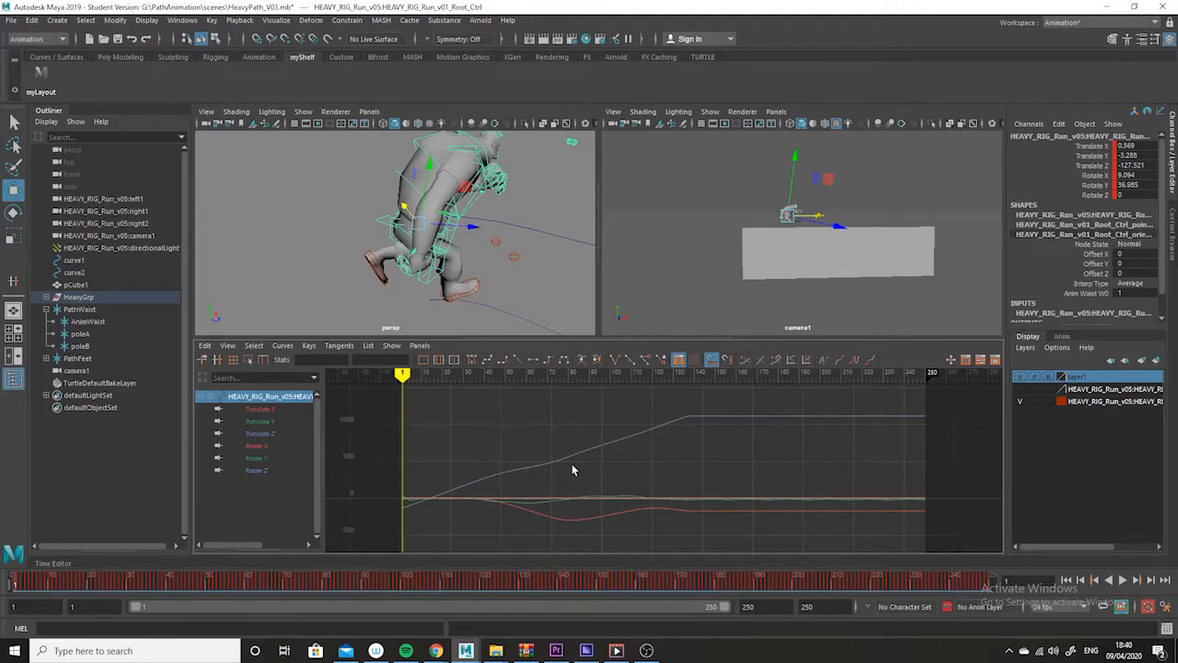
- Examine the right leg control's baked curves, and delete PathWaist with its children and PathFeet from the scene
{"action": "left_click", "coordinate": [476, 293]}
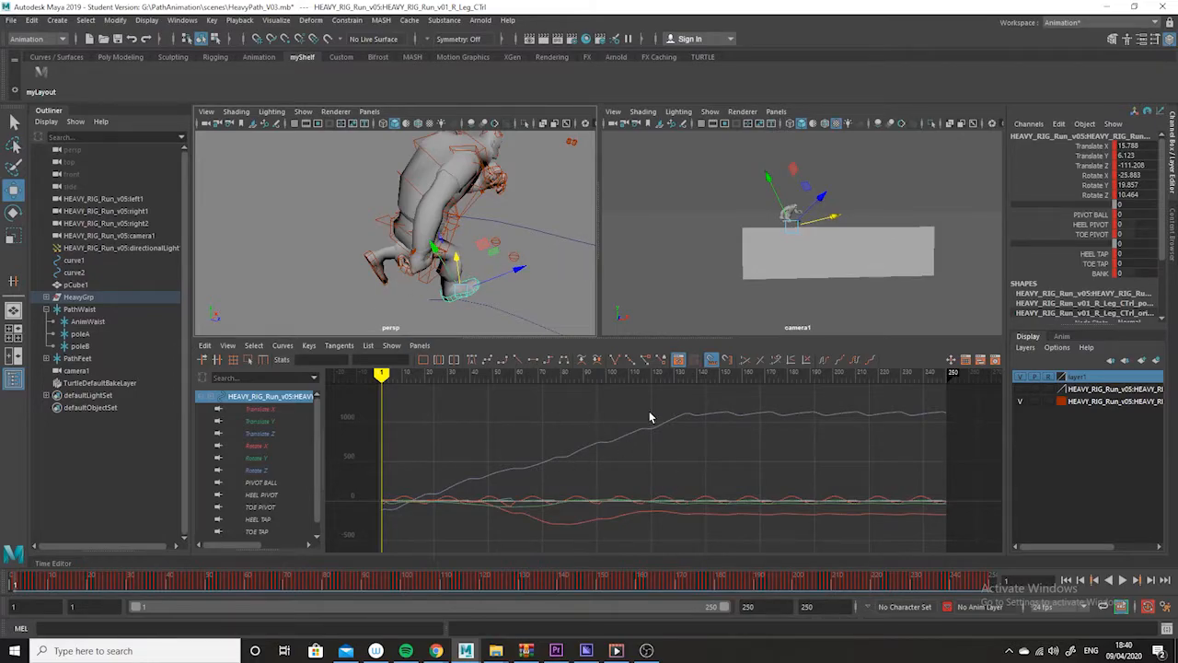
{"action": "left_click", "coordinate": [89, 311]}
{"action": "left_click", "coordinate": [83, 357], "text": "shift"}
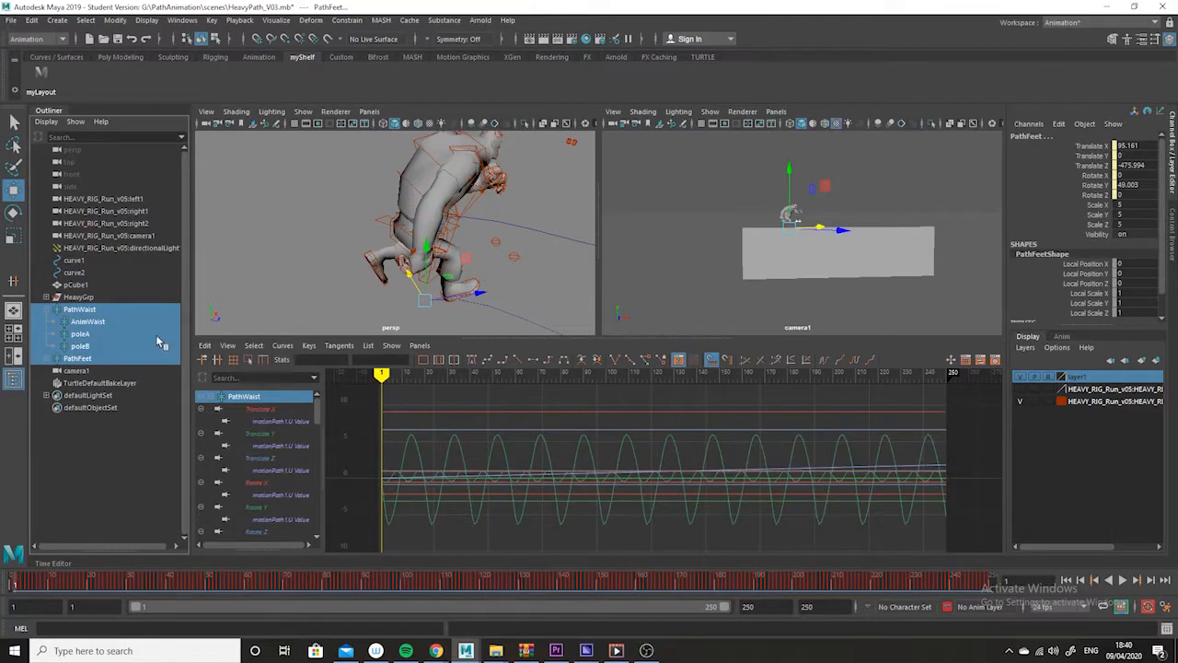
{"action": "key", "text": "Delete"}
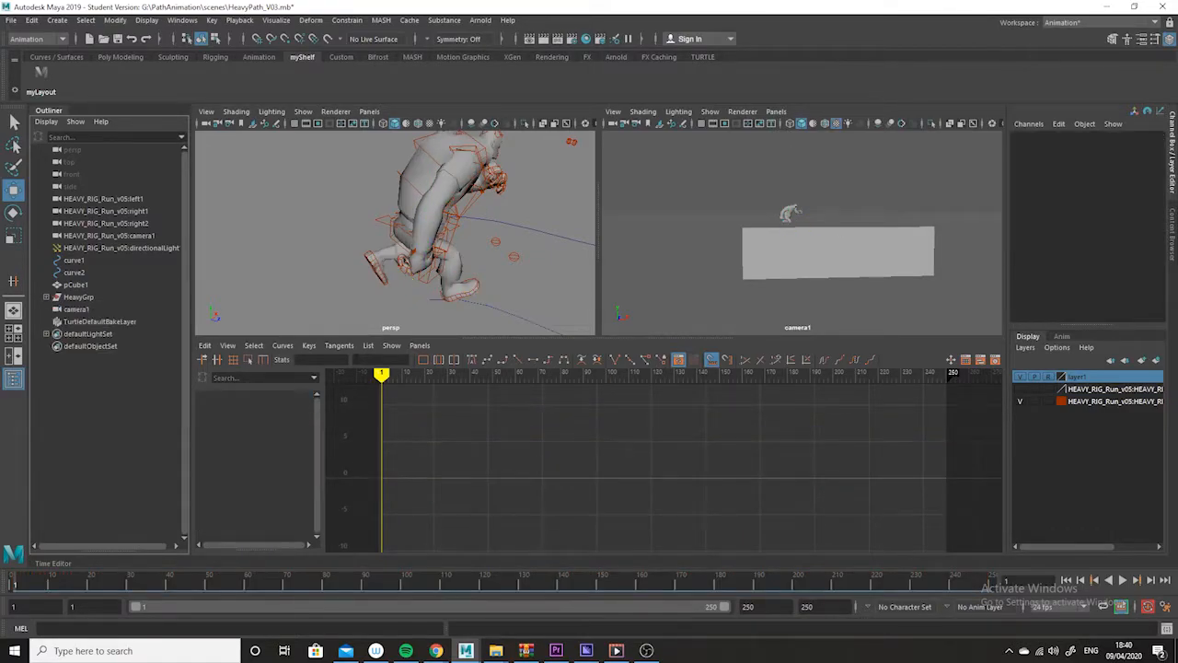
- Delete the two motion path curves, curve1 and curve2
{"action": "left_click", "coordinate": [79, 261]}
{"action": "left_click", "coordinate": [78, 274], "text": "shift"}
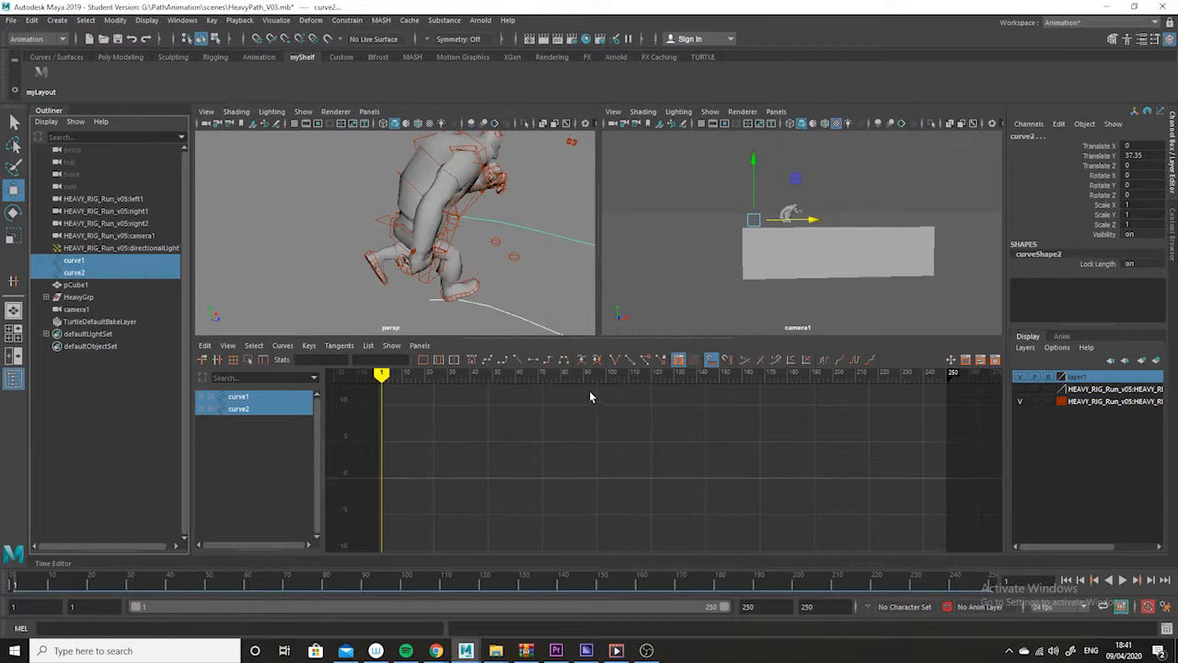
{"action": "scroll", "coordinate": [474, 269], "scroll_direction": "down", "scroll_amount": 10}
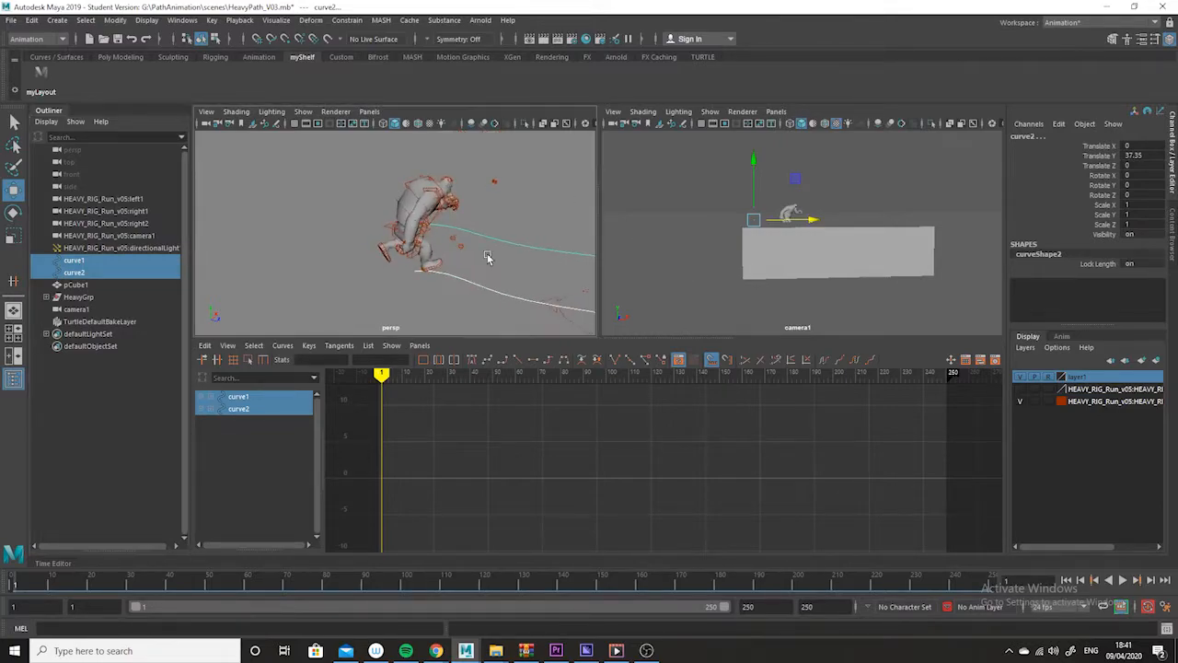
{"action": "key", "text": "space"}
{"action": "middle_click_drag", "start_coordinate": [902, 496], "coordinate": [614, 412], "text": "alt"}
{"action": "scroll", "coordinate": [621, 405], "scroll_direction": "down", "scroll_amount": 3}
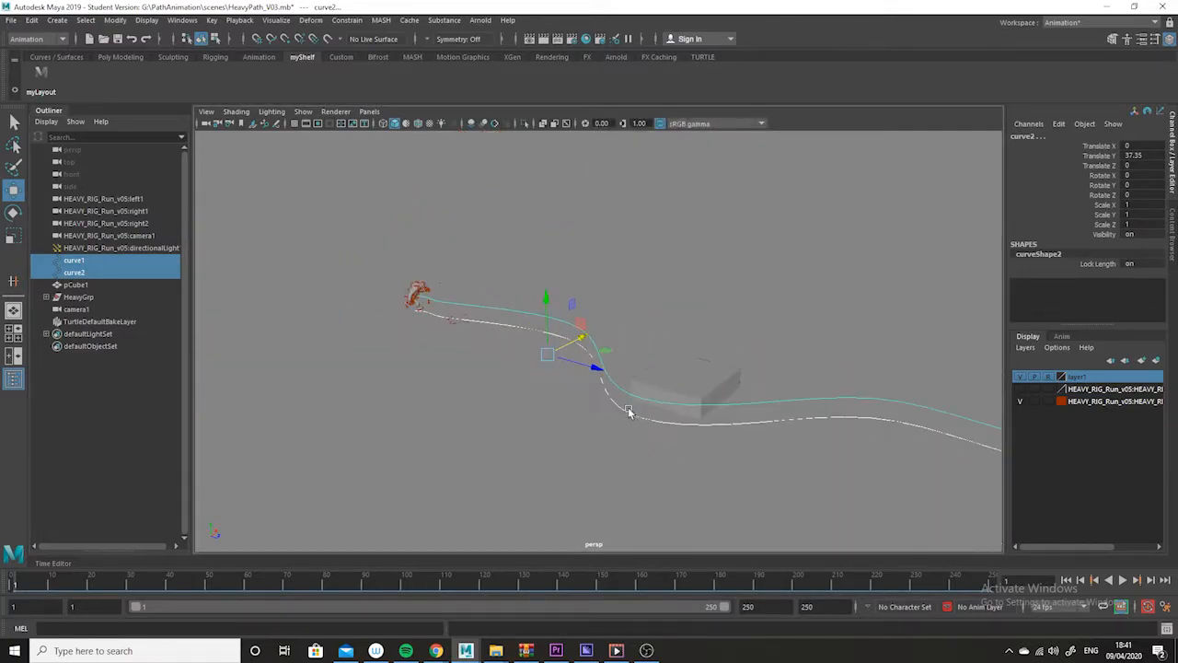
{"action": "scroll", "coordinate": [755, 488], "scroll_direction": "down", "scroll_amount": 2}
{"action": "key", "text": "Delete"}
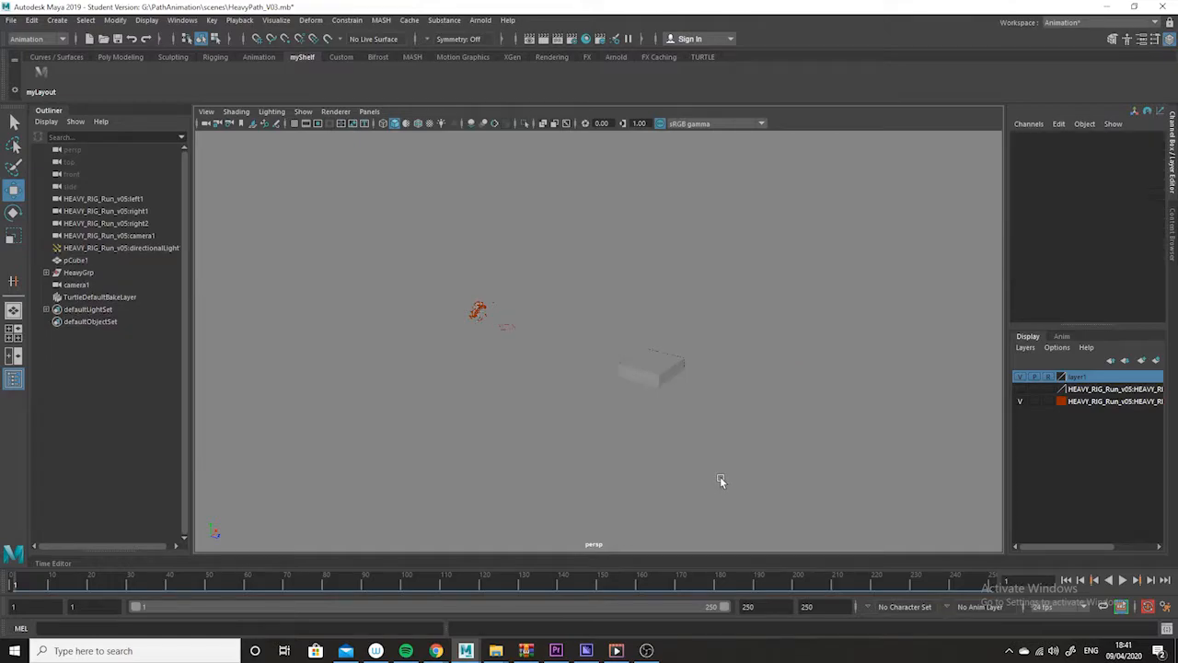
- Scrub the timeline to check the run animation without the path objects, return to frame 1 and restore the multi-view layout
{"action": "mouse_move", "coordinate": [42, 591]}
{"action": "left_mouse_down"}
{"action": "mouse_move", "coordinate": [254, 594]}
{"action": "mouse_move", "coordinate": [571, 622]}
{"action": "mouse_move", "coordinate": [131, 530]}
{"action": "mouse_move", "coordinate": [2, 524]}
{"action": "left_mouse_up"}
{"action": "left_click_drag", "start_coordinate": [39, 583], "coordinate": [334, 596]}
{"action": "left_click_drag", "start_coordinate": [235, 578], "coordinate": [0, 536]}
{"action": "key", "text": "space"}
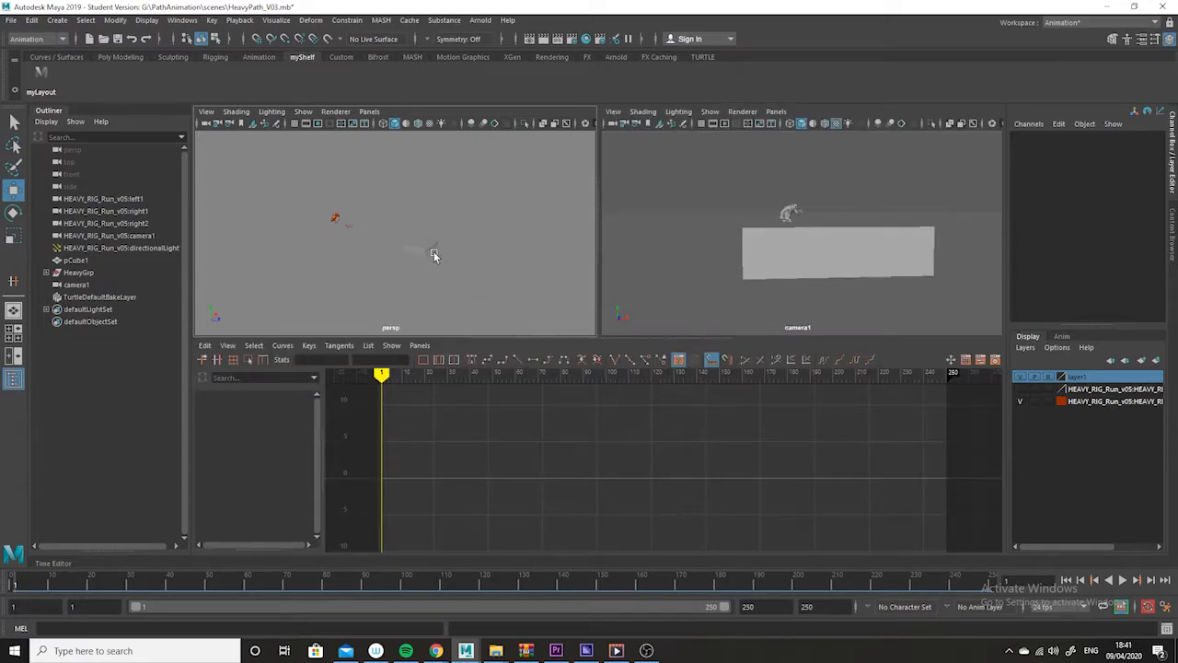
- Show the animation layers instead of the display layers
{"action": "right_click_drag", "start_coordinate": [360, 210], "coordinate": [429, 287], "text": "alt"}
{"action": "middle_click_drag", "start_coordinate": [302, 179], "coordinate": [382, 192], "text": "alt"}
{"action": "left_click_drag", "start_coordinate": [443, 247], "coordinate": [402, 250], "text": "alt"}
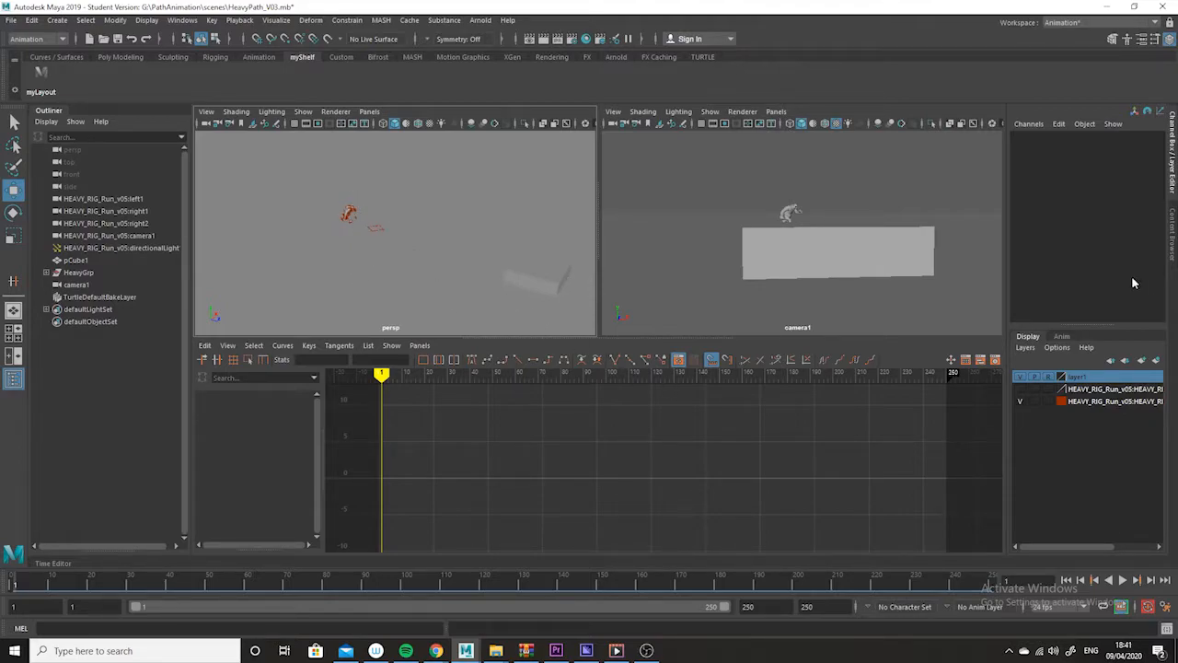
{"action": "left_click", "coordinate": [1064, 337]}
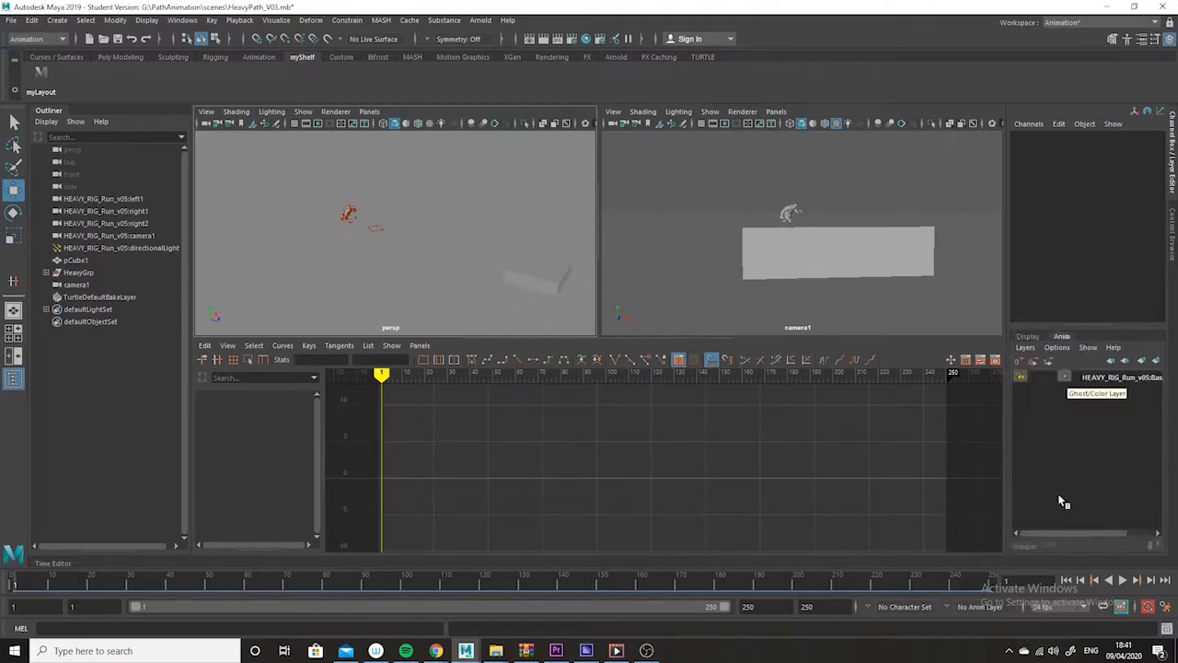
- Select the character's body controls together in the perspective view, with the character seen from the front
{"action": "middle_click_drag", "start_coordinate": [372, 226], "coordinate": [376, 240], "text": "alt"}
{"action": "right_click_drag", "start_coordinate": [364, 202], "coordinate": [402, 273], "text": "alt"}
{"action": "middle_click_drag", "start_coordinate": [360, 224], "coordinate": [422, 246], "text": "alt"}
{"action": "right_click_drag", "start_coordinate": [437, 213], "coordinate": [515, 332], "text": "alt"}
{"action": "left_click_drag", "start_coordinate": [378, 226], "coordinate": [473, 250], "text": "alt"}
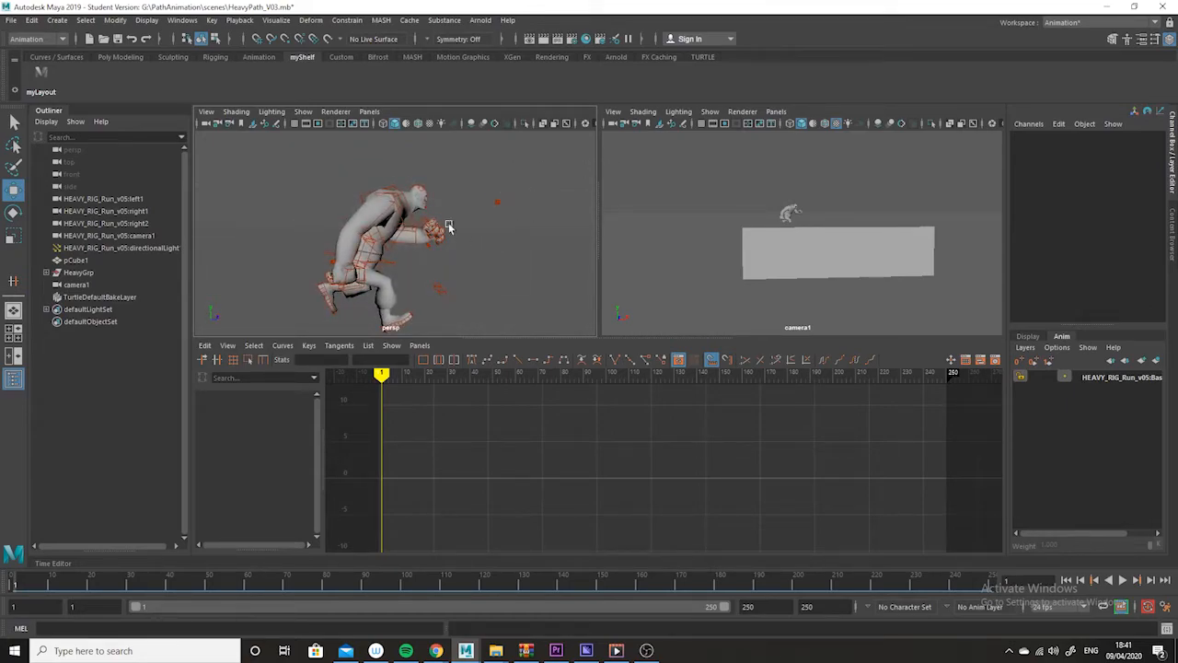
{"action": "left_click_drag", "start_coordinate": [393, 276], "coordinate": [352, 281], "text": "alt"}
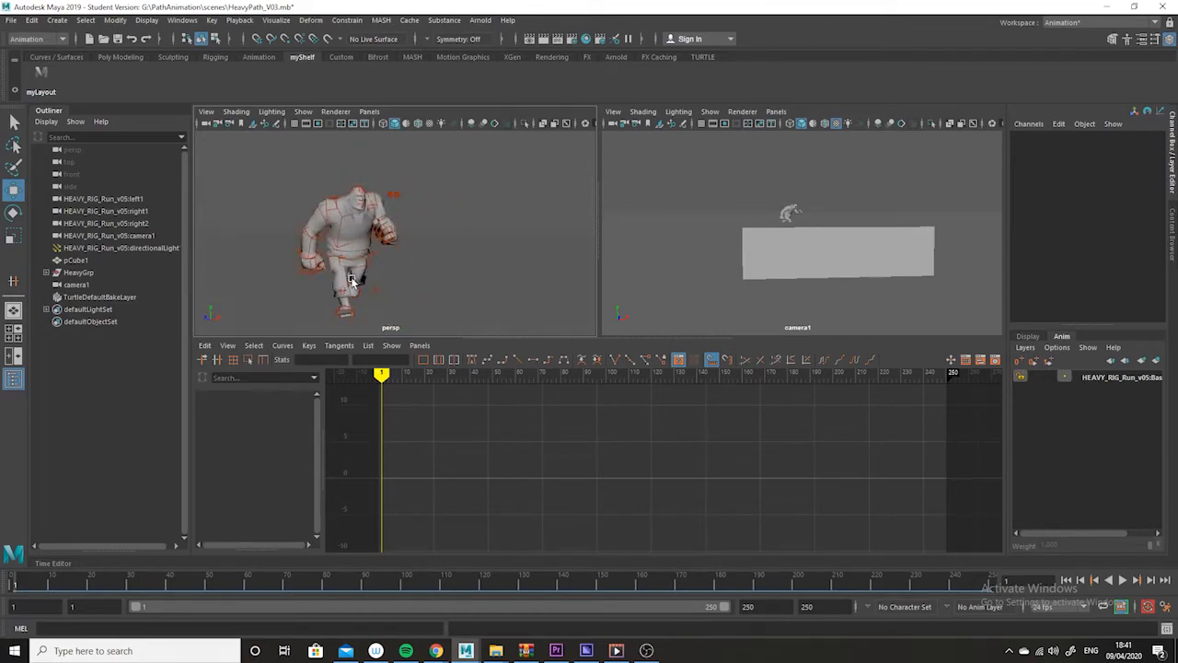
{"action": "left_click_drag", "start_coordinate": [234, 156], "coordinate": [452, 295]}
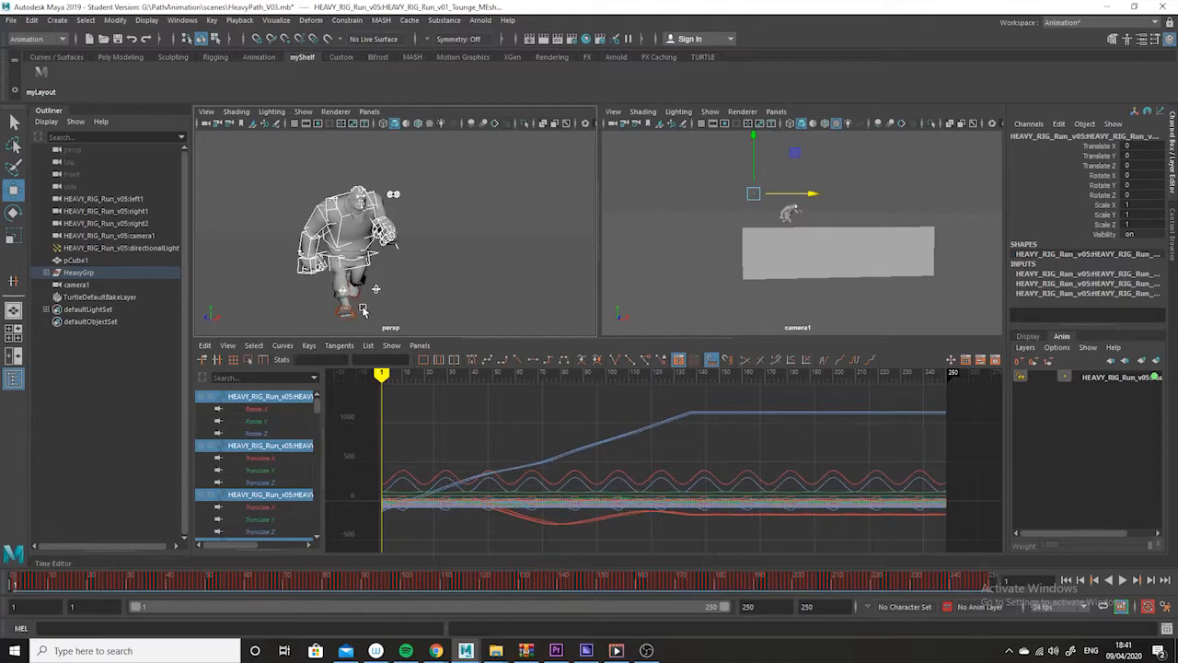
- Refine the selection to the upper-body controls only, leaving out the leg and knee pole controls
{"action": "left_click", "coordinate": [378, 296]}
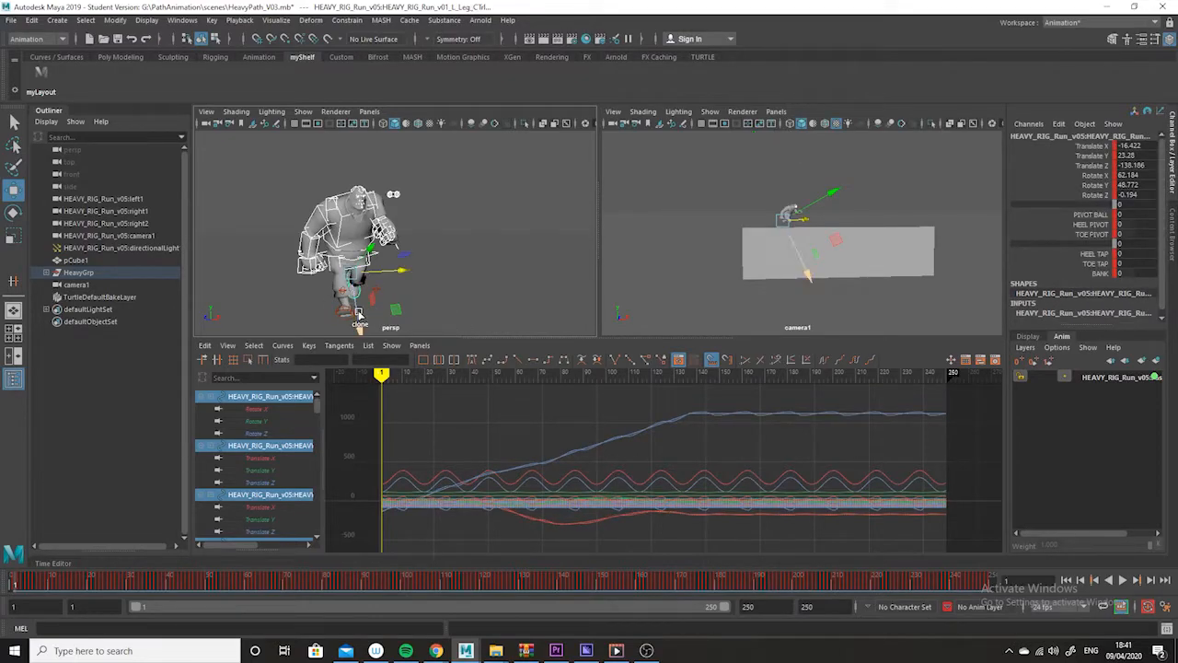
{"action": "left_click_drag", "start_coordinate": [422, 226], "coordinate": [497, 202], "text": "alt"}
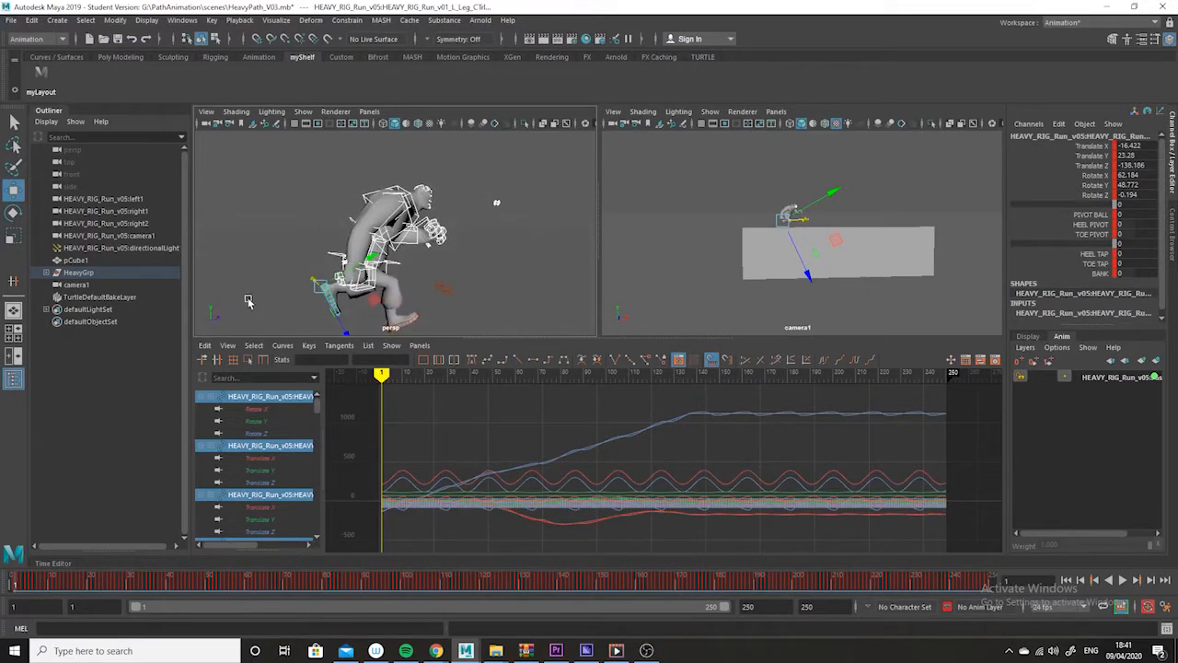
{"action": "key", "text": "q"}
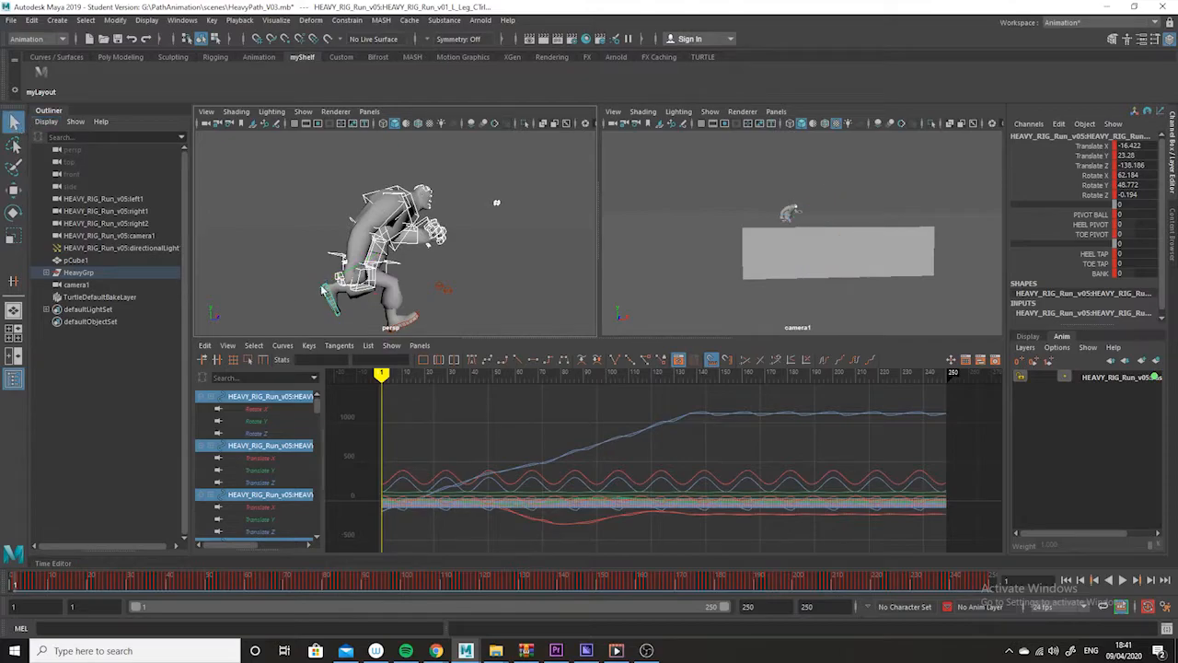
{"action": "left_click", "coordinate": [330, 315]}
{"action": "left_click_drag", "start_coordinate": [456, 313], "coordinate": [544, 289], "text": "alt"}
{"action": "left_click_drag", "start_coordinate": [429, 204], "coordinate": [403, 177], "text": "alt"}
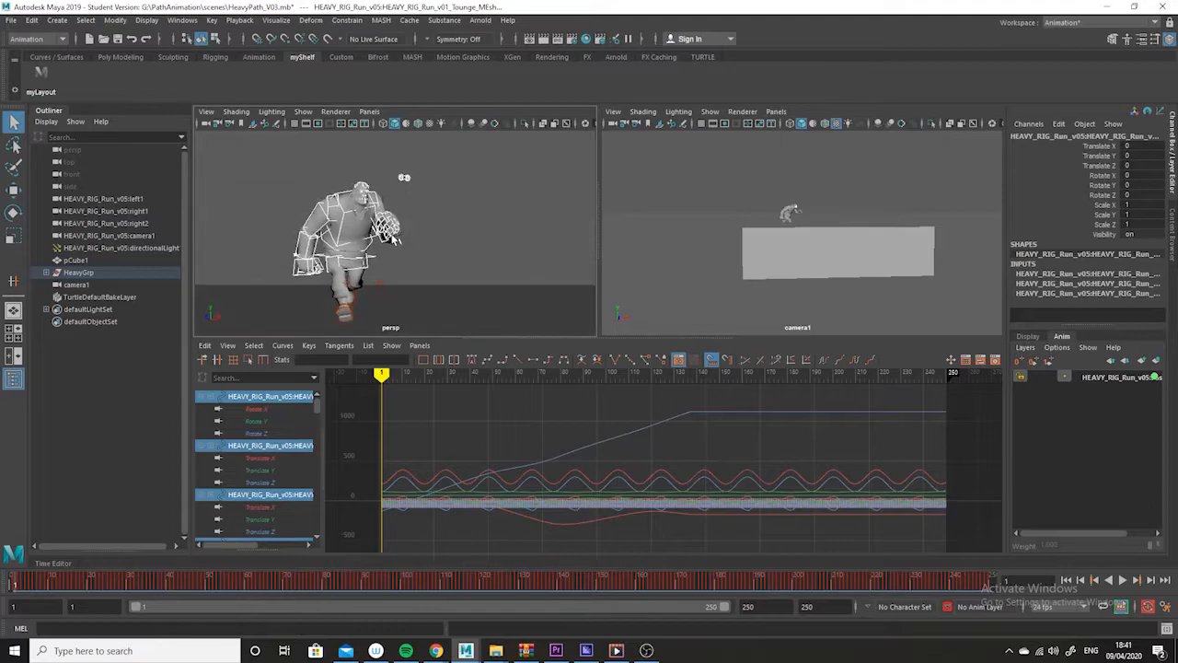
{"action": "left_click_drag", "start_coordinate": [417, 308], "coordinate": [405, 286], "text": "alt"}
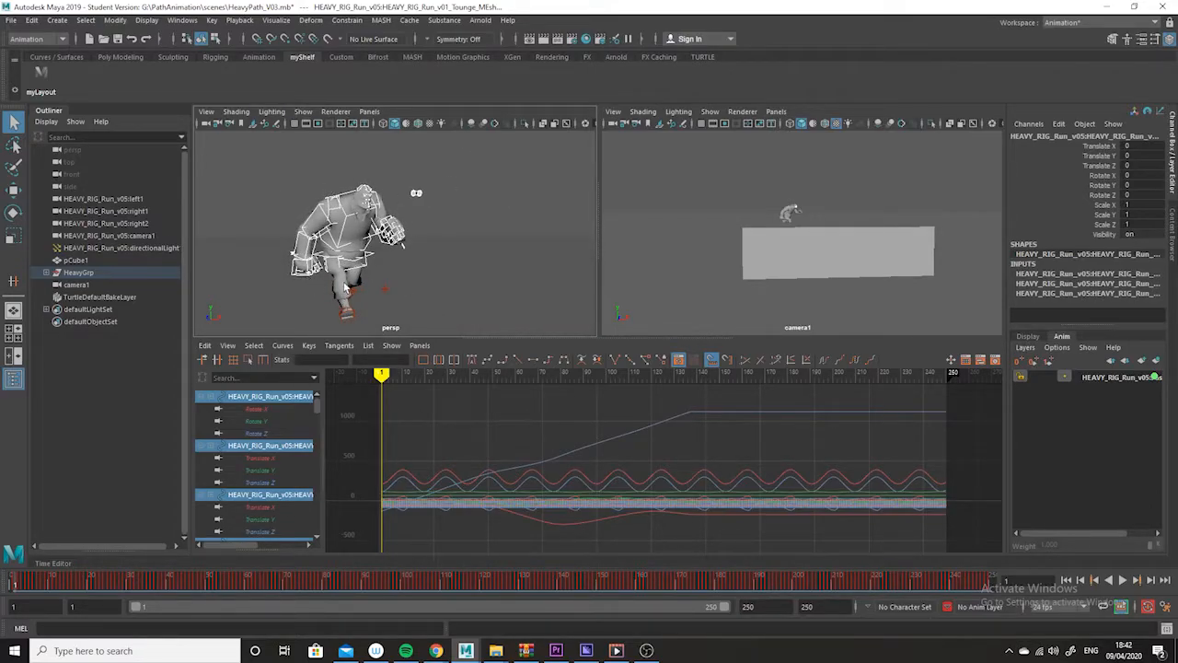
- Create an animation layer from the selected controls and name it bankAnimLayer
{"action": "left_click", "coordinate": [1158, 361]}
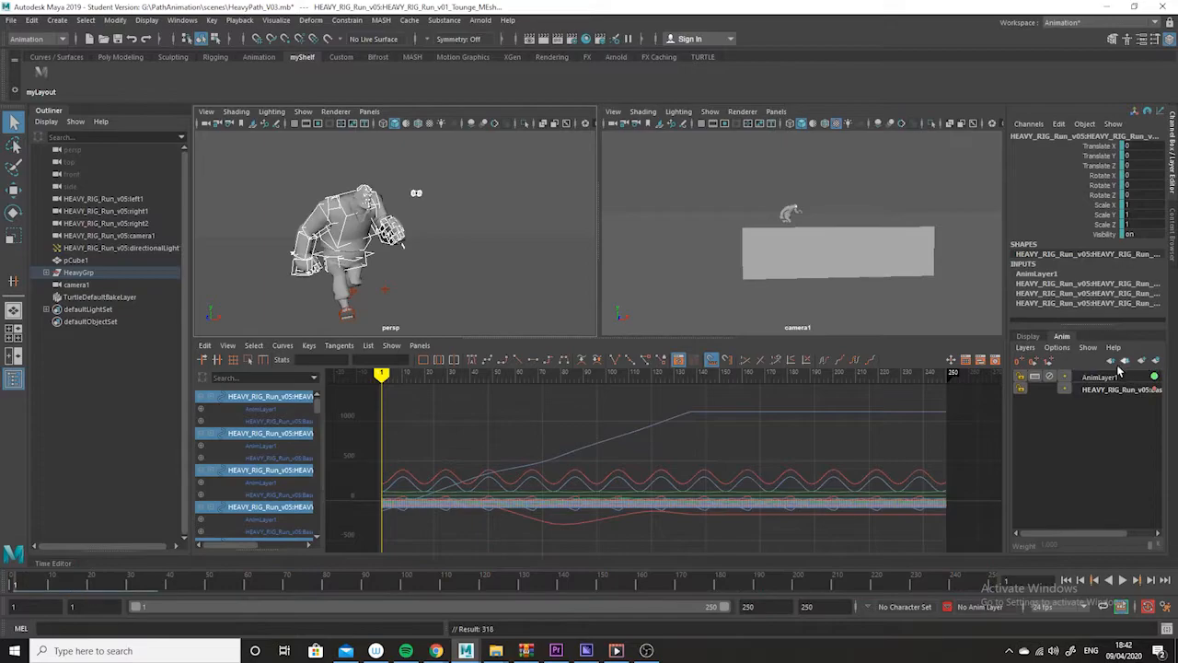
{"action": "double_click", "coordinate": [1104, 377]}
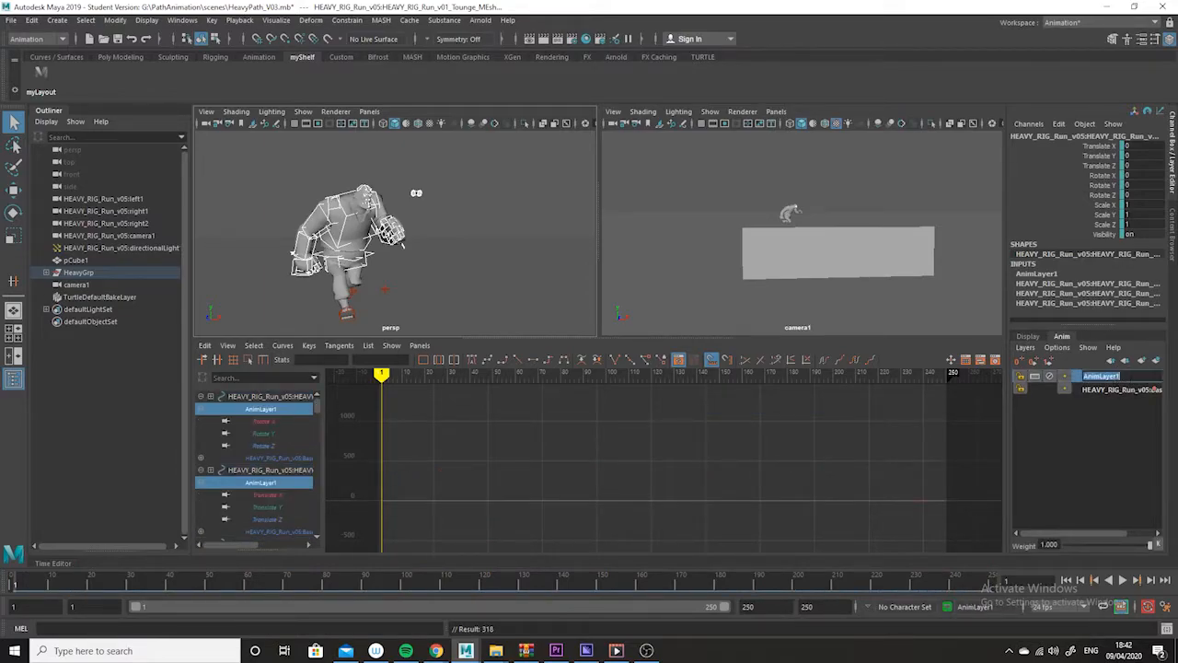
{"action": "type", "text": "bank"}
{"action": "key", "text": "Return"}
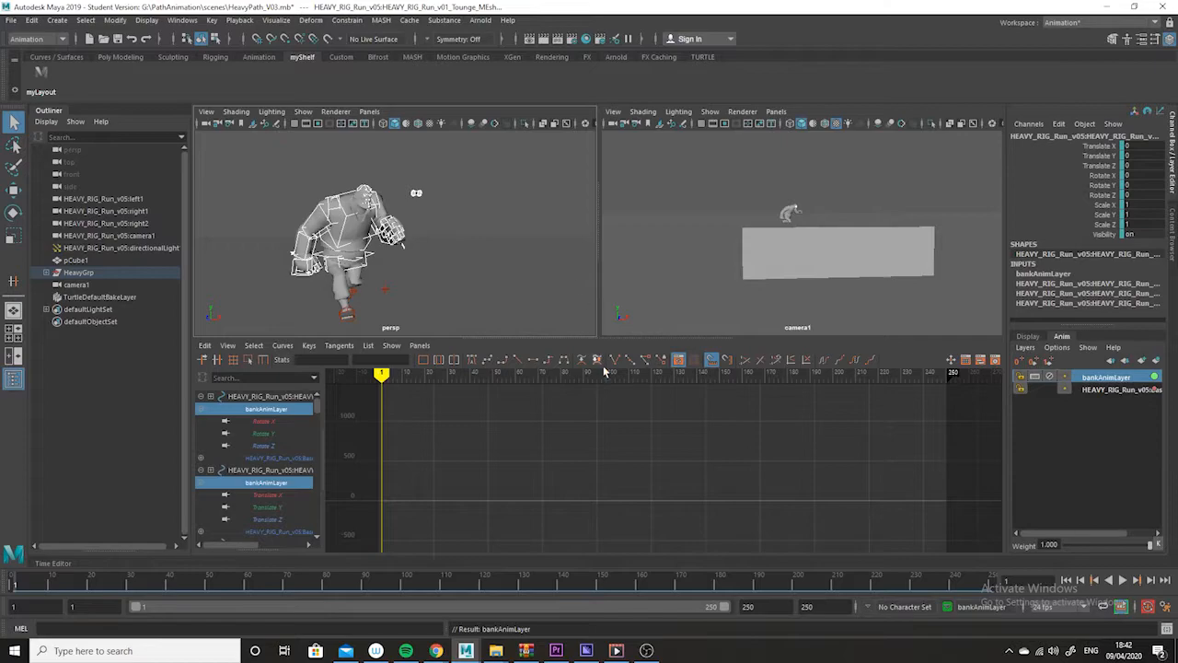
- Compare the curves of the base animation layer and bankAnimLayer in the Graph Editor, ending on bankAnimLayer
{"action": "left_click", "coordinate": [1150, 390]}
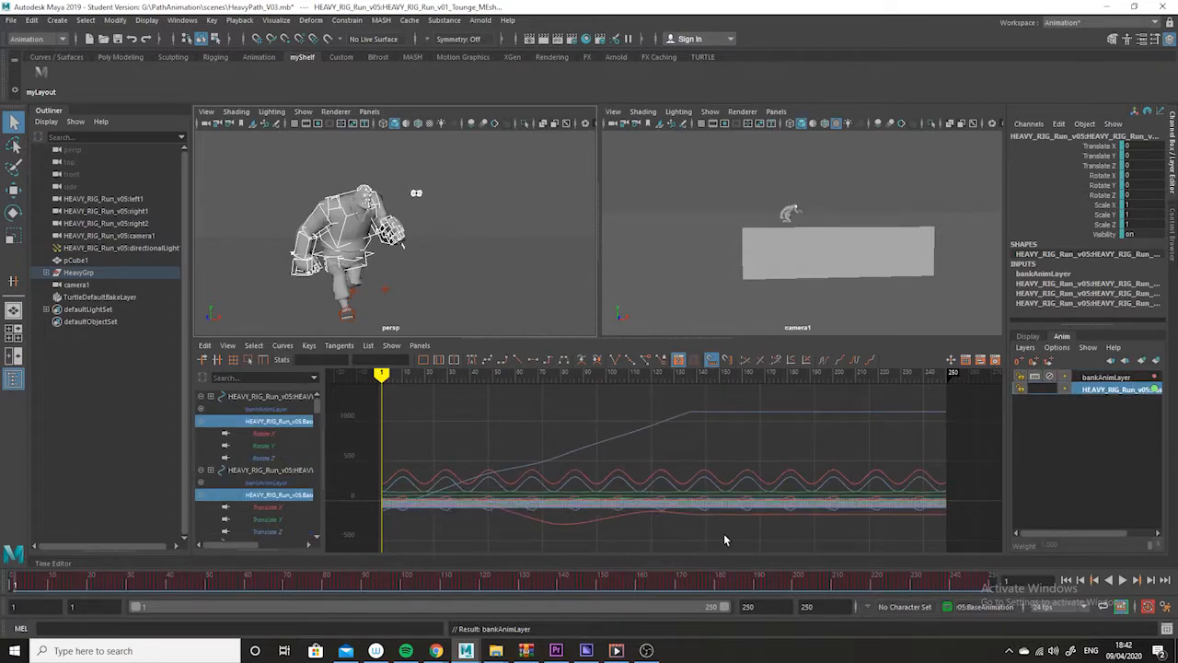
{"action": "left_click", "coordinate": [1105, 378]}
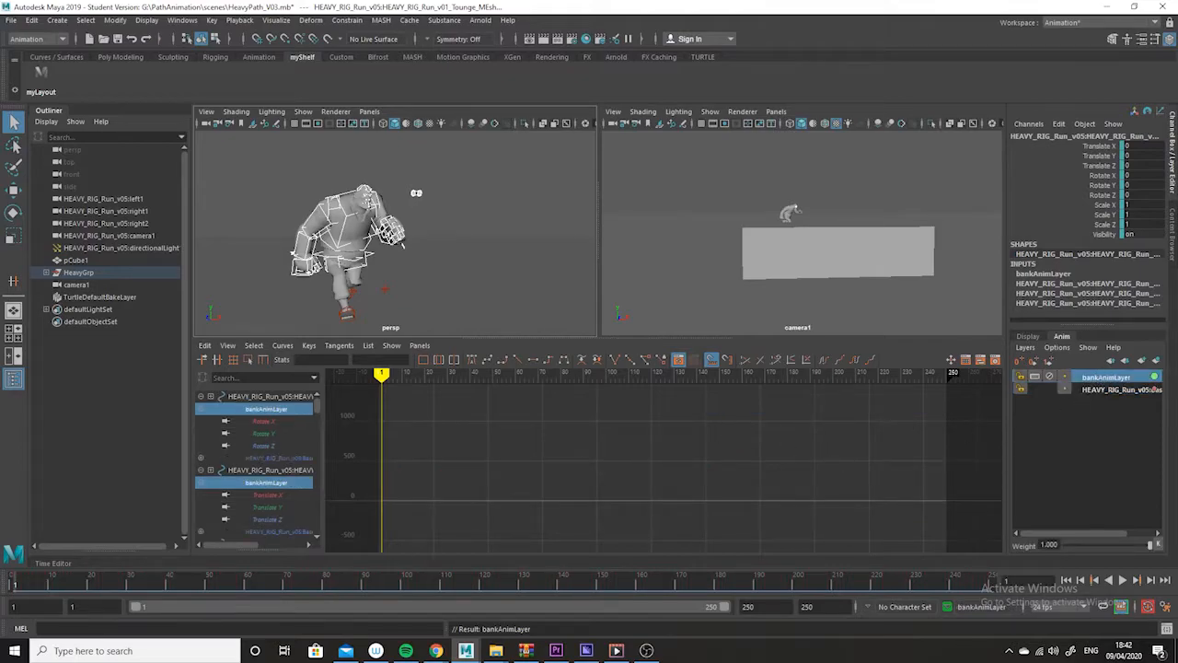
{"action": "right_click_drag", "start_coordinate": [492, 280], "coordinate": [382, 281], "text": "alt"}
{"action": "left_click_drag", "start_coordinate": [391, 272], "coordinate": [475, 300], "text": "alt"}
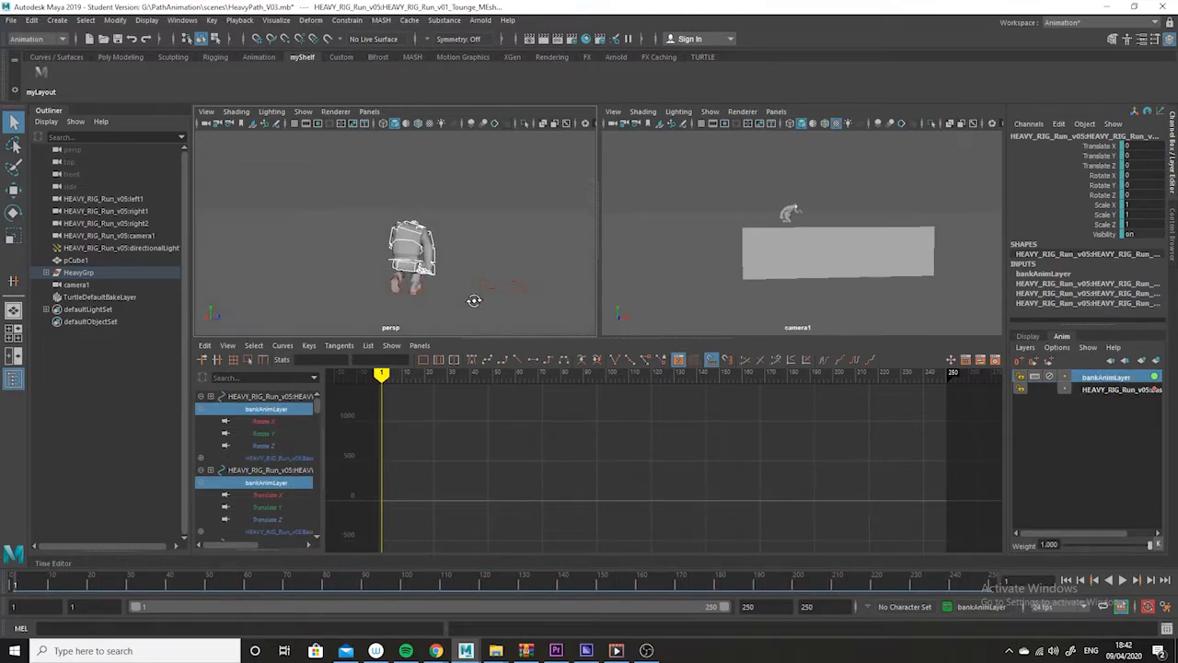
- Select the base animation layer and scrub the timeline to review the run from behind, ending at frame 1
{"action": "left_click", "coordinate": [1118, 389]}
{"action": "left_click_drag", "start_coordinate": [322, 582], "coordinate": [37, 574]}
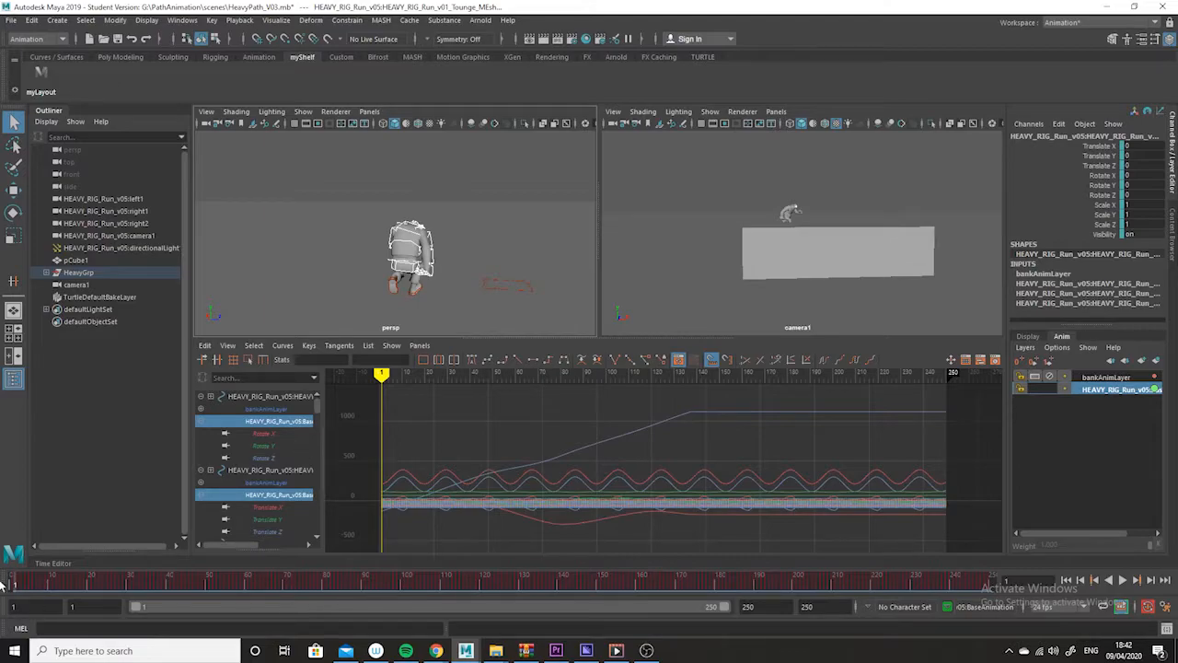
{"action": "left_click_drag", "start_coordinate": [20, 586], "coordinate": [0, 560]}
- Find the Bake Simulation options, review the base animation and baked layers settings, and close them without baking
{"action": "left_click", "coordinate": [10, 20]}
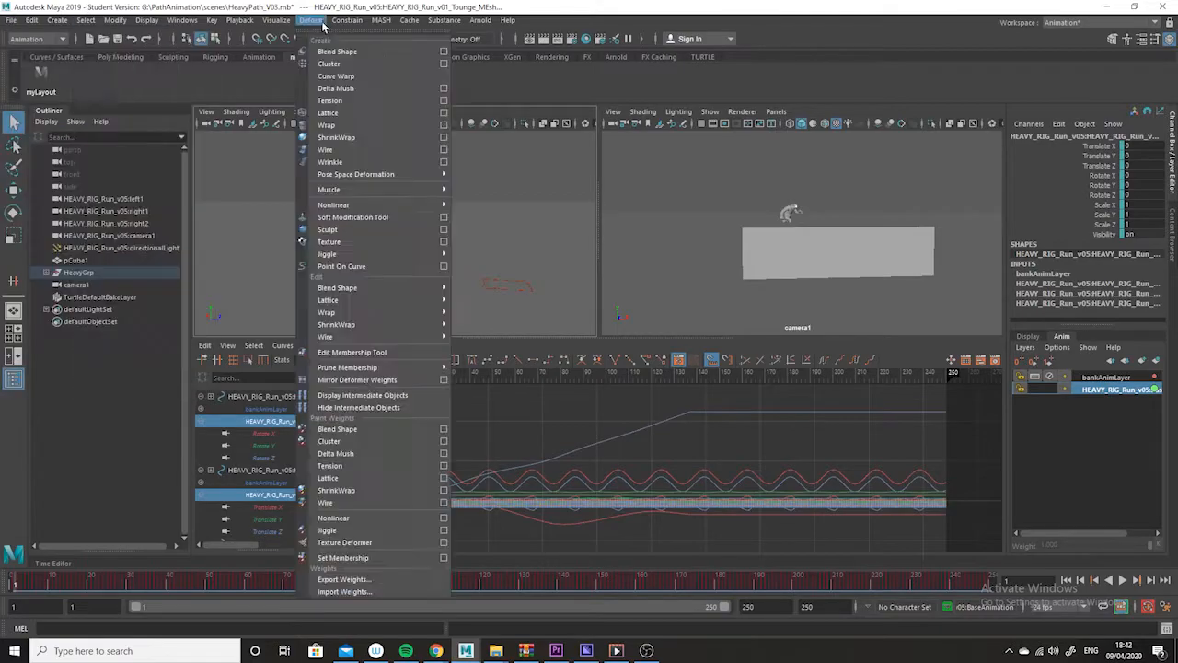
{"action": "left_click", "coordinate": [187, 20]}
{"action": "mouse_move", "coordinate": [212, 20]}
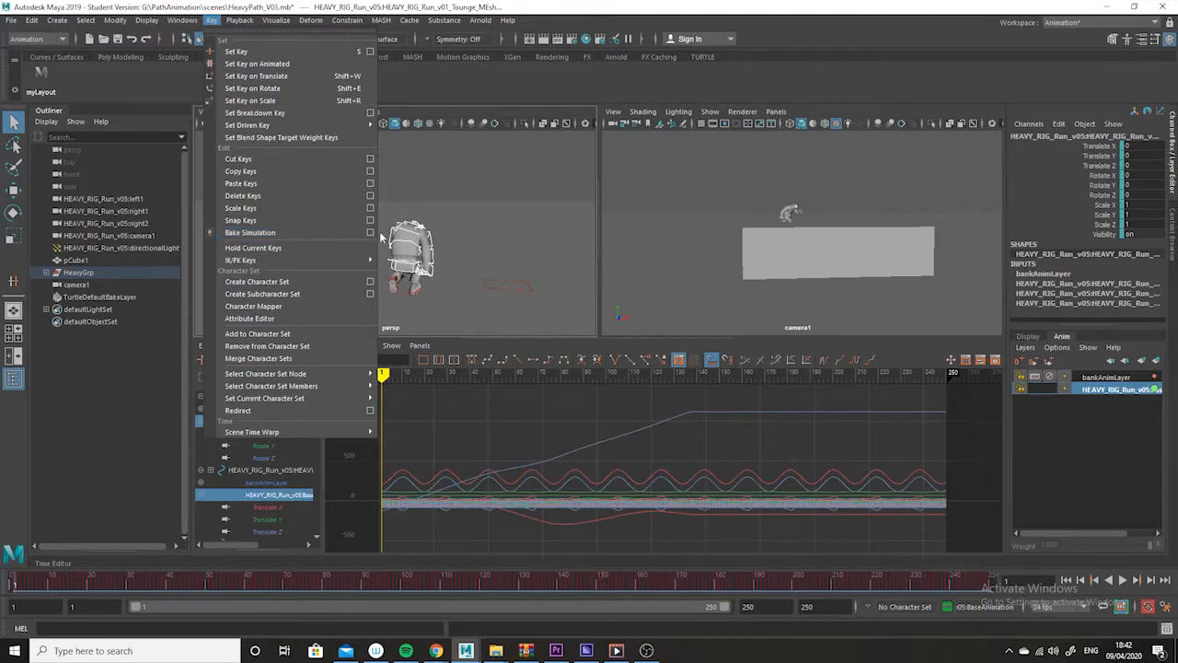
{"action": "mouse_move", "coordinate": [31, 22]}
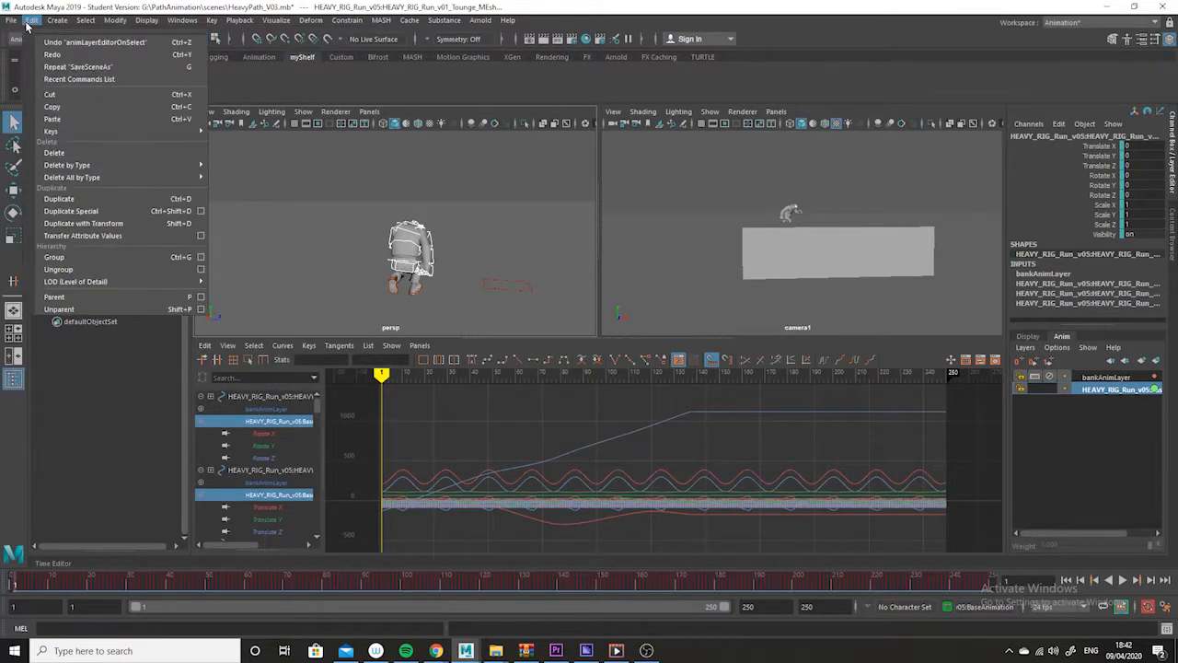
{"action": "mouse_move", "coordinate": [74, 132]}
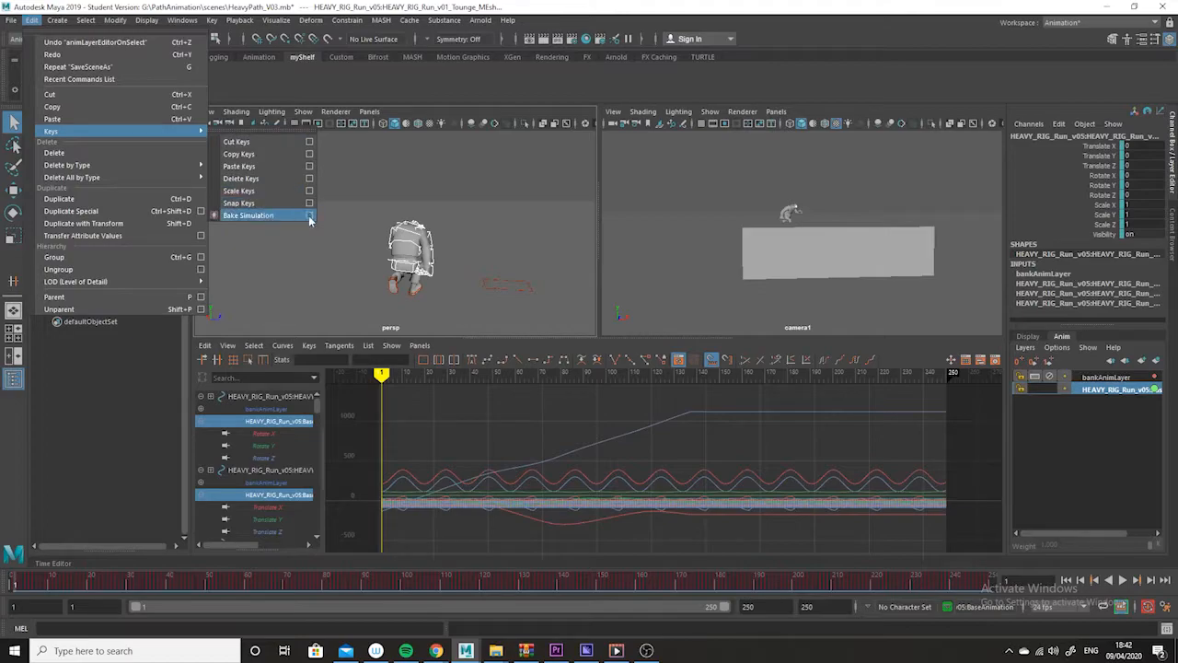
{"action": "left_click", "coordinate": [309, 216]}
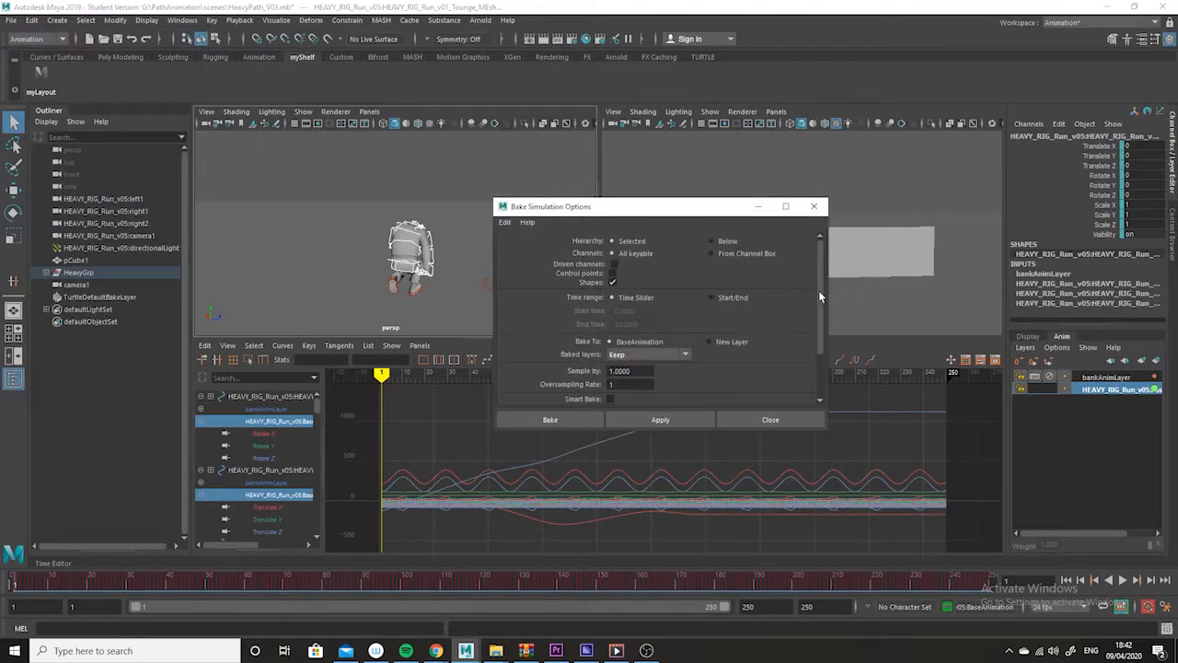
{"action": "scroll", "coordinate": [820, 296], "scroll_direction": "down", "scroll_amount": 3}
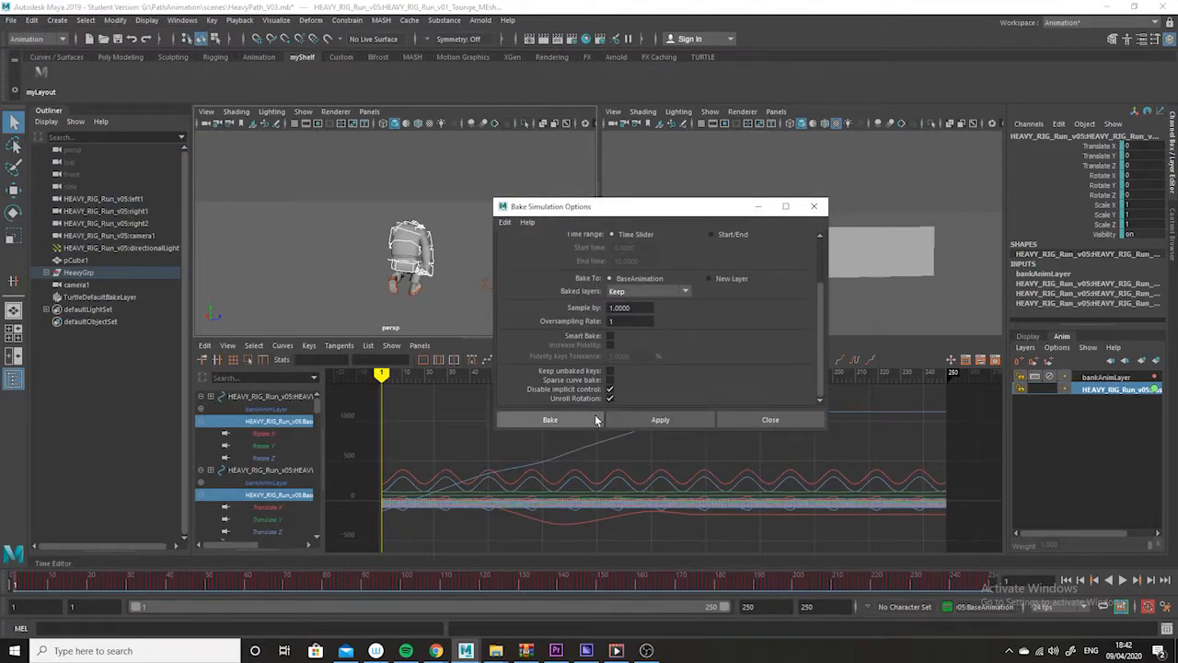
{"action": "left_click", "coordinate": [815, 418]}
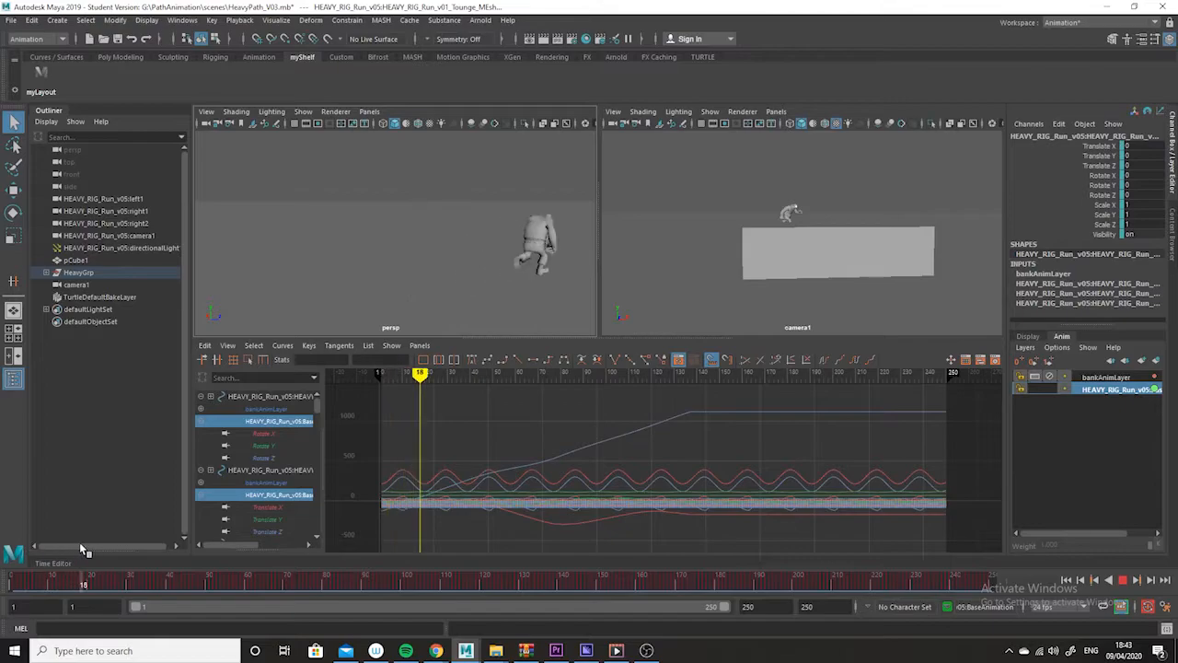
- Play and scrub the run animation, stopping at frame 14
{"action": "left_click_drag", "start_coordinate": [454, 578], "coordinate": [13, 573]}
{"action": "key", "text": "alt+v"}
{"action": "left_click", "coordinate": [71, 580]}
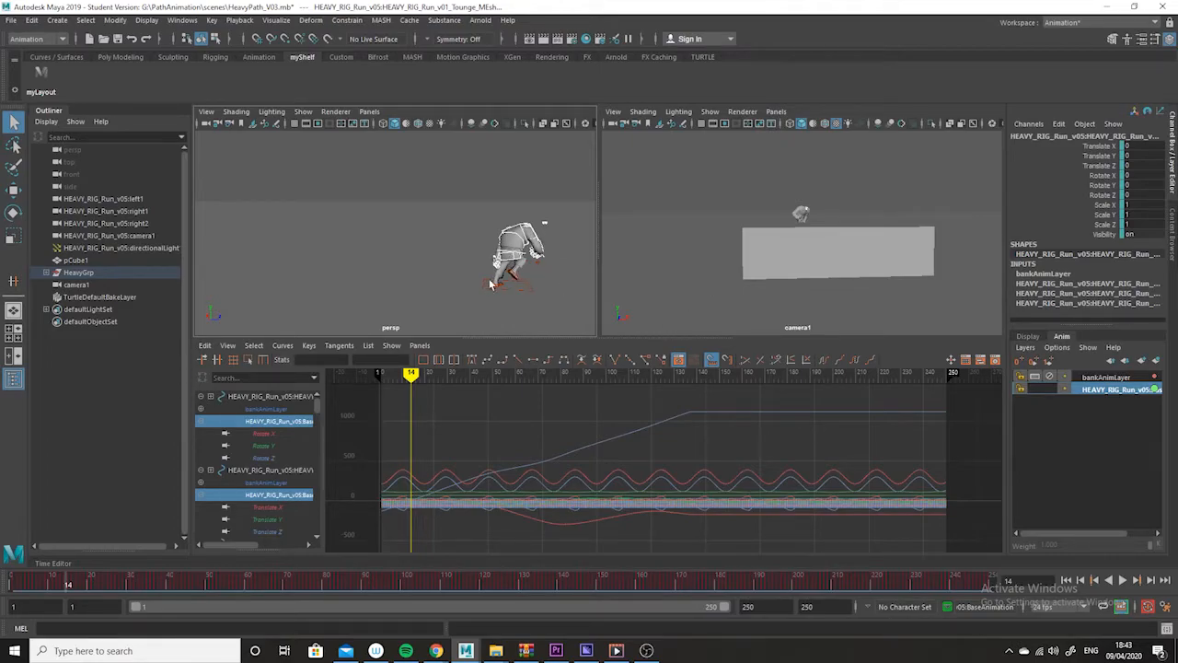
- Go to frame 30, where the character is seen from behind, and select its Root_Ctrl
{"action": "middle_click_drag", "start_coordinate": [490, 287], "coordinate": [291, 288], "text": "alt"}
{"action": "right_click_drag", "start_coordinate": [414, 299], "coordinate": [356, 296], "text": "alt"}
{"action": "left_click_drag", "start_coordinate": [356, 296], "coordinate": [416, 289], "text": "alt"}
{"action": "right_click_drag", "start_coordinate": [416, 289], "coordinate": [448, 290], "text": "alt"}
{"action": "left_click_drag", "start_coordinate": [382, 290], "coordinate": [423, 290], "text": "alt"}
{"action": "left_click_drag", "start_coordinate": [73, 581], "coordinate": [130, 578]}
{"action": "middle_click_drag", "start_coordinate": [390, 287], "coordinate": [454, 278], "text": "alt"}
{"action": "right_click_drag", "start_coordinate": [455, 283], "coordinate": [367, 311], "text": "alt"}
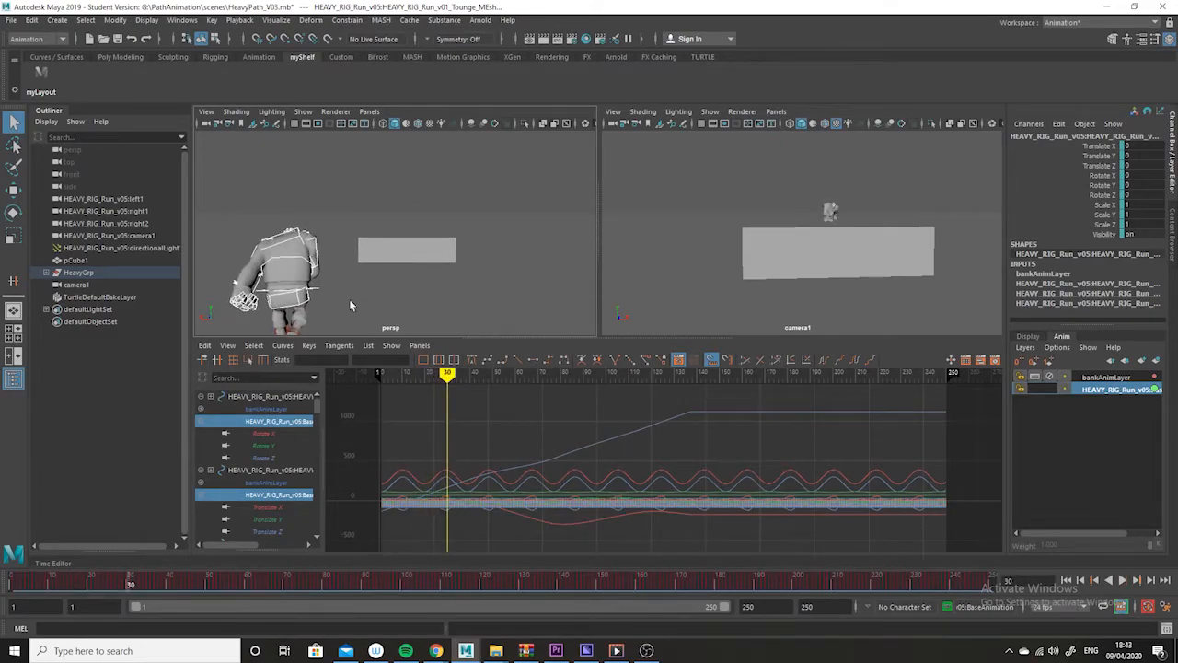
{"action": "left_click", "coordinate": [315, 292]}
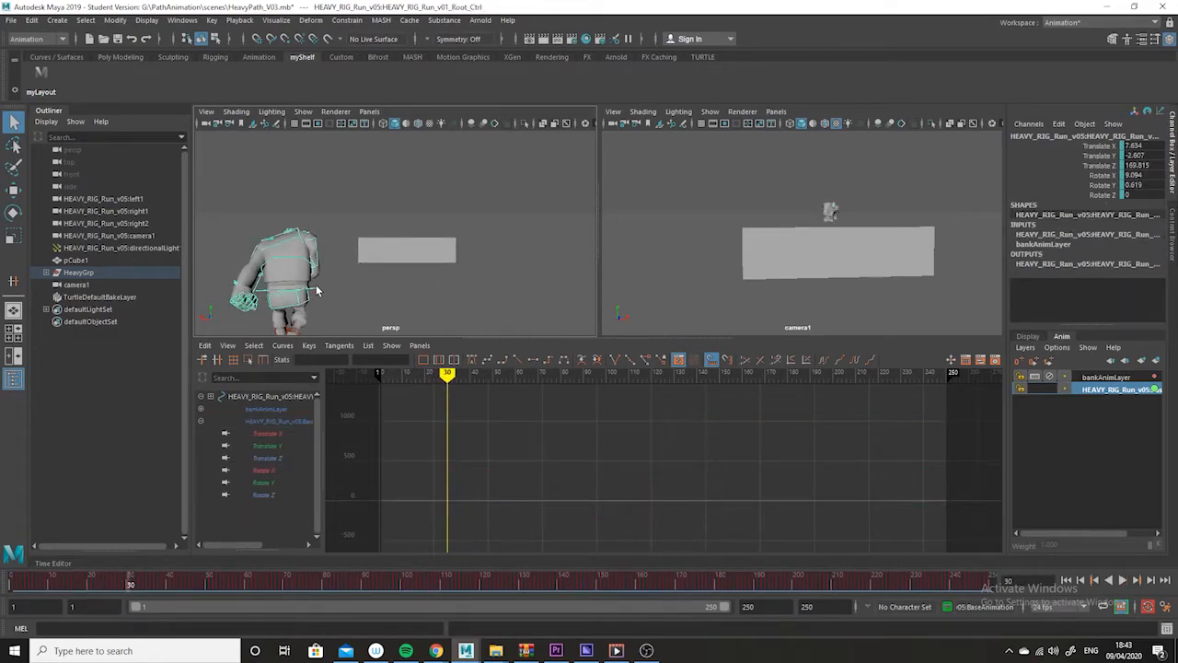
- Make bankAnimLayer the active layer and set a starting key on Root_Ctrl at frame 27
{"action": "left_click", "coordinate": [1095, 379]}
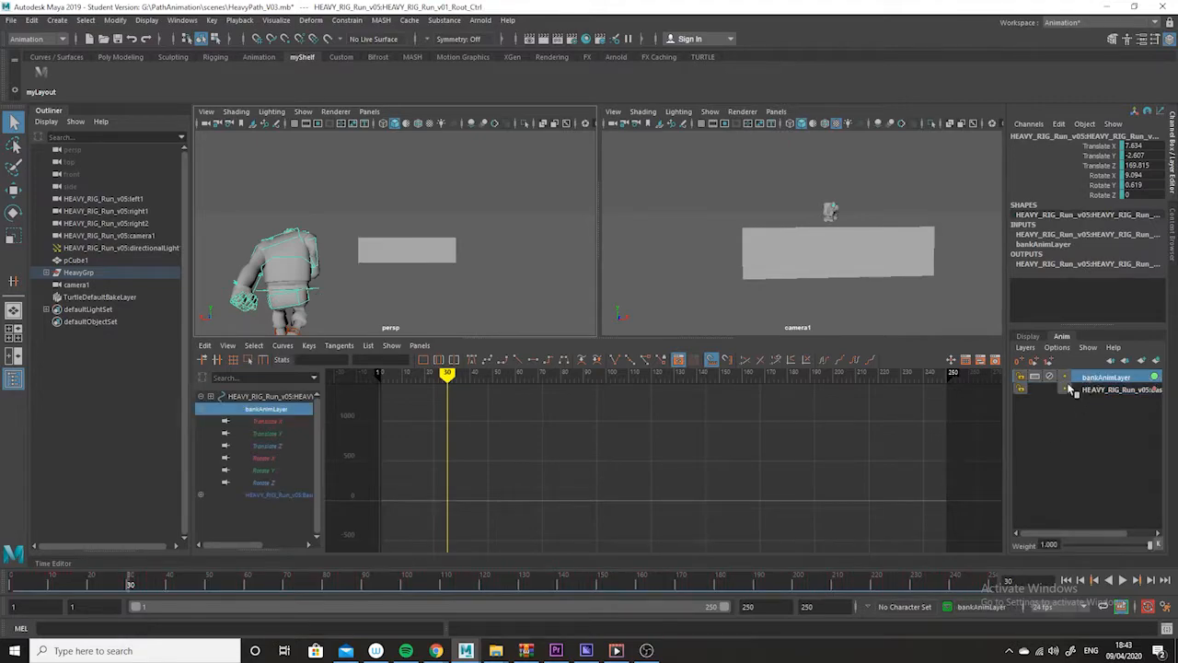
{"action": "left_click", "coordinate": [13, 211]}
{"action": "left_click_drag", "start_coordinate": [132, 582], "coordinate": [119, 582]}
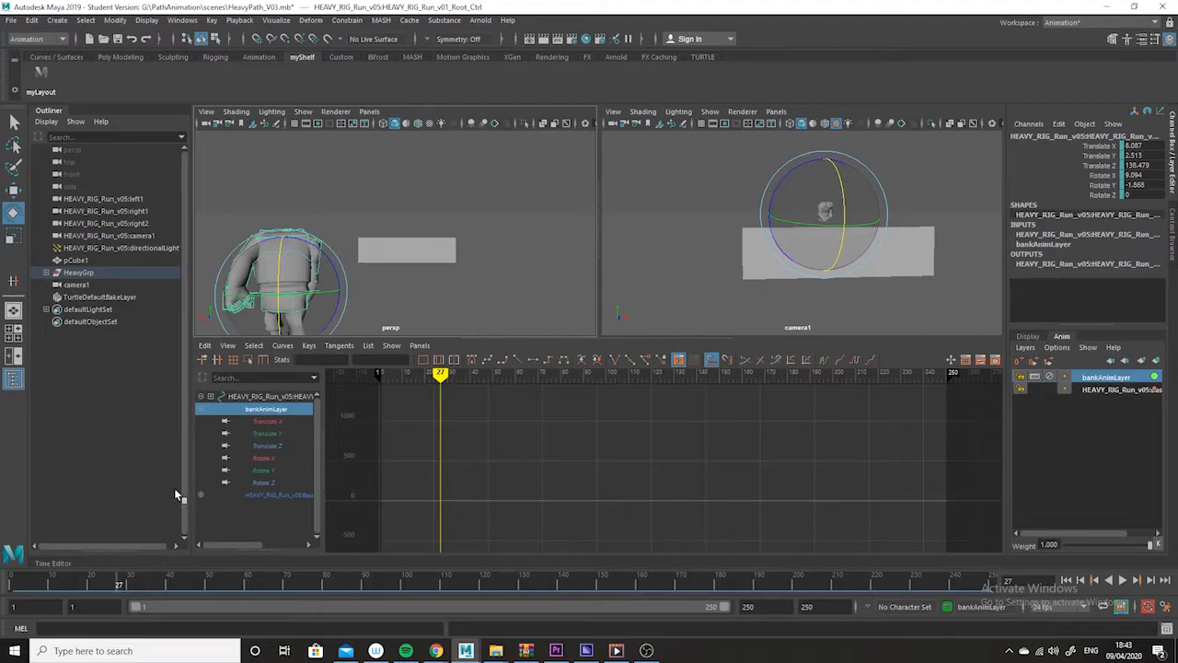
{"action": "key", "text": "s"}
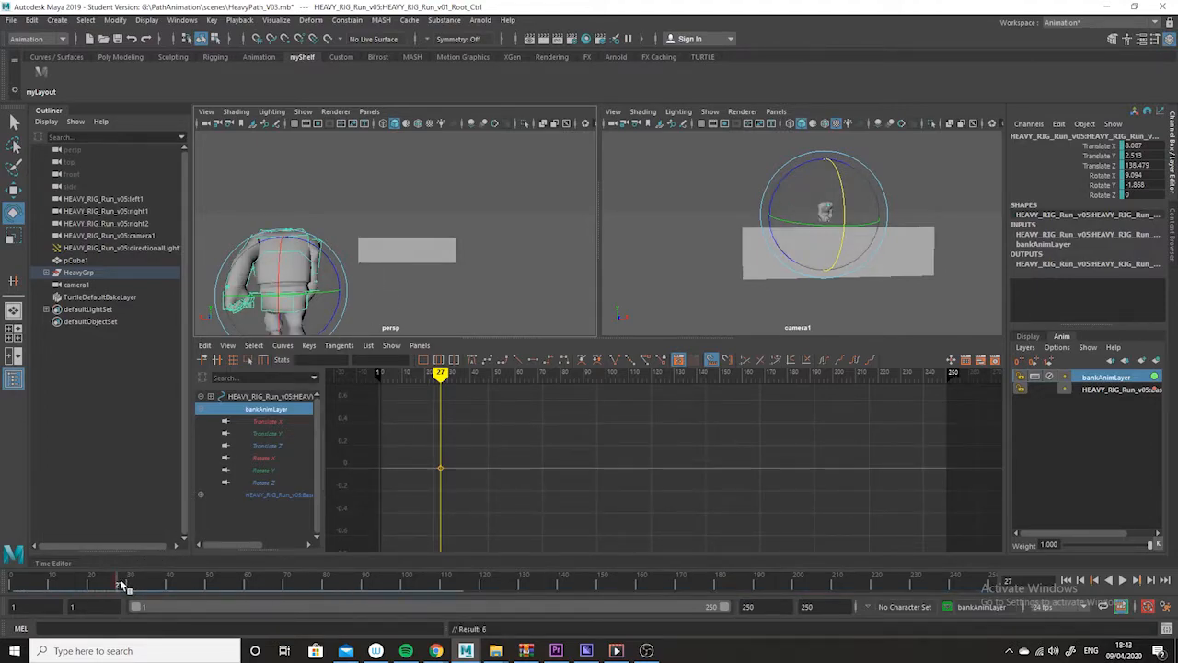
- At frame 36, tilt Root_Ctrl sideways to about Rotate Z 7.572 and key the pose on bankAnimLayer
{"action": "left_click", "coordinate": [127, 586]}
{"action": "left_click_drag", "start_coordinate": [128, 585], "coordinate": [153, 583]}
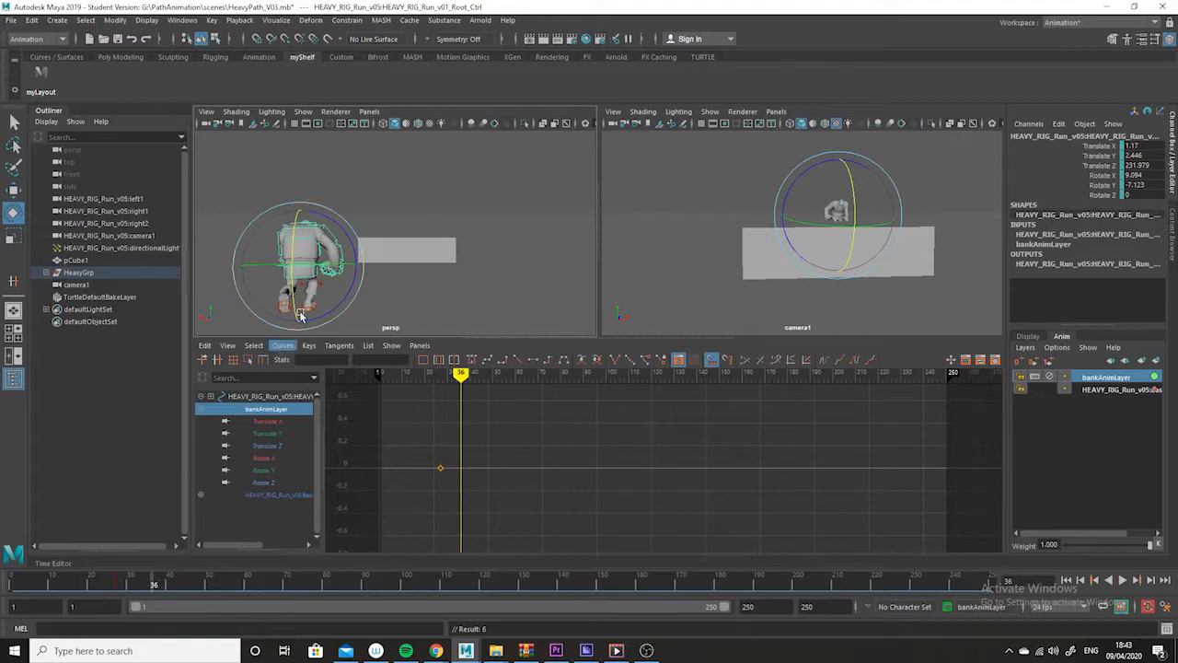
{"action": "left_click_drag", "start_coordinate": [359, 244], "coordinate": [349, 247]}
{"action": "key", "text": "s"}
{"action": "mouse_move", "coordinate": [154, 581]}
{"action": "left_mouse_down"}
{"action": "mouse_move", "coordinate": [104, 582]}
{"action": "mouse_move", "coordinate": [170, 582]}
{"action": "left_mouse_up"}
{"action": "left_click", "coordinate": [14, 190]}
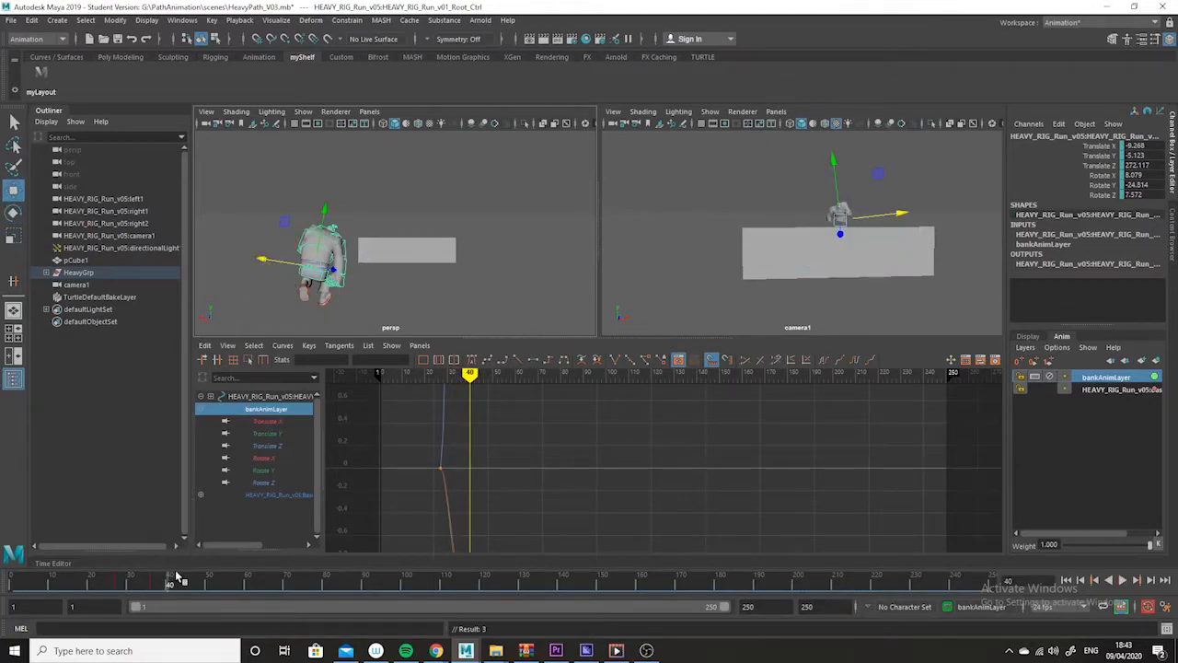
{"action": "left_click_drag", "start_coordinate": [163, 583], "coordinate": [154, 584]}
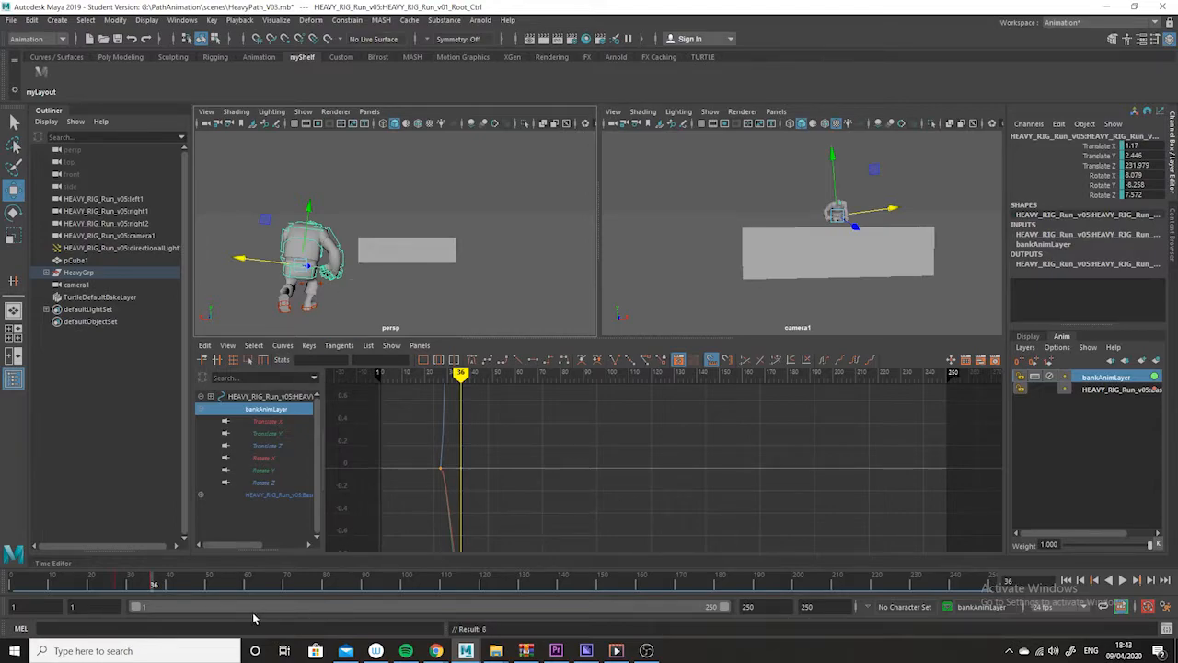
- At frame 44, shift Root_Ctrl slightly sideways to about Translate X -28.923 and increase its lean to about Rotate Z 10.198
{"action": "left_click_drag", "start_coordinate": [153, 584], "coordinate": [185, 583]}
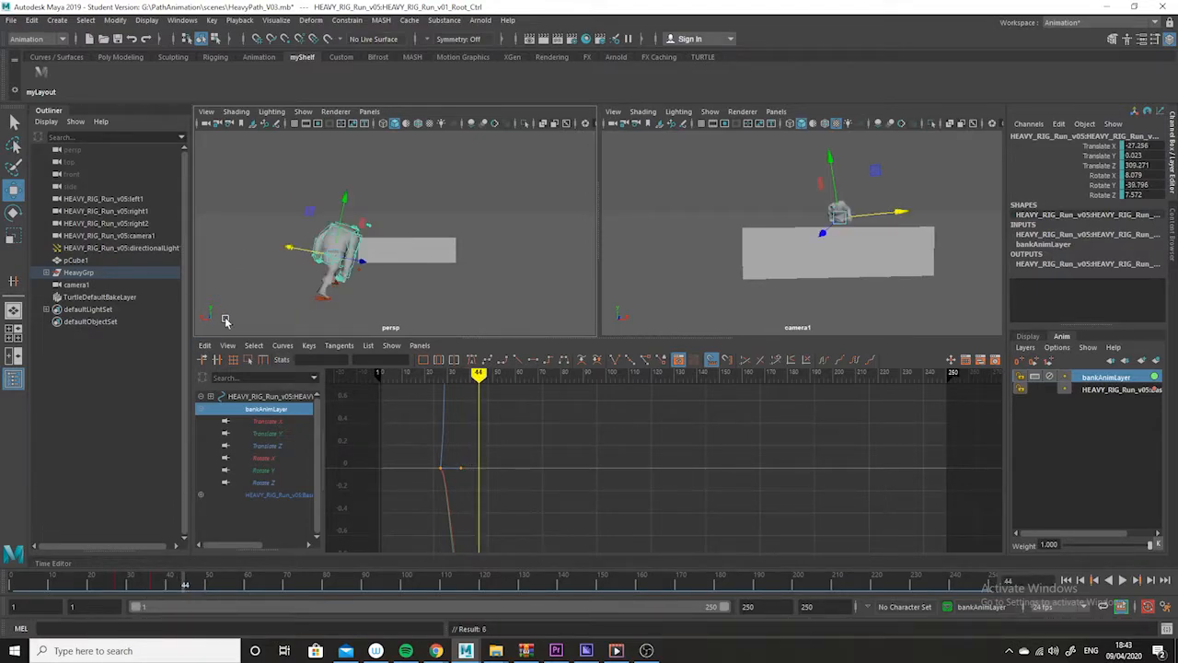
{"action": "left_click_drag", "start_coordinate": [283, 254], "coordinate": [750, 307], "text": "alt"}
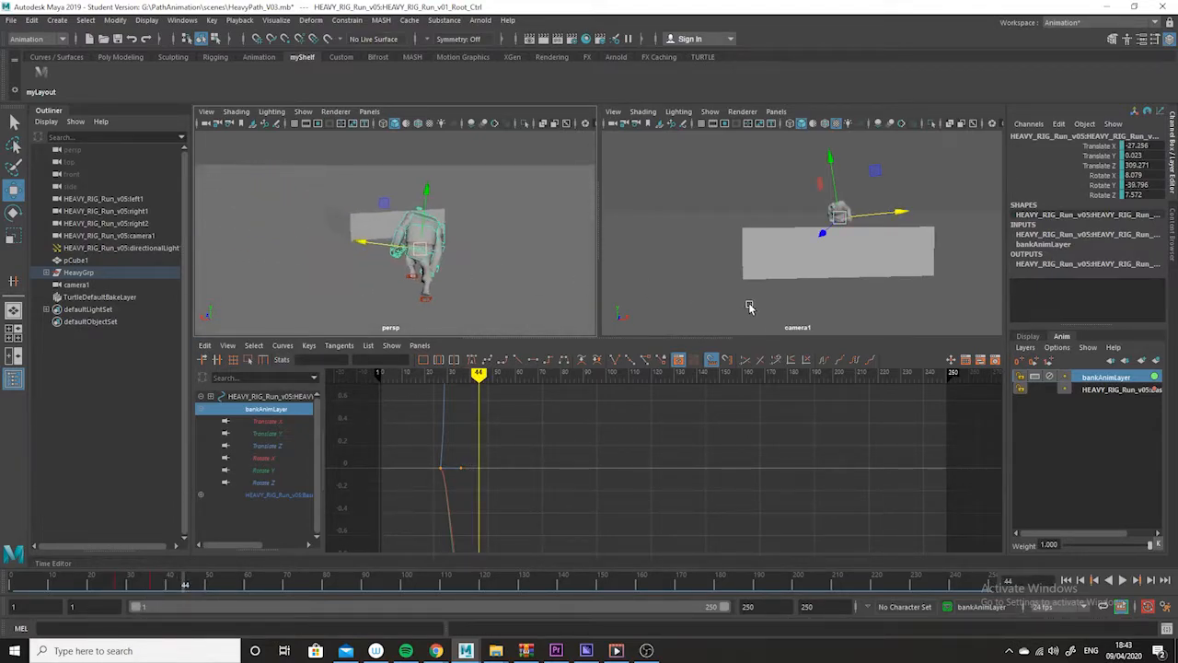
{"action": "left_click_drag", "start_coordinate": [360, 239], "coordinate": [361, 238]}
{"action": "key", "text": "e"}
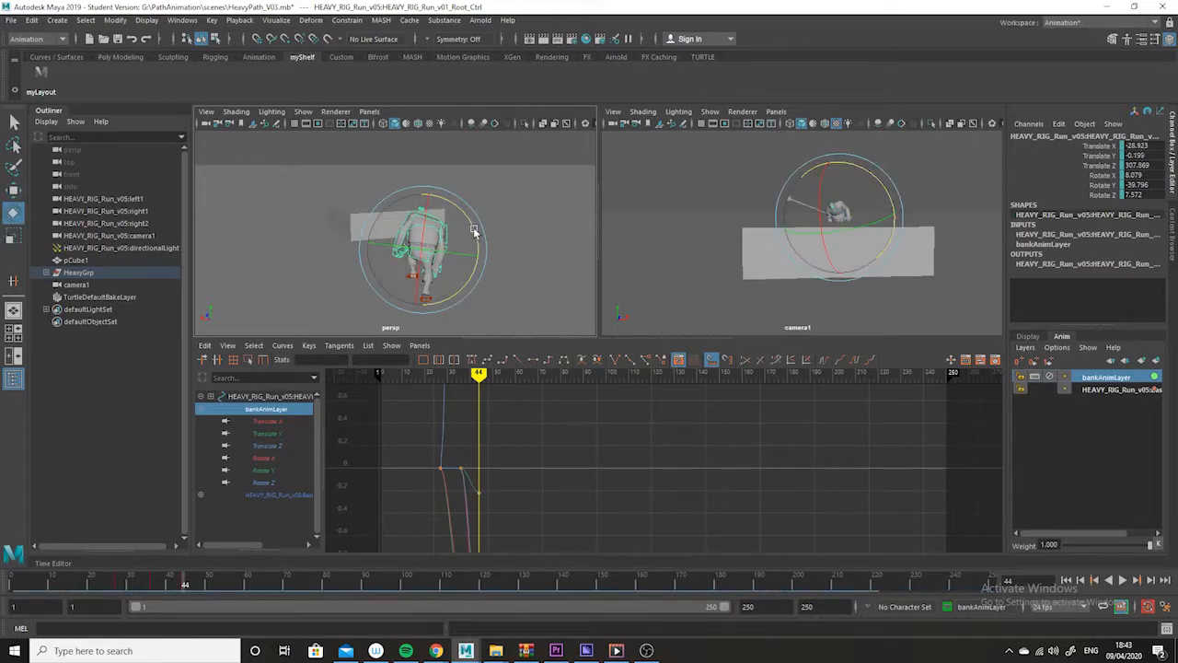
{"action": "left_click_drag", "start_coordinate": [474, 230], "coordinate": [409, 202]}
{"action": "left_click", "coordinate": [486, 208]}
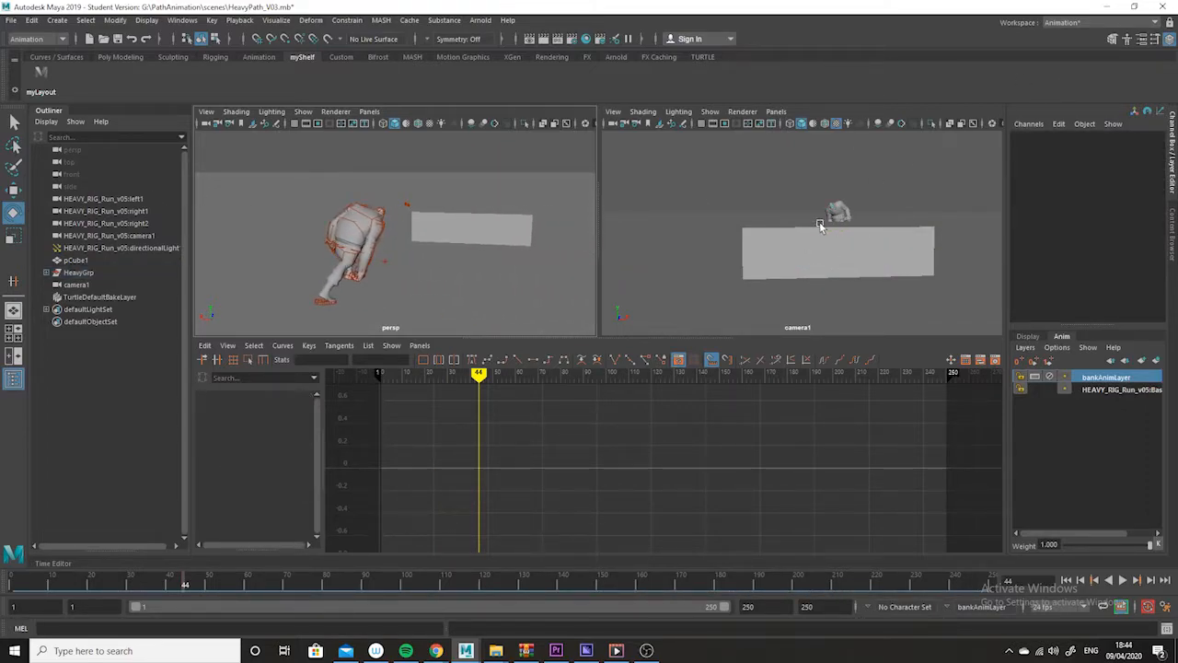
- Hold the lean through the turn by keying Root_Ctrl on bankAnimLayer at frame 66
{"action": "left_click_drag", "start_coordinate": [184, 586], "coordinate": [271, 589]}
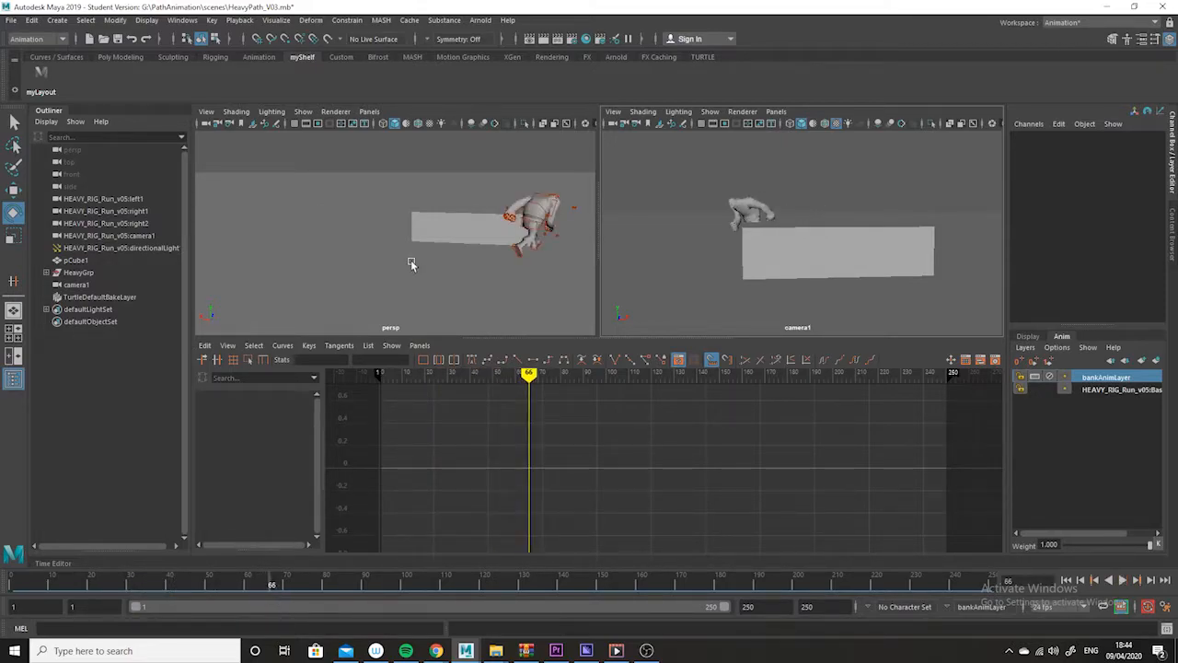
{"action": "left_click_drag", "start_coordinate": [556, 242], "coordinate": [580, 221], "text": "alt"}
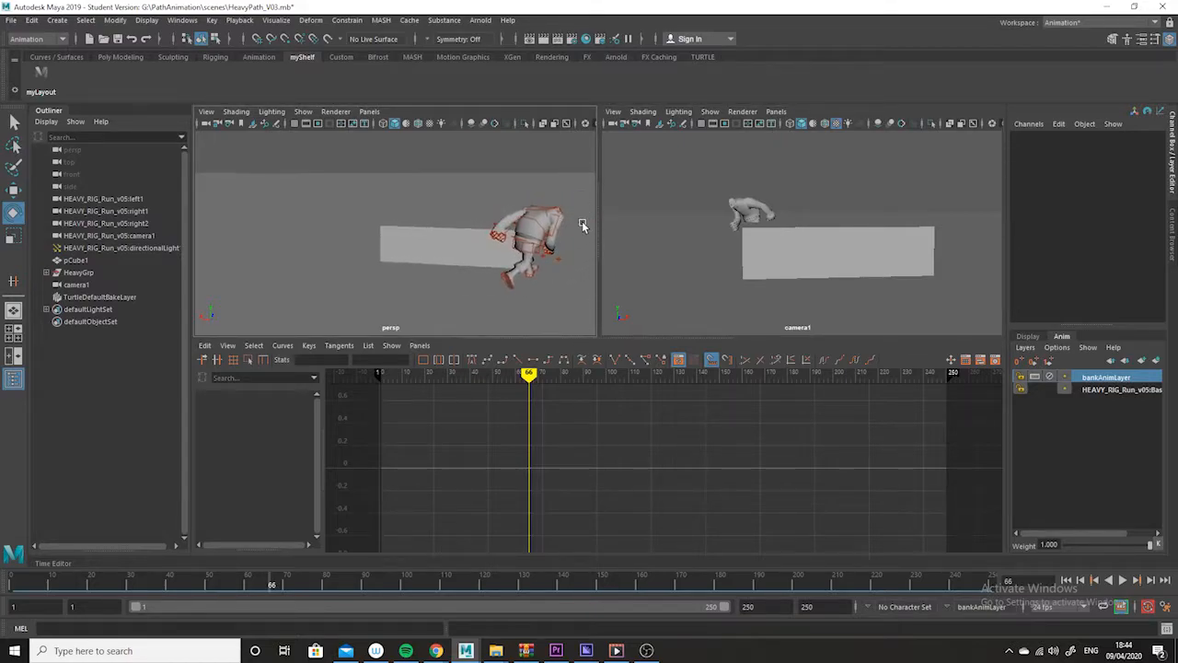
{"action": "left_click", "coordinate": [518, 240]}
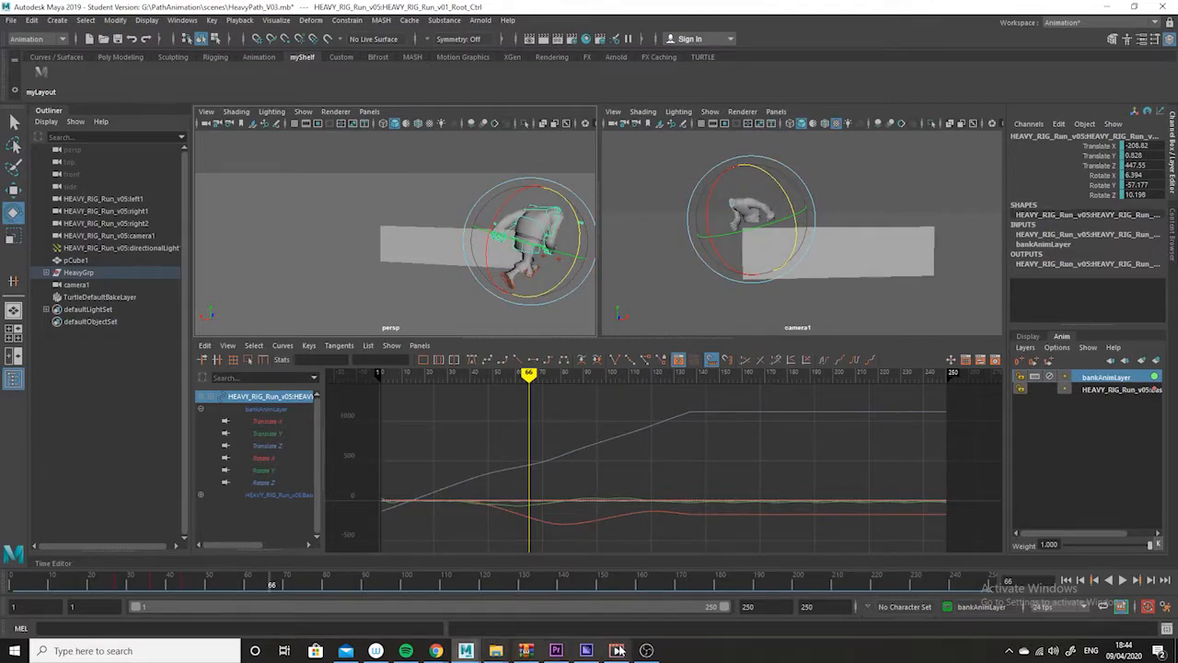
{"action": "left_click_drag", "start_coordinate": [348, 222], "coordinate": [284, 242], "text": "alt"}
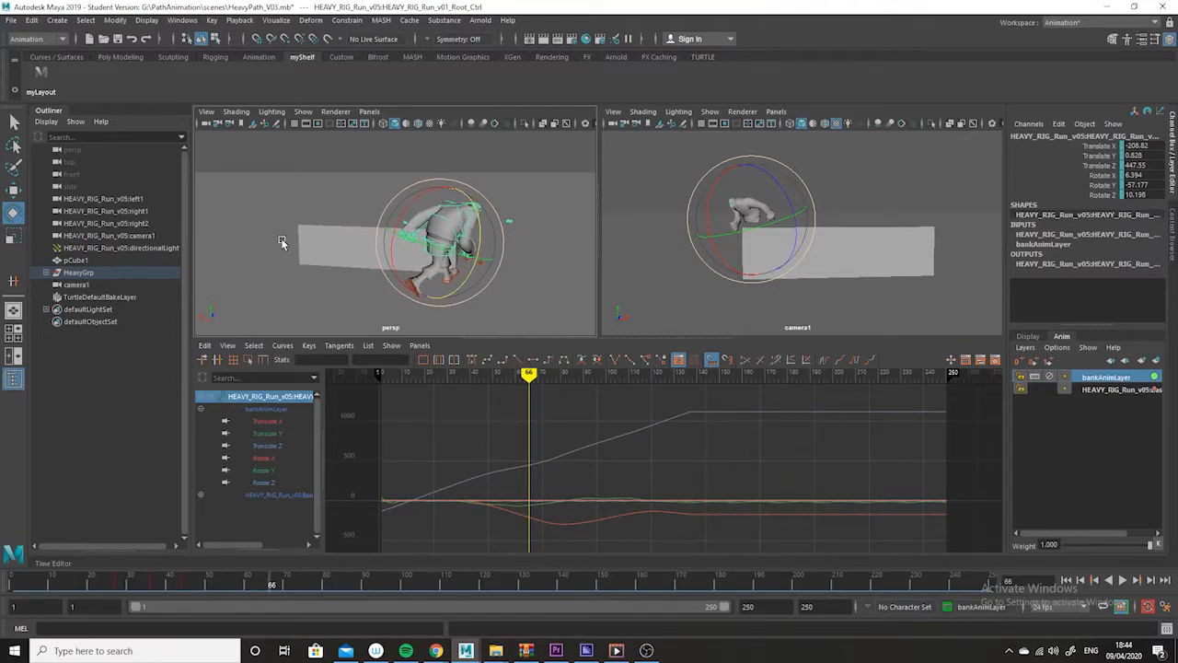
{"action": "left_click", "coordinate": [1103, 378]}
{"action": "key", "text": "s"}
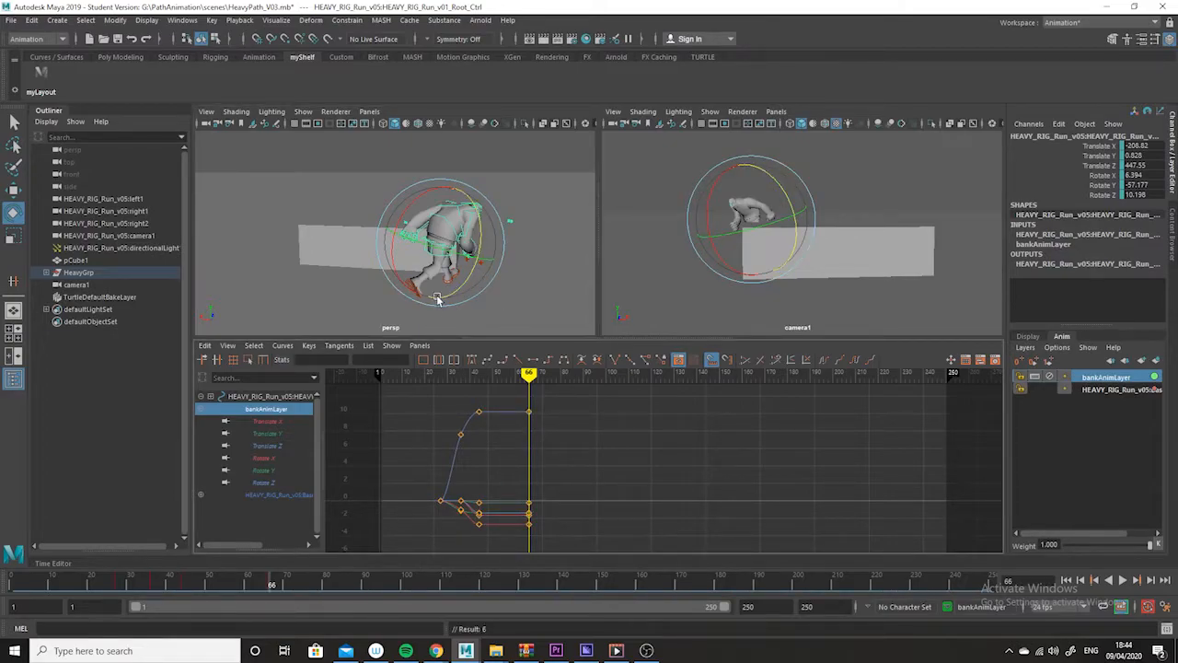
- Compare Root_Ctrl's curves on the base animation layer with those on bankAnimLayer, ending with bankAnimLayer active
{"action": "left_click", "coordinate": [1095, 392]}
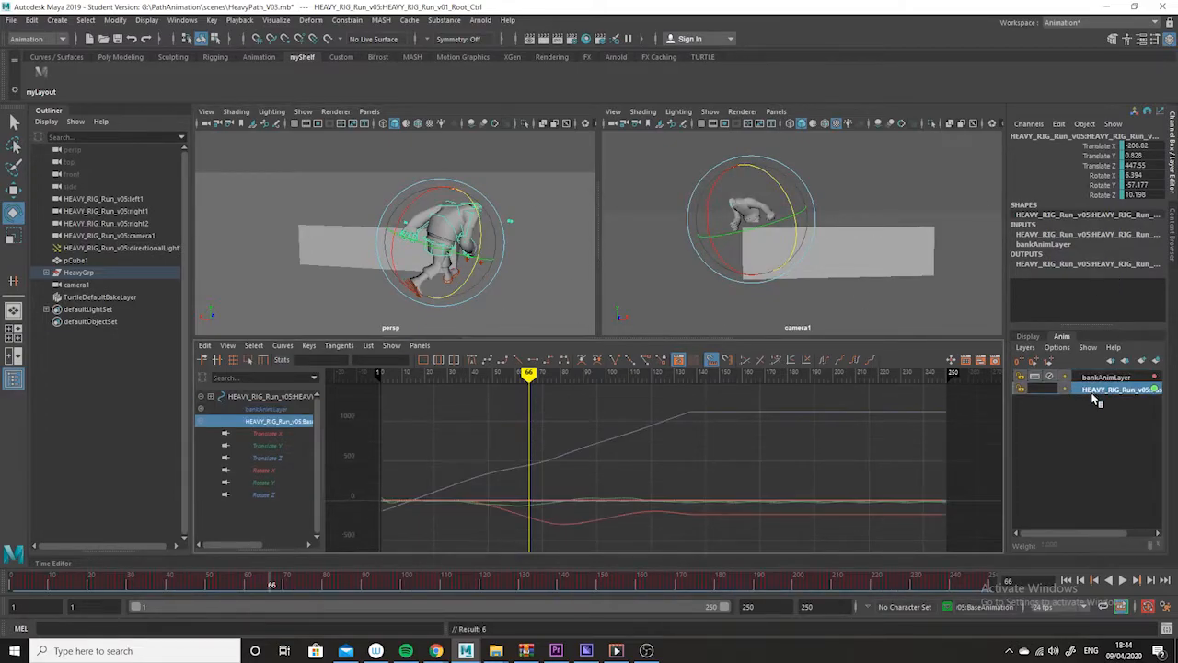
{"action": "scroll", "coordinate": [678, 496], "scroll_direction": "up", "scroll_amount": 6}
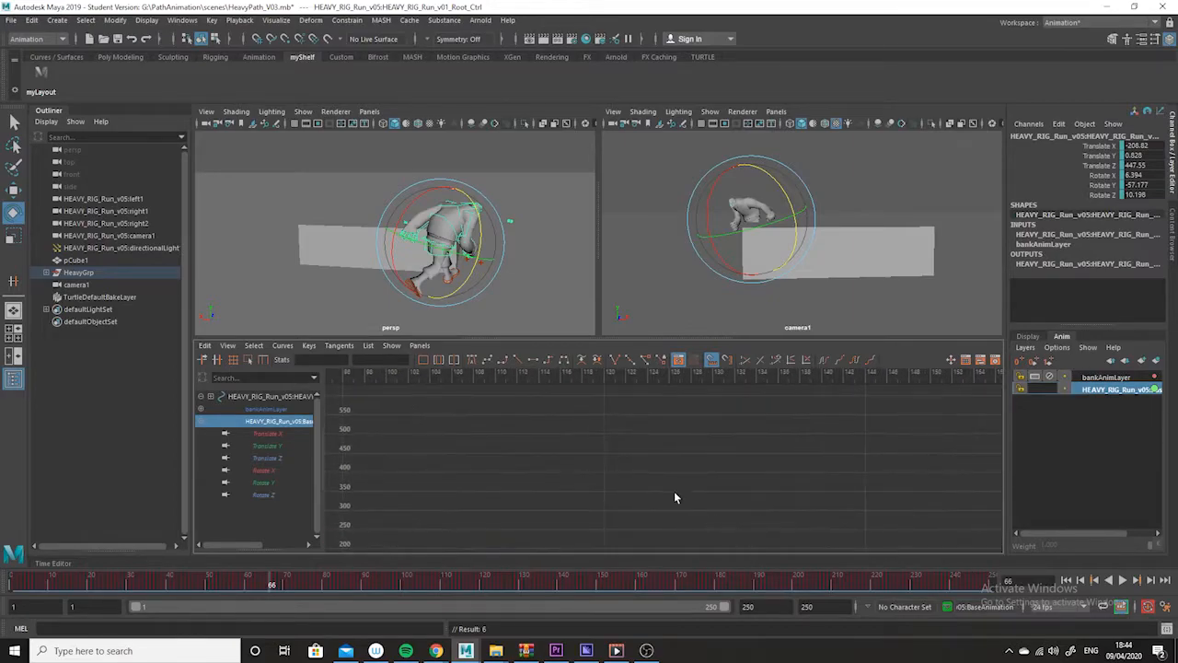
{"action": "scroll", "coordinate": [683, 460], "scroll_direction": "down", "scroll_amount": 8}
{"action": "right_click_drag", "start_coordinate": [605, 521], "coordinate": [605, 495], "text": "alt+shift"}
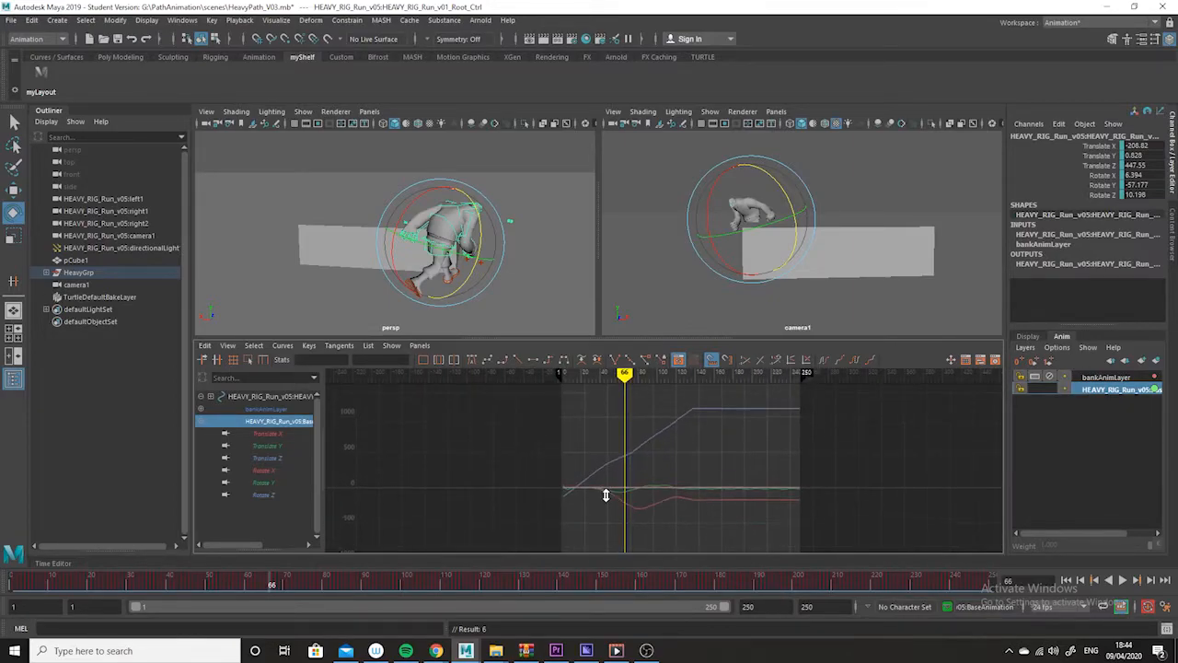
{"action": "left_click", "coordinate": [1109, 377]}
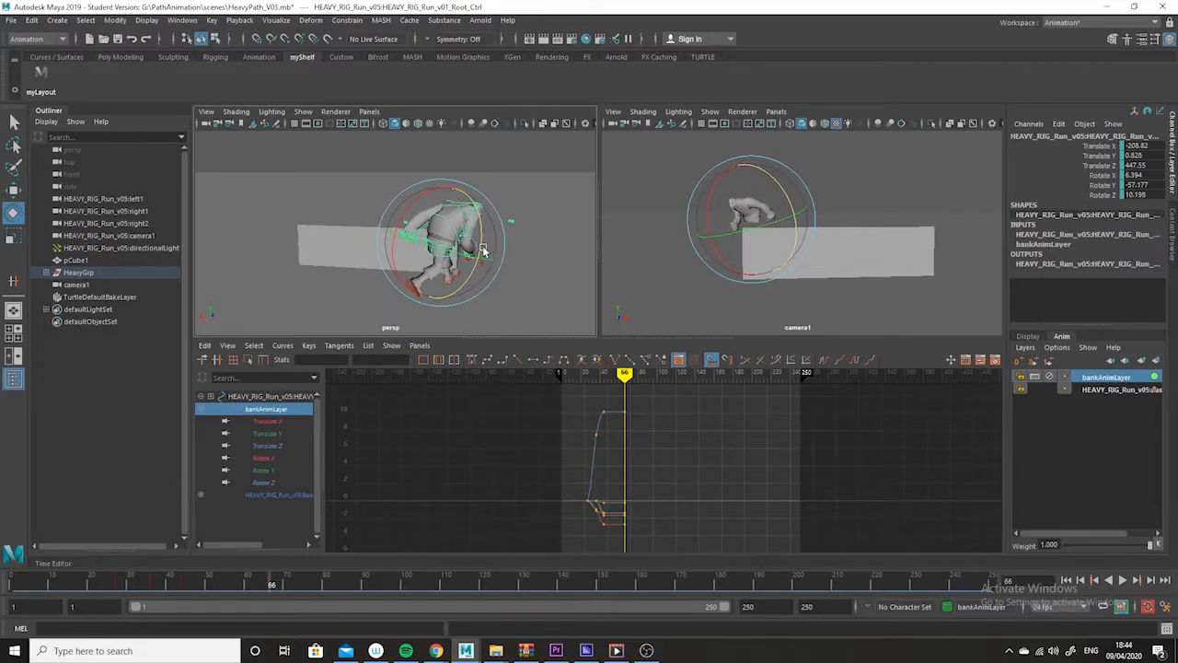
- At frame 71, rotate Root_Ctrl toward the opposite lean, to about Rotate Z -0.293, and key the rotation
{"action": "left_click_drag", "start_coordinate": [263, 590], "coordinate": [291, 584]}
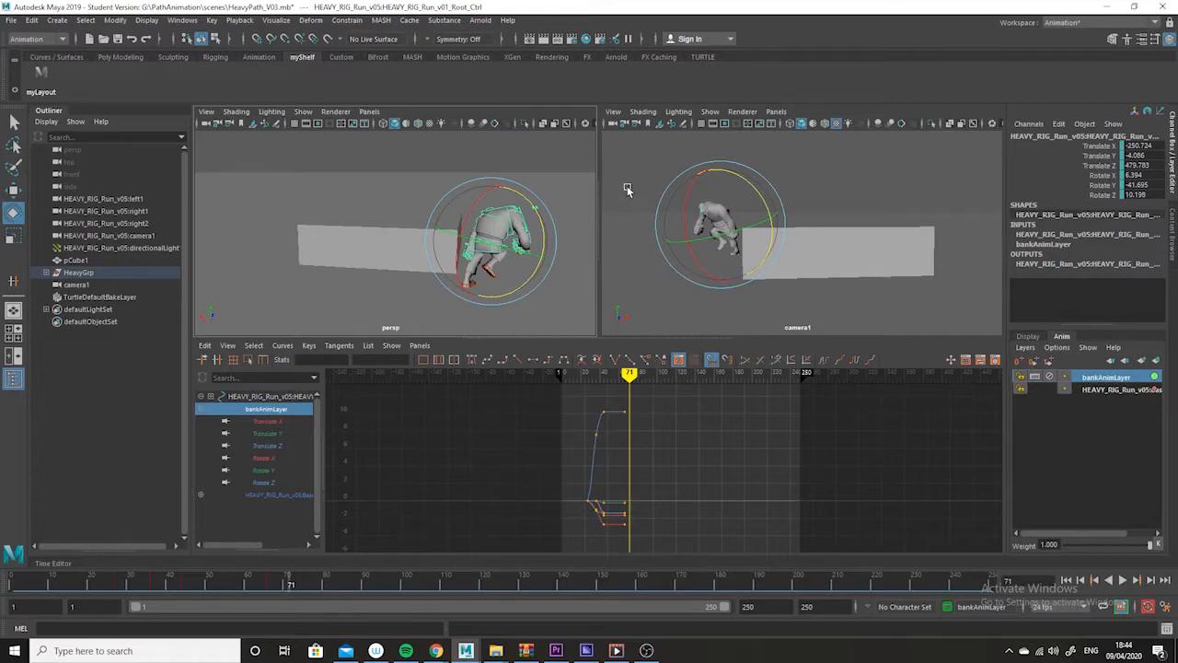
{"action": "left_click_drag", "start_coordinate": [545, 237], "coordinate": [541, 229]}
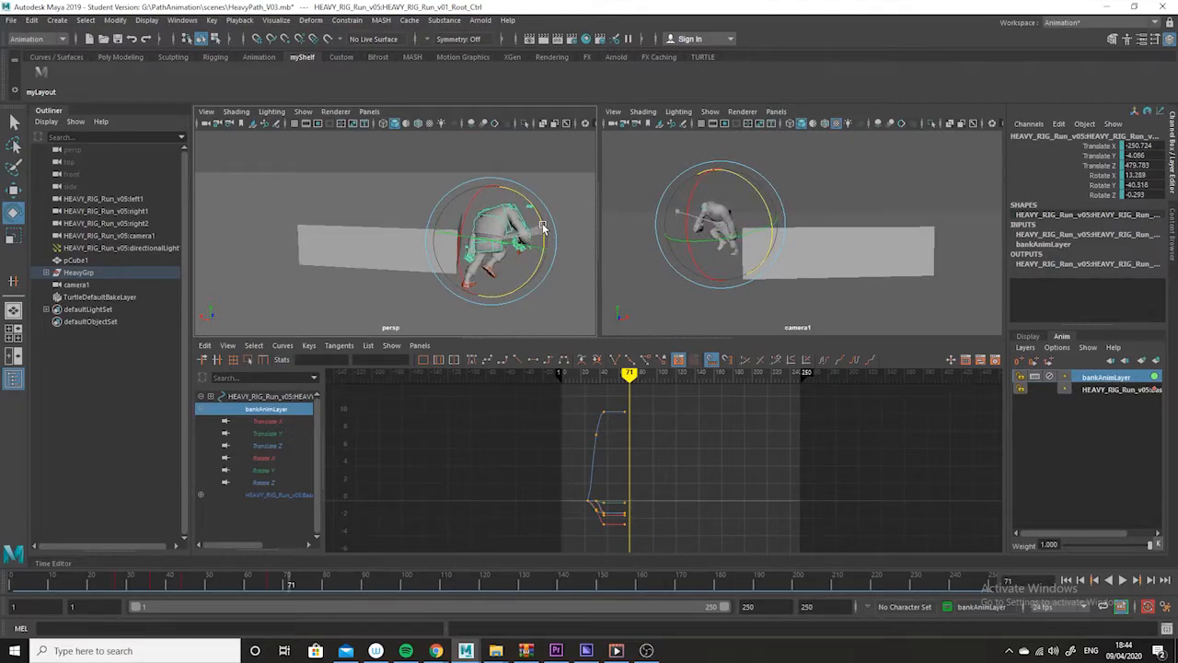
{"action": "key", "text": "shift+e"}
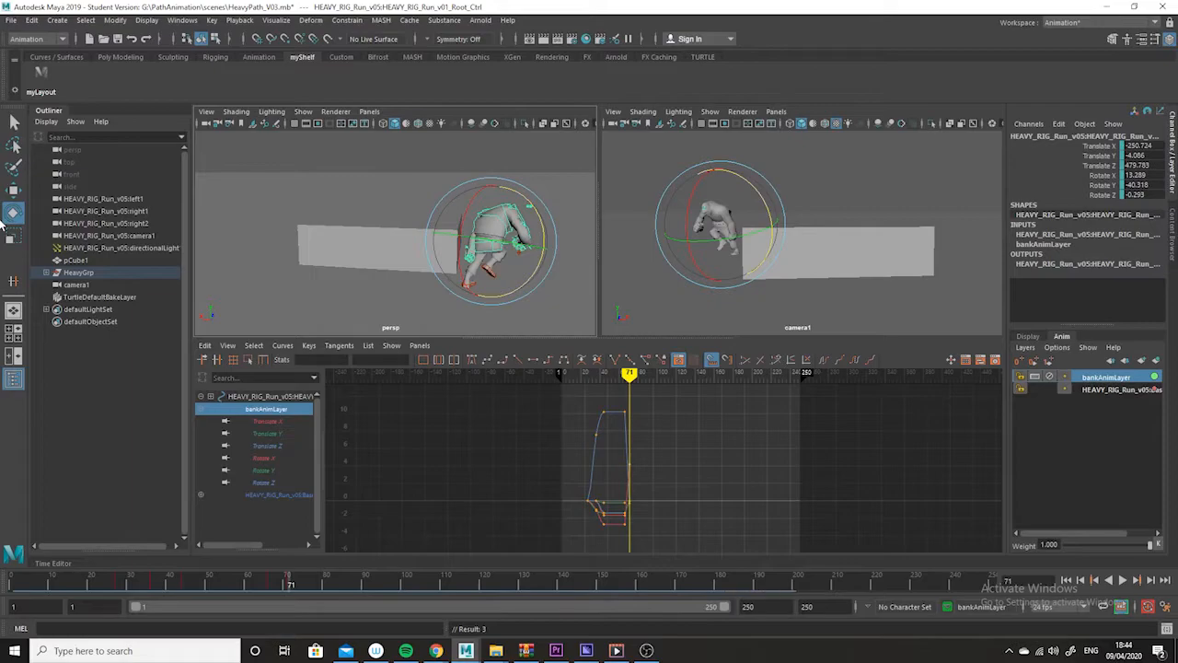
- Refine the frame 71 pose by shifting Root_Ctrl to about Translate X -244.511 and leaning it to about Rotate Z -10.988
{"action": "left_click", "coordinate": [13, 189]}
{"action": "left_click_drag", "start_coordinate": [500, 272], "coordinate": [546, 271], "text": "alt"}
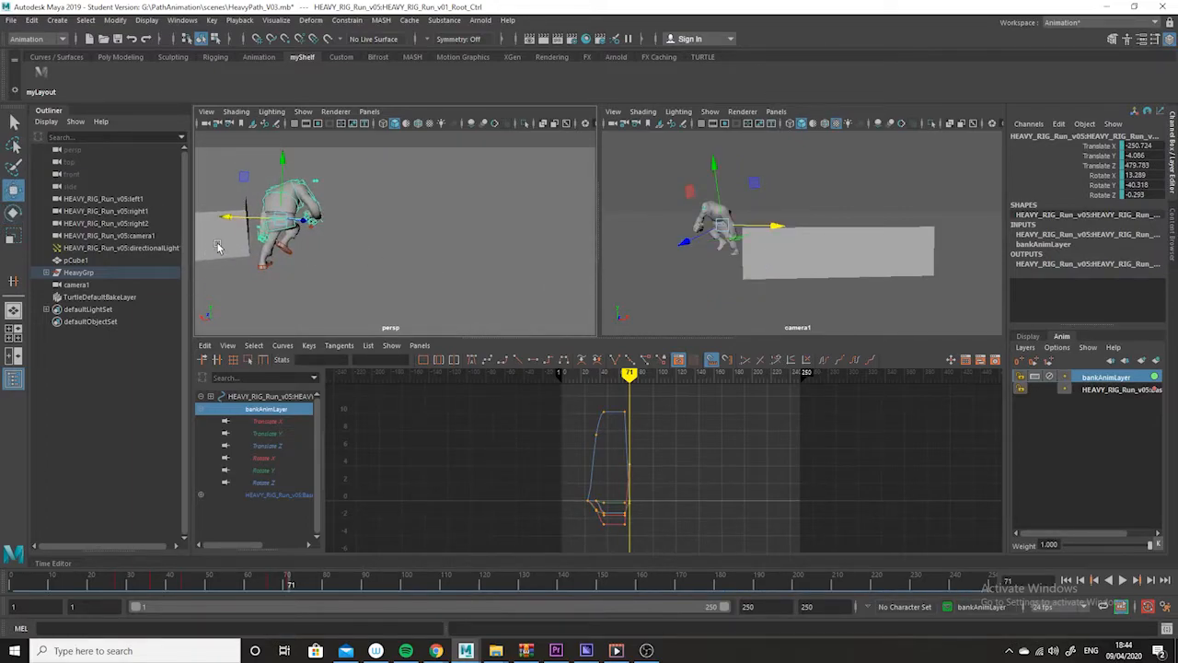
{"action": "key", "text": "f"}
{"action": "left_click_drag", "start_coordinate": [468, 282], "coordinate": [478, 241], "text": "alt"}
{"action": "scroll", "coordinate": [468, 266], "scroll_direction": "down", "scroll_amount": 4}
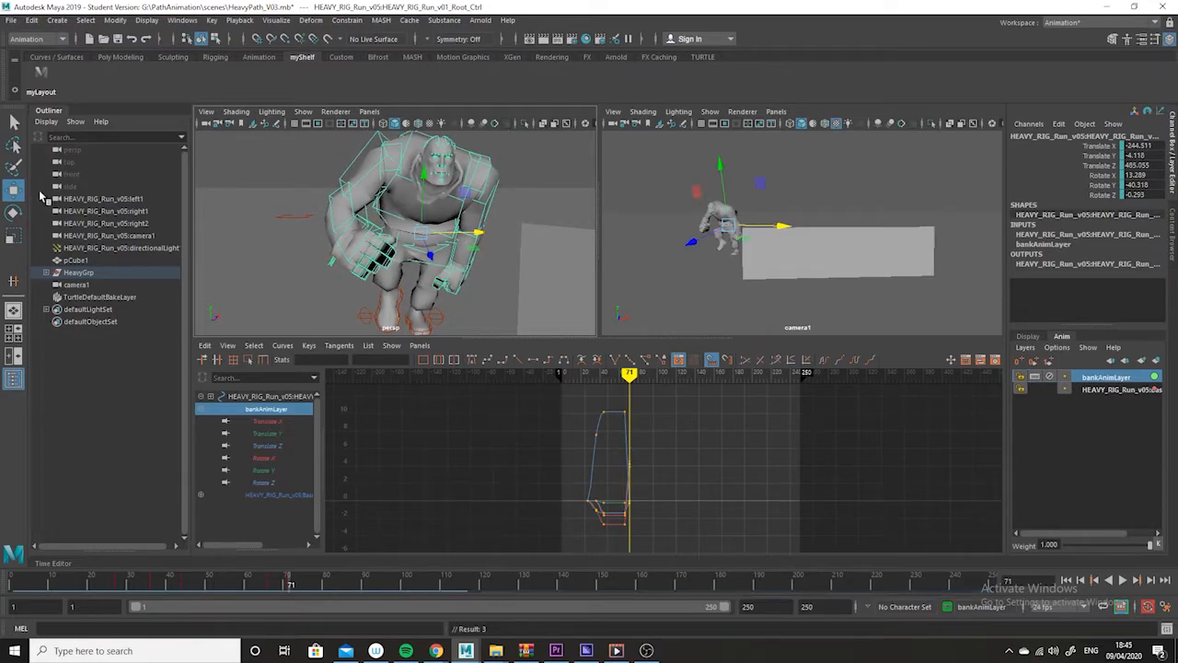
{"action": "left_click", "coordinate": [17, 213]}
{"action": "mouse_move", "coordinate": [385, 195]}
{"action": "left_mouse_down"}
{"action": "mouse_move", "coordinate": [405, 210]}
{"action": "mouse_move", "coordinate": [392, 190]}
{"action": "left_mouse_up"}
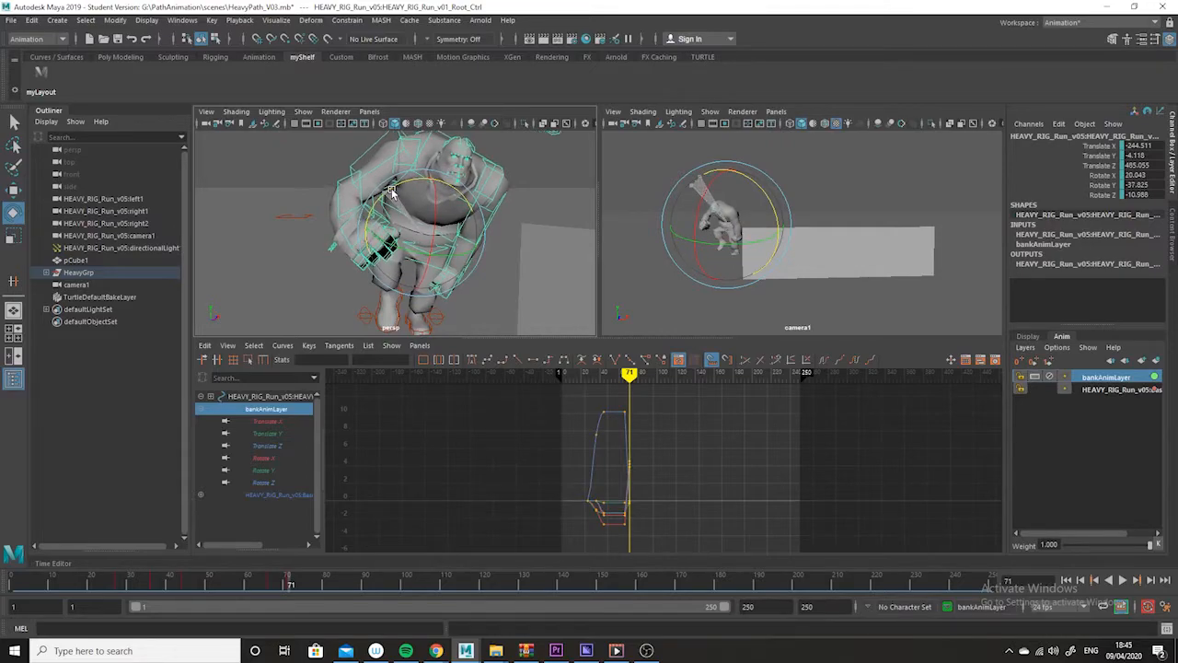
{"action": "left_click_drag", "start_coordinate": [288, 586], "coordinate": [295, 547]}
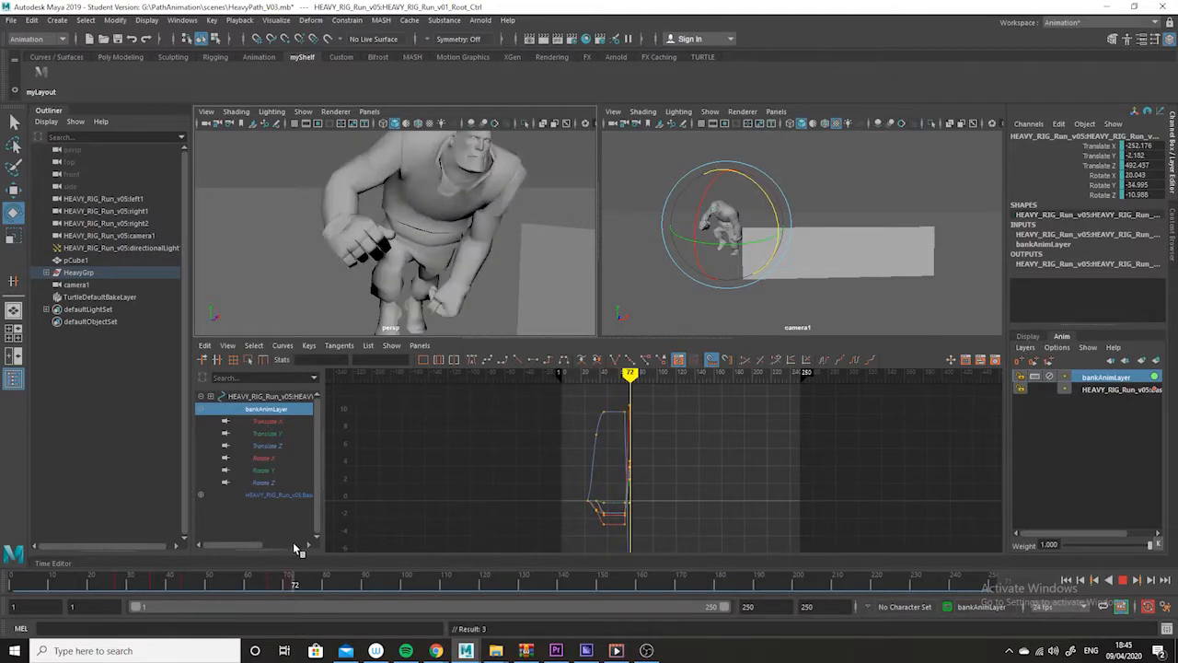
{"action": "left_click", "coordinate": [771, 284]}
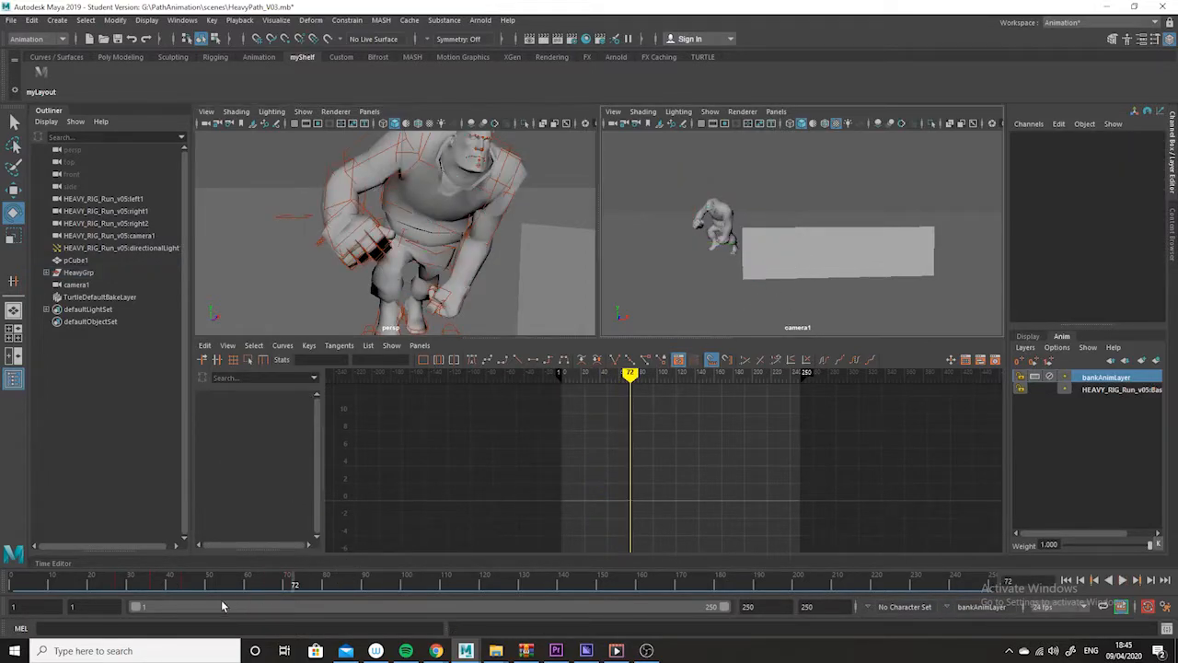
- At frame 80, rotate Root_Ctrl into a stronger lean of about Rotate Z -25.616 on bankAnimLayer
{"action": "left_click_drag", "start_coordinate": [284, 590], "coordinate": [325, 569]}
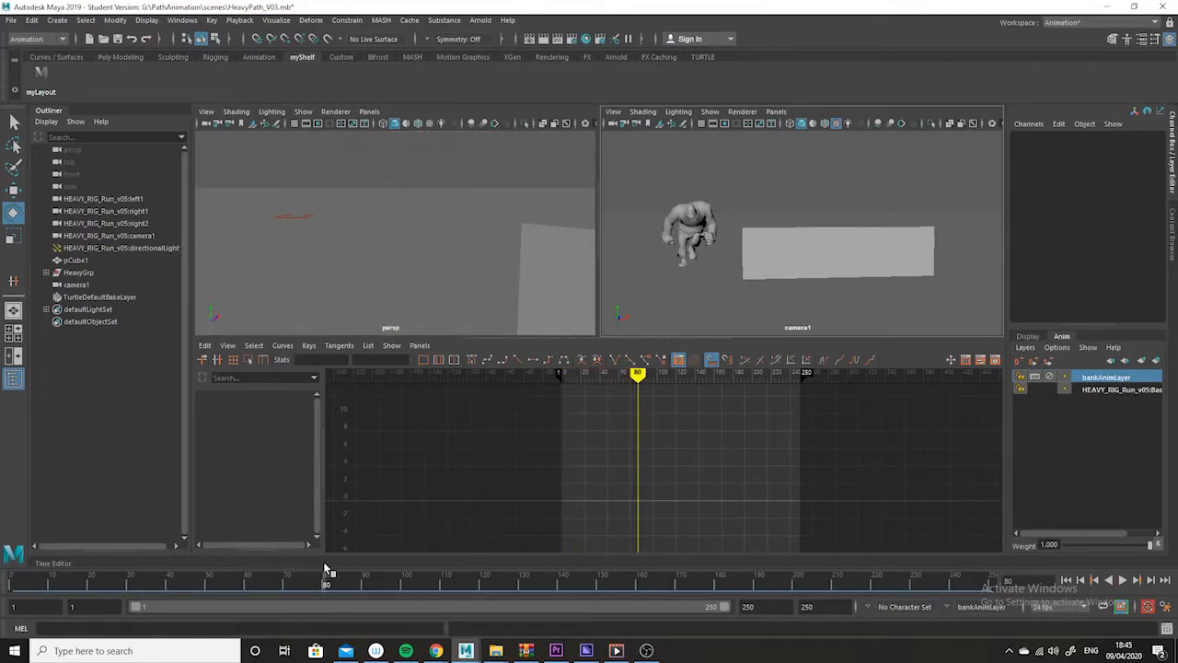
{"action": "scroll", "coordinate": [514, 243], "scroll_direction": "down", "scroll_amount": 3}
{"action": "left_click_drag", "start_coordinate": [547, 287], "coordinate": [359, 264], "text": "alt"}
{"action": "middle_click_drag", "start_coordinate": [234, 249], "coordinate": [259, 242], "text": "alt"}
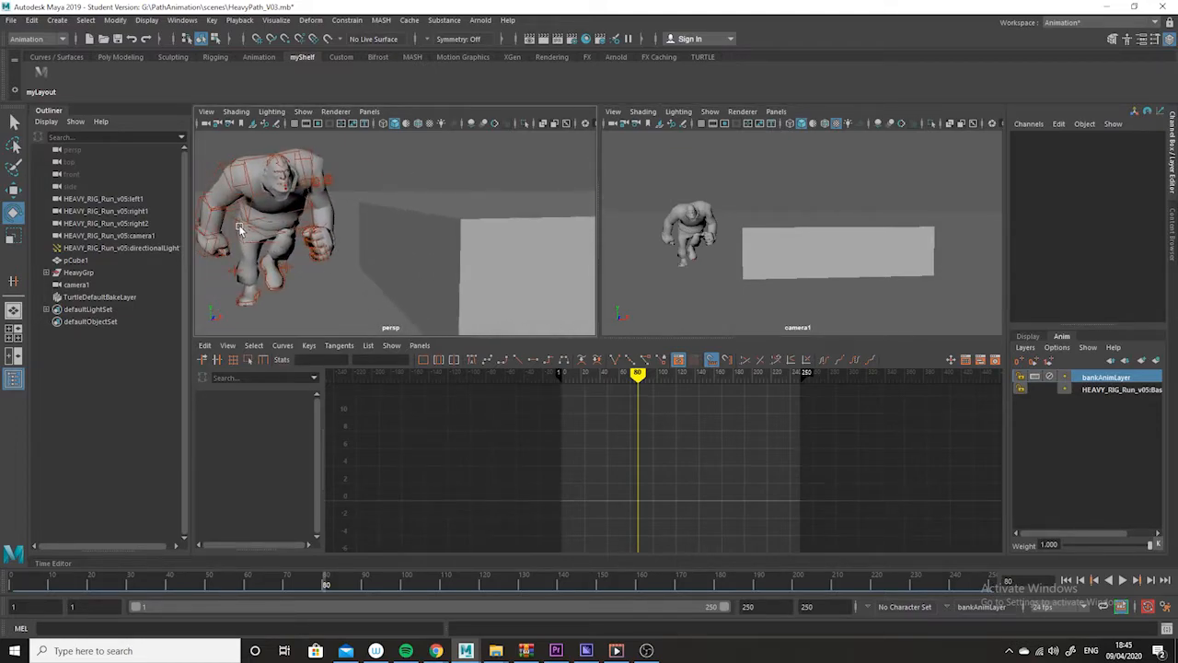
{"action": "left_click", "coordinate": [236, 220]}
{"action": "left_click_drag", "start_coordinate": [215, 195], "coordinate": [229, 192]}
{"action": "left_click", "coordinate": [341, 141]}
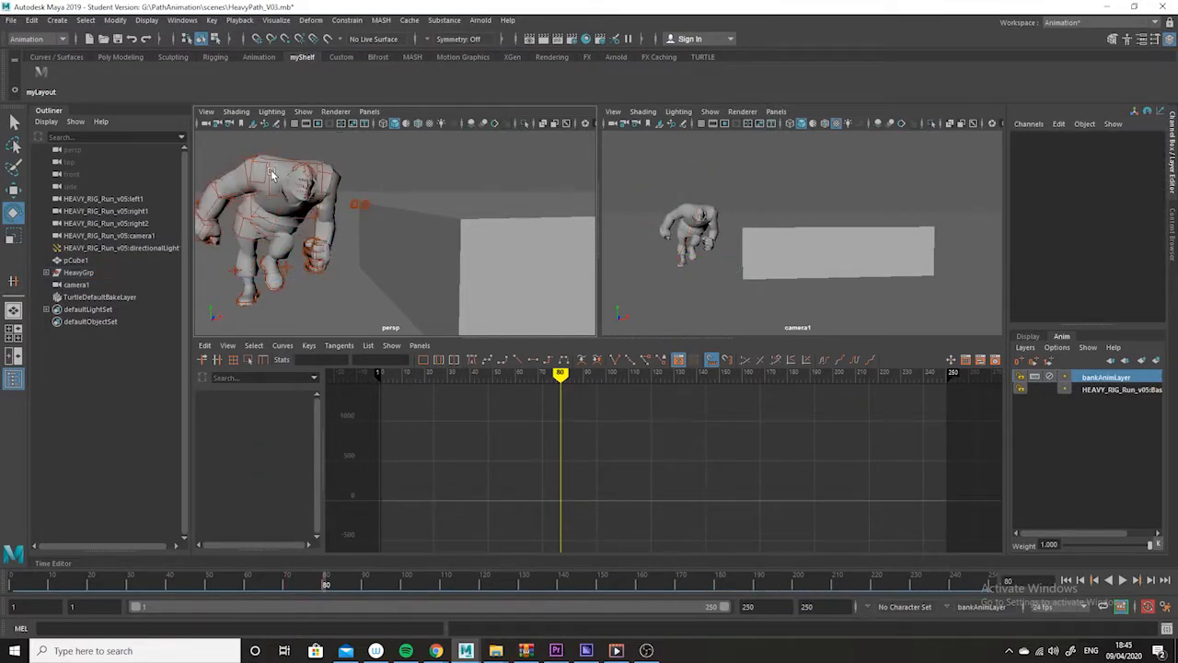
- Check Root_Ctrl's bankAnimLayer curves around frame 80, then key Spine_2_Ctrl on that layer at frame 80
{"action": "mouse_move", "coordinate": [327, 586]}
{"action": "left_mouse_down"}
{"action": "mouse_move", "coordinate": [300, 584]}
{"action": "mouse_move", "coordinate": [330, 584]}
{"action": "left_mouse_up"}
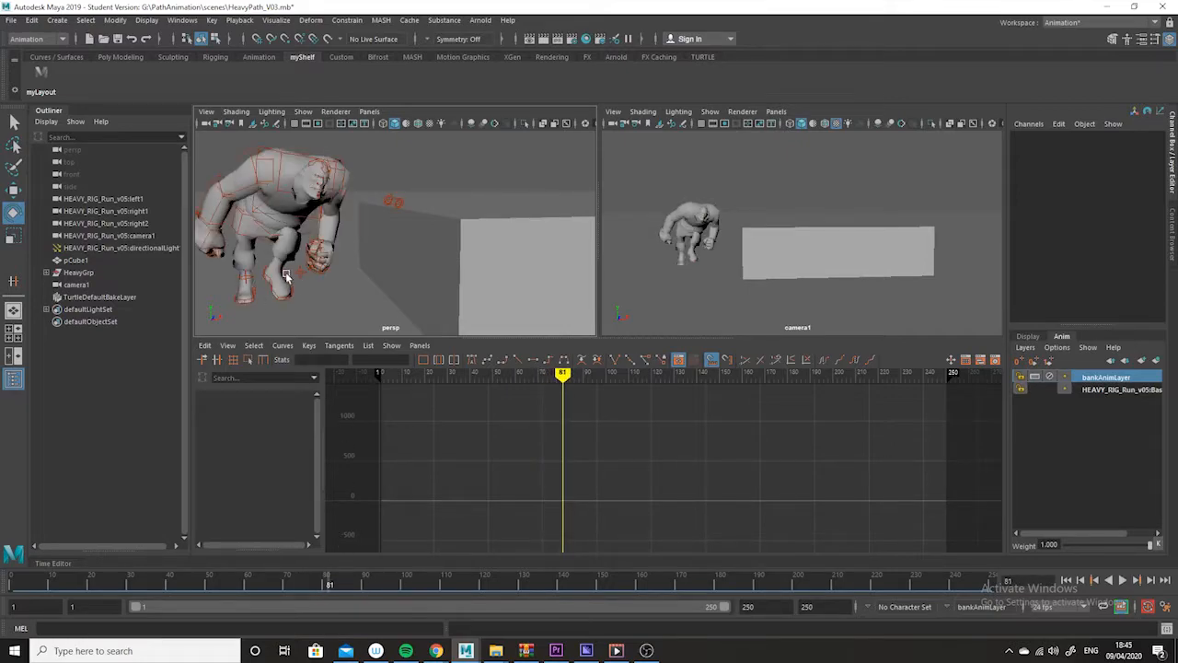
{"action": "left_click", "coordinate": [254, 219]}
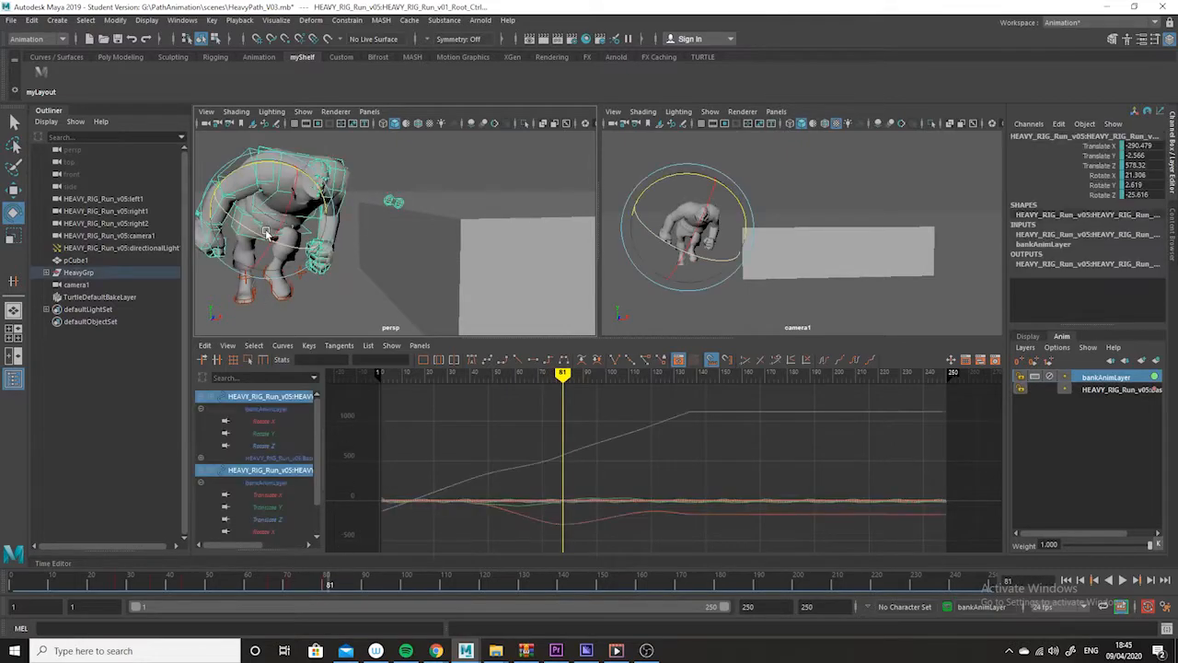
{"action": "left_click", "coordinate": [1121, 379]}
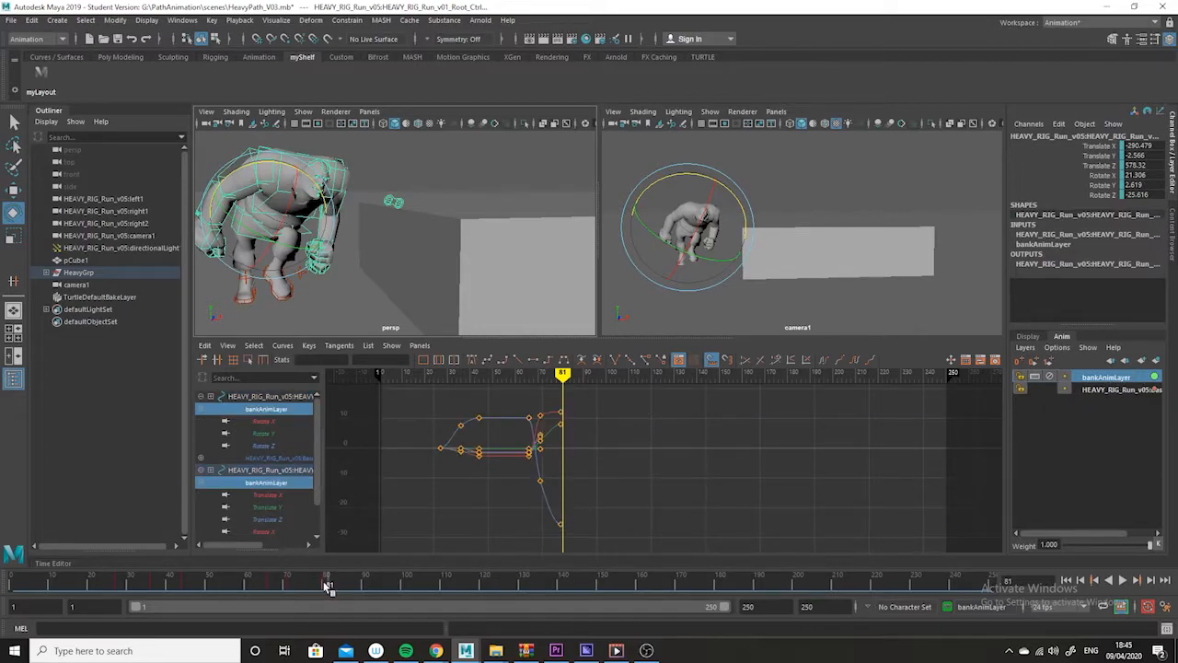
{"action": "left_click_drag", "start_coordinate": [328, 586], "coordinate": [327, 586]}
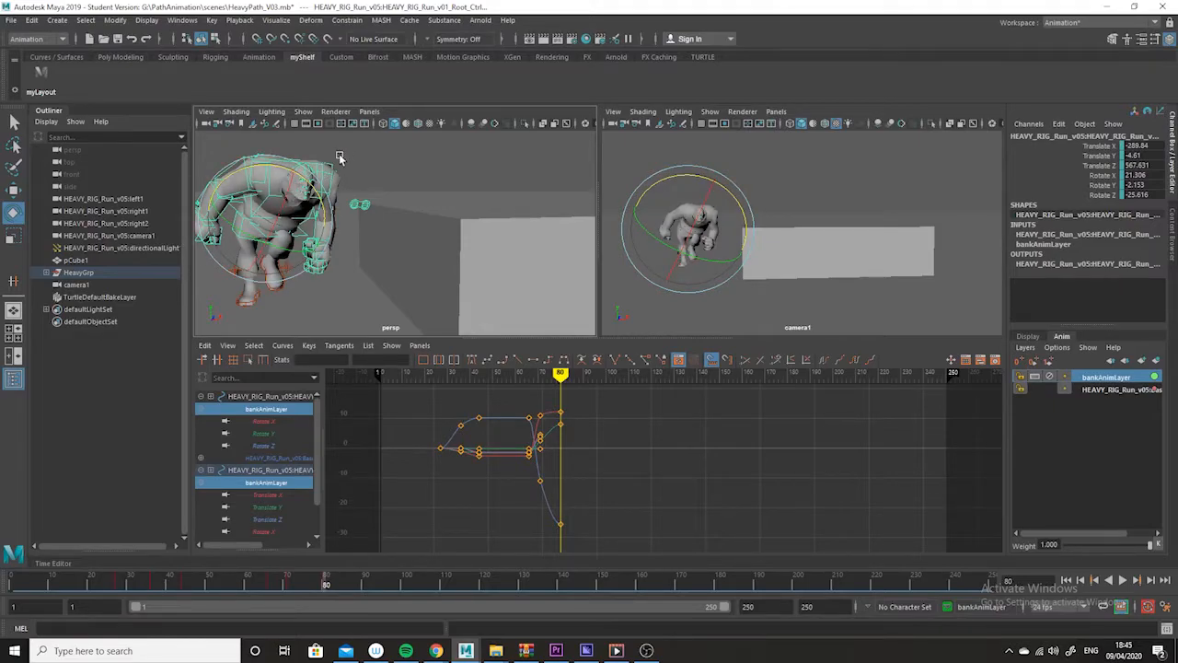
{"action": "left_click", "coordinate": [340, 158]}
{"action": "left_click", "coordinate": [268, 203]}
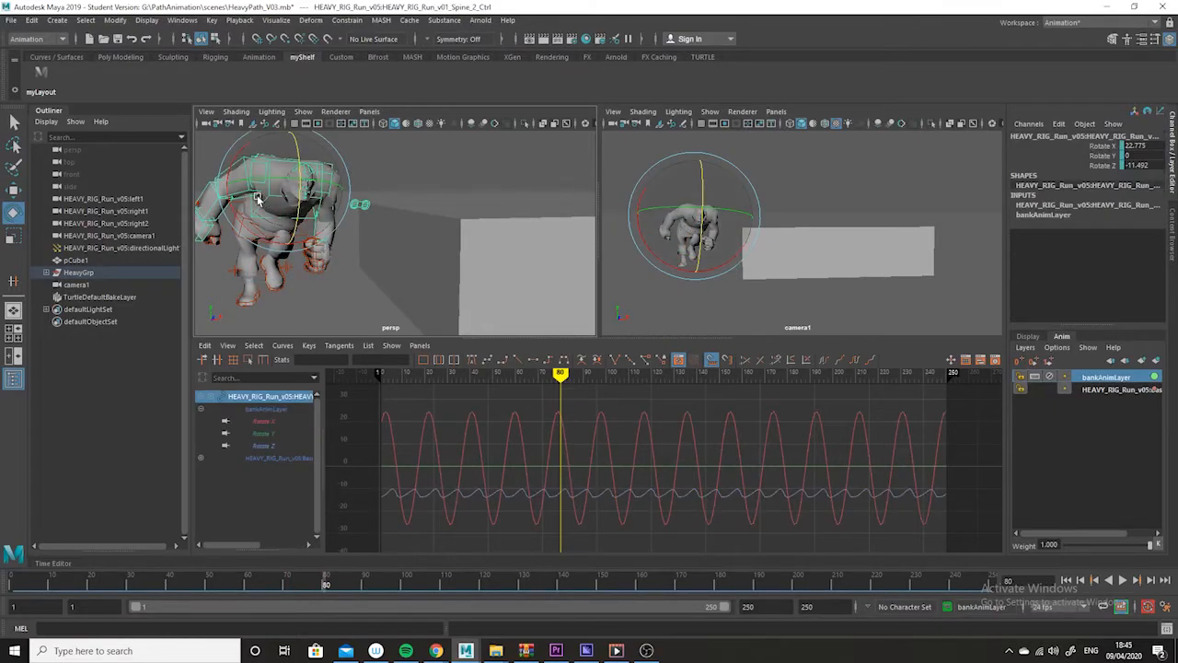
{"action": "left_click", "coordinate": [1106, 377]}
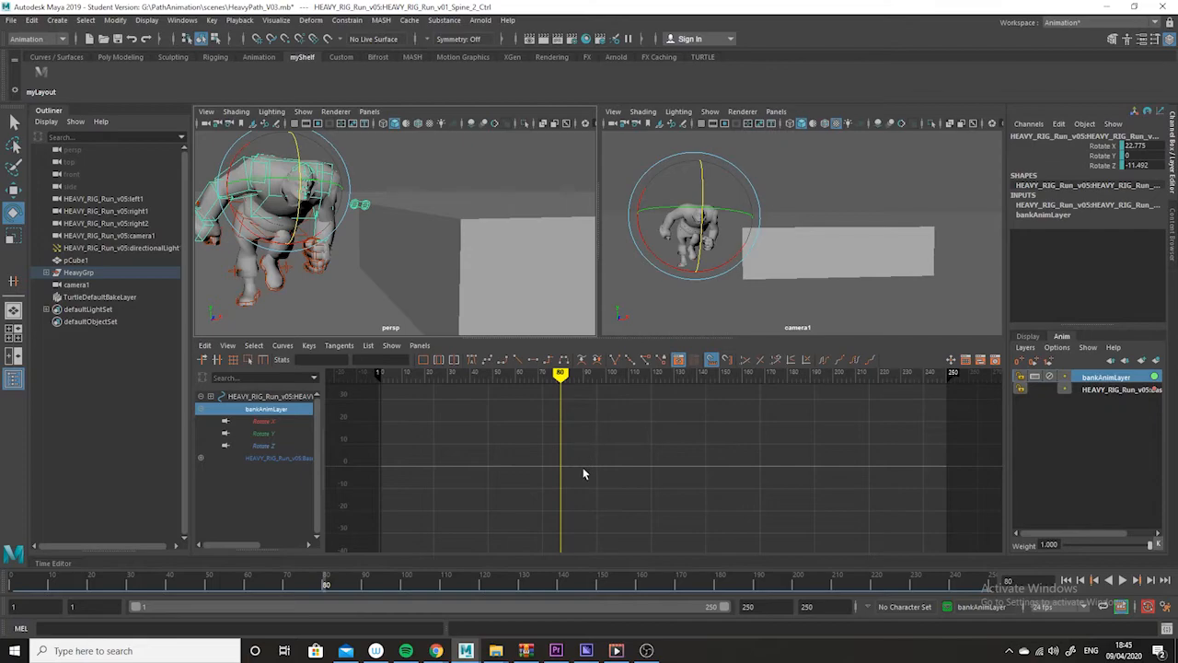
{"action": "key", "text": "s"}
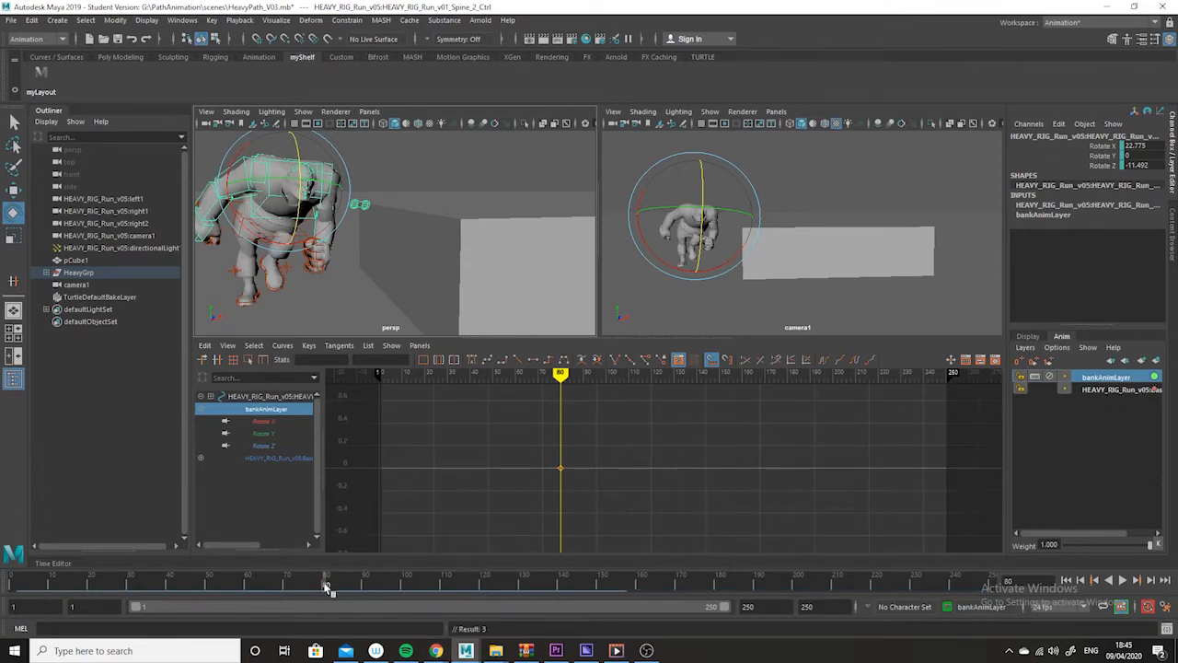
- At frame 84, rotate Spine_2_Ctrl to about Rotate Y 3.28 on bankAnimLayer and key it
{"action": "left_click_drag", "start_coordinate": [328, 587], "coordinate": [342, 583]}
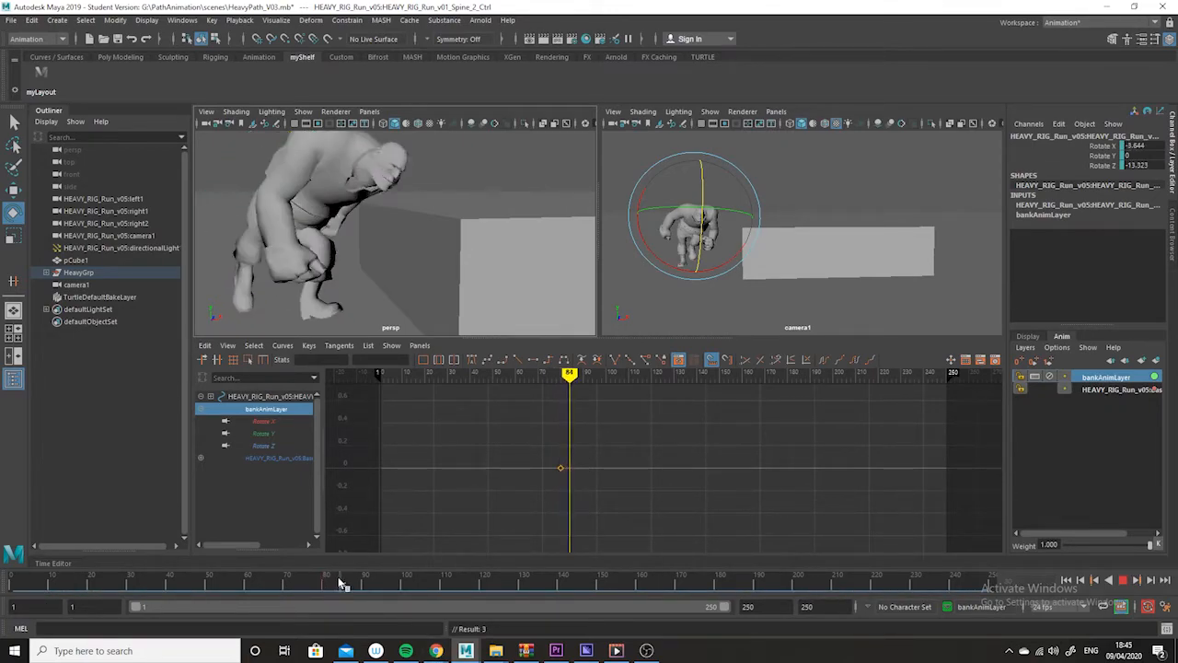
{"action": "left_click_drag", "start_coordinate": [322, 138], "coordinate": [328, 138]}
{"action": "key", "text": "s"}
{"action": "left_click", "coordinate": [338, 145]}
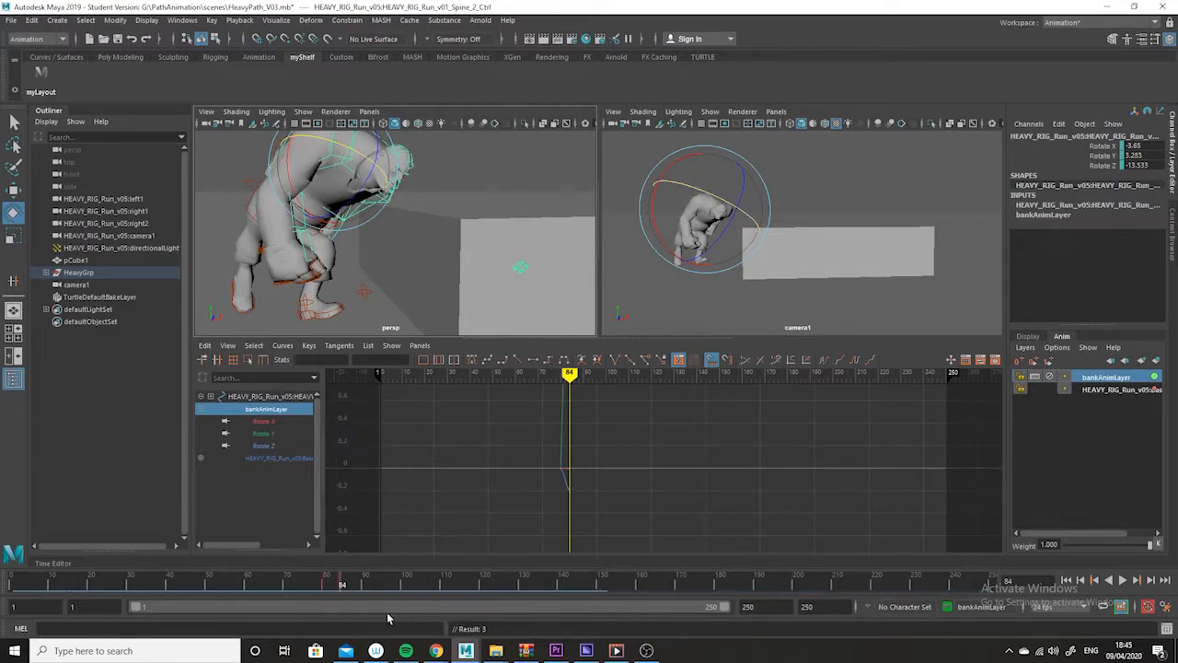
- At frame 89, key Spine_2_Ctrl on bankAnimLayer and bring its Rotate X and Rotate Y keys back to about 0
{"action": "mouse_move", "coordinate": [340, 583]}
{"action": "left_mouse_down"}
{"action": "mouse_move", "coordinate": [326, 582]}
{"action": "mouse_move", "coordinate": [362, 582]}
{"action": "left_mouse_up"}
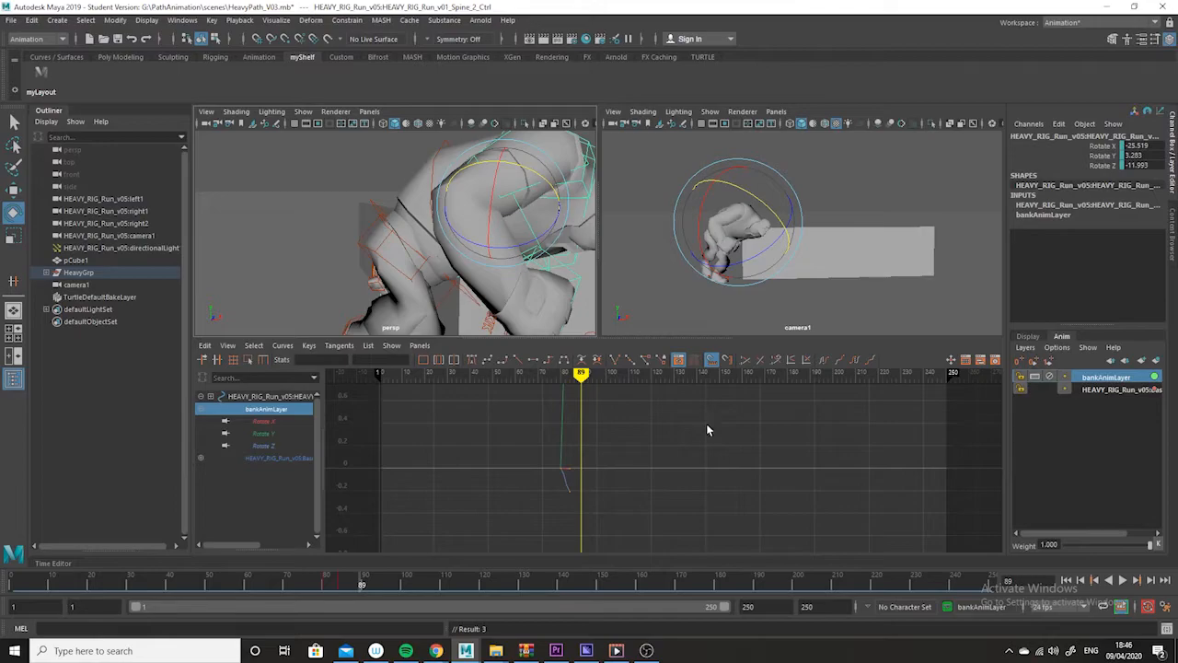
{"action": "left_click", "coordinate": [263, 421]}
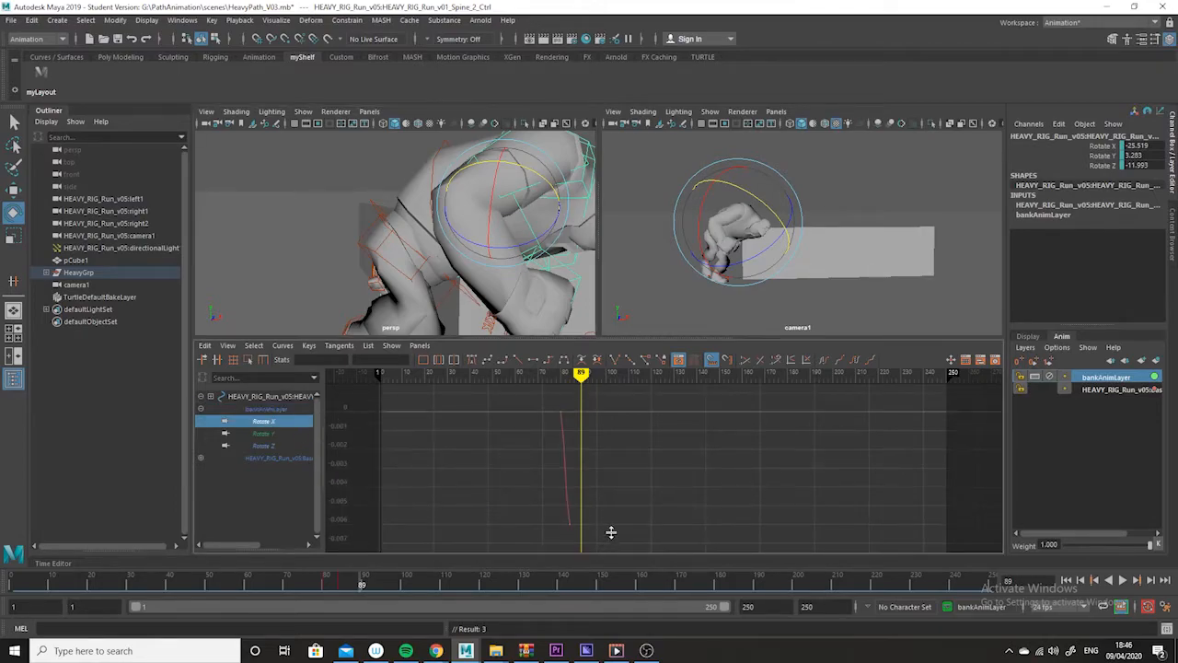
{"action": "key", "text": "f"}
{"action": "key", "text": "s"}
{"action": "left_click_drag", "start_coordinate": [526, 506], "coordinate": [460, 549]}
{"action": "middle_click_drag", "start_coordinate": [473, 540], "coordinate": [474, 430], "text": "shift"}
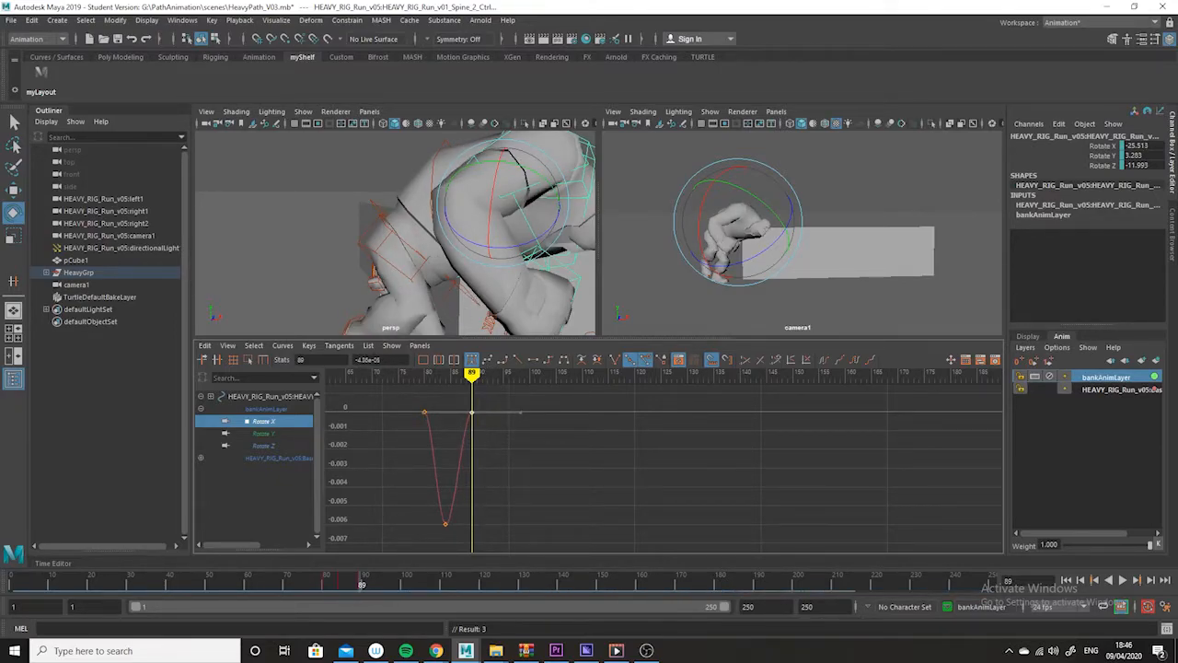
{"action": "left_click", "coordinate": [265, 434]}
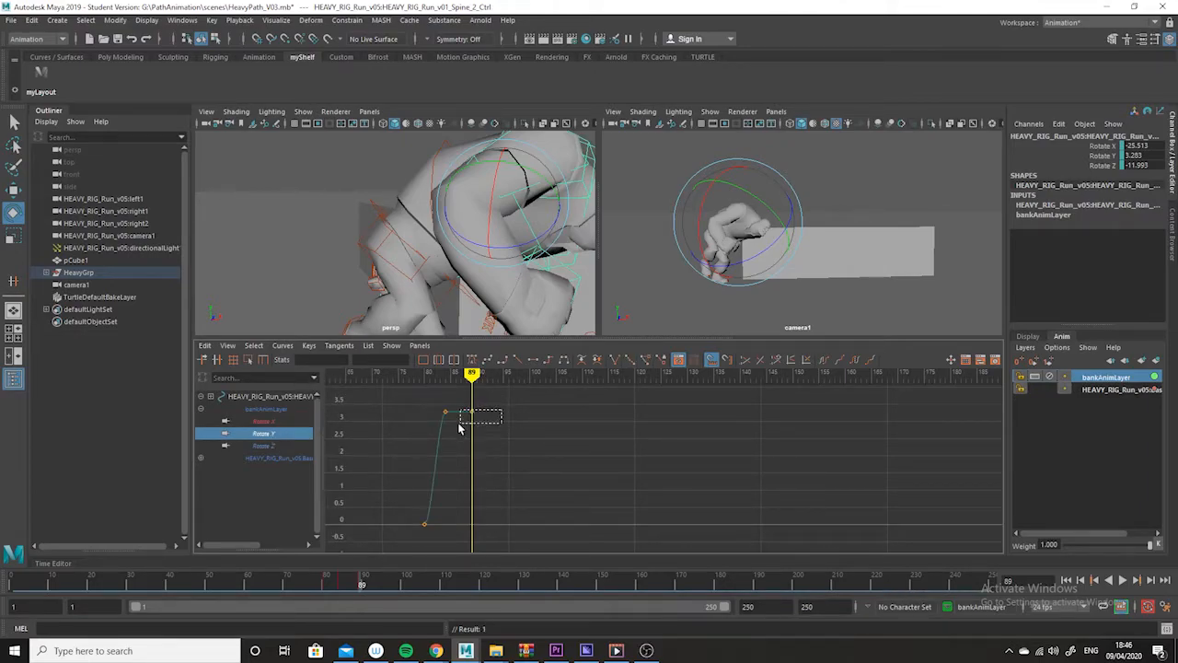
{"action": "left_click_drag", "start_coordinate": [462, 423], "coordinate": [463, 422]}
{"action": "middle_click_drag", "start_coordinate": [473, 400], "coordinate": [478, 512], "text": "shift"}
- At frame 89, key Root_Ctrl on bankAnimLayer and raise its Rotate Z key to about -0.237
{"action": "mouse_move", "coordinate": [360, 589]}
{"action": "left_mouse_down"}
{"action": "mouse_move", "coordinate": [316, 579]}
{"action": "mouse_move", "coordinate": [364, 583]}
{"action": "left_mouse_up"}
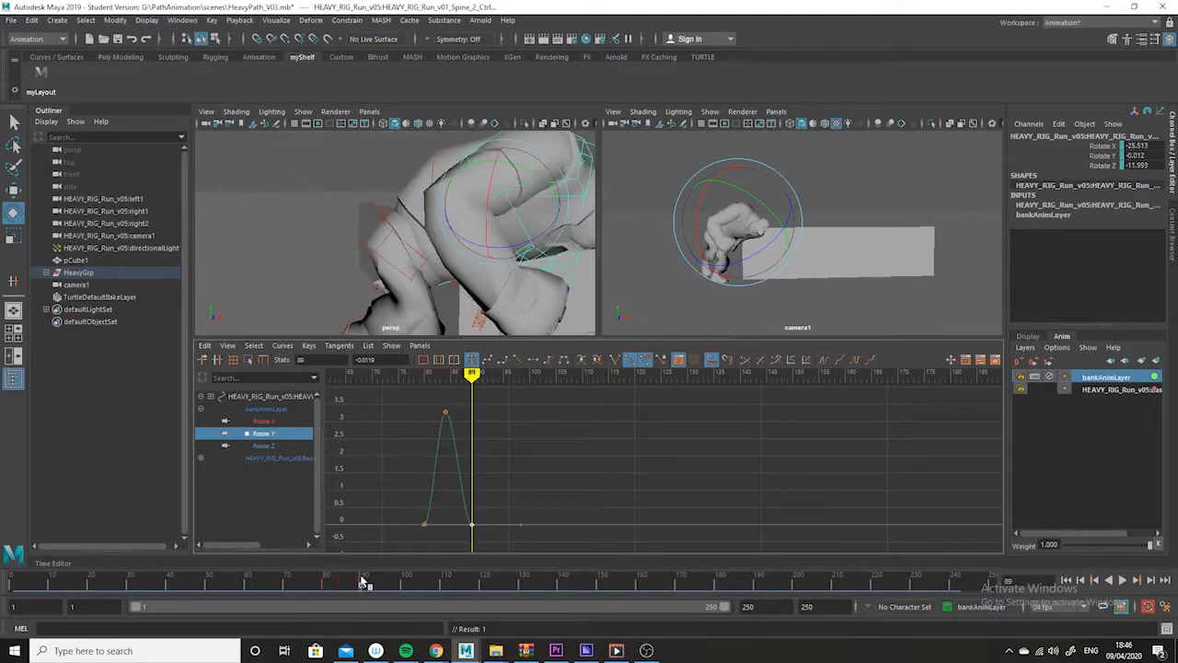
{"action": "left_click", "coordinate": [397, 586]}
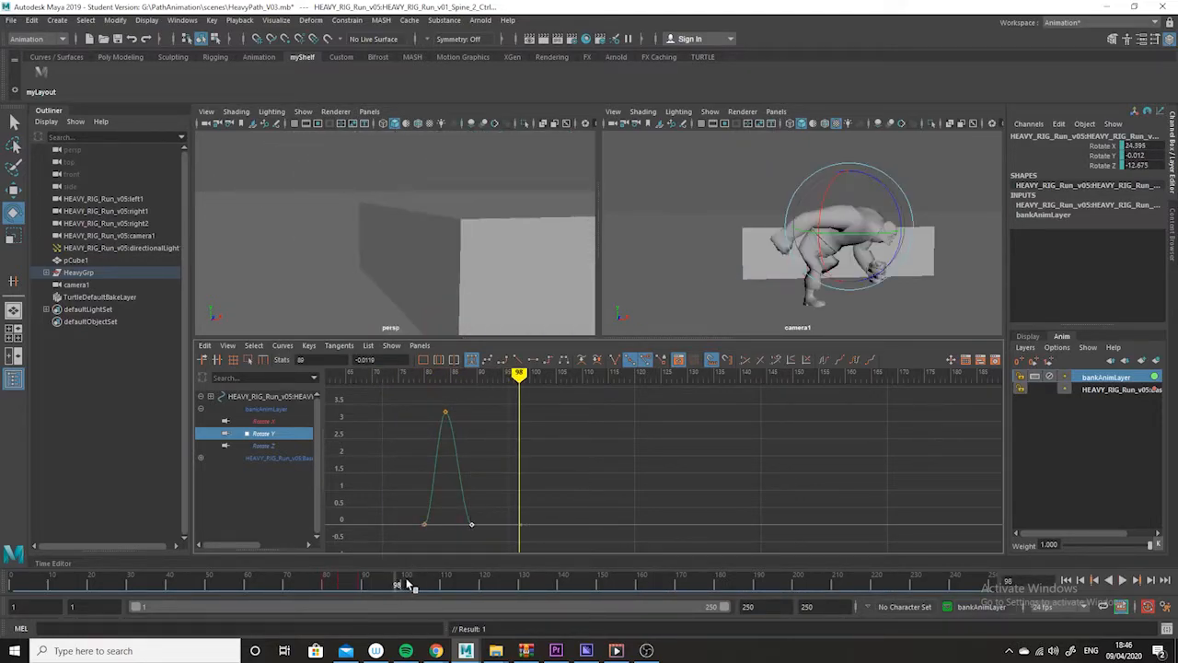
{"action": "left_click_drag", "start_coordinate": [397, 584], "coordinate": [325, 583]}
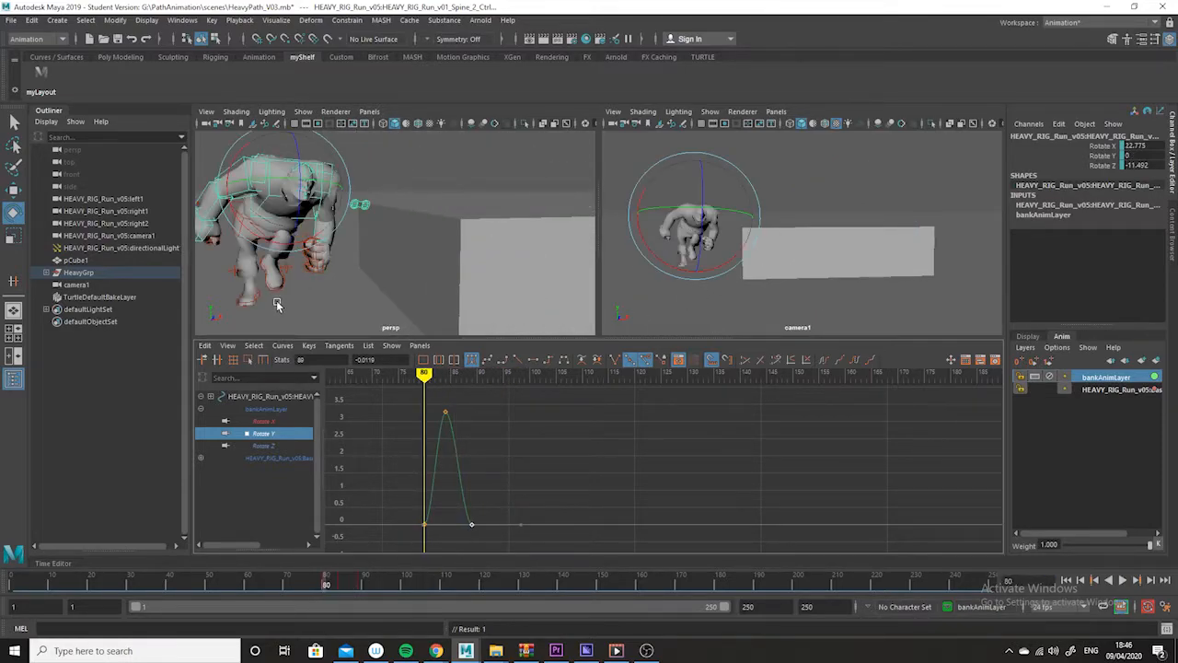
{"action": "left_click", "coordinate": [409, 163]}
{"action": "left_click", "coordinate": [234, 210]}
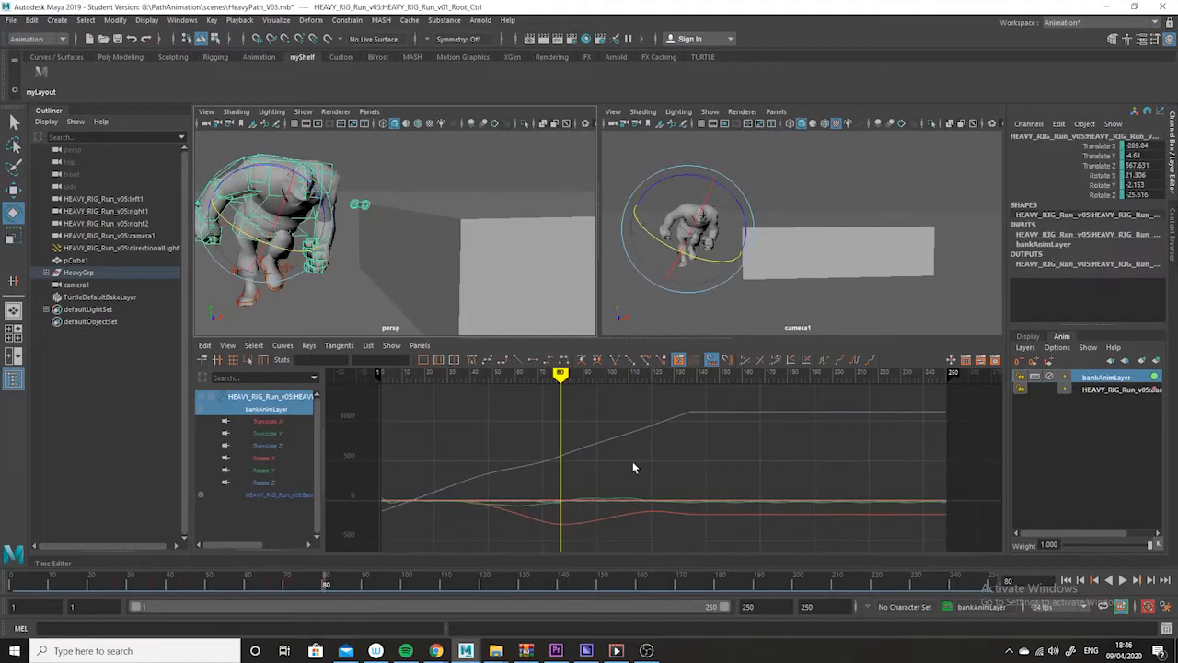
{"action": "left_click", "coordinate": [1094, 383]}
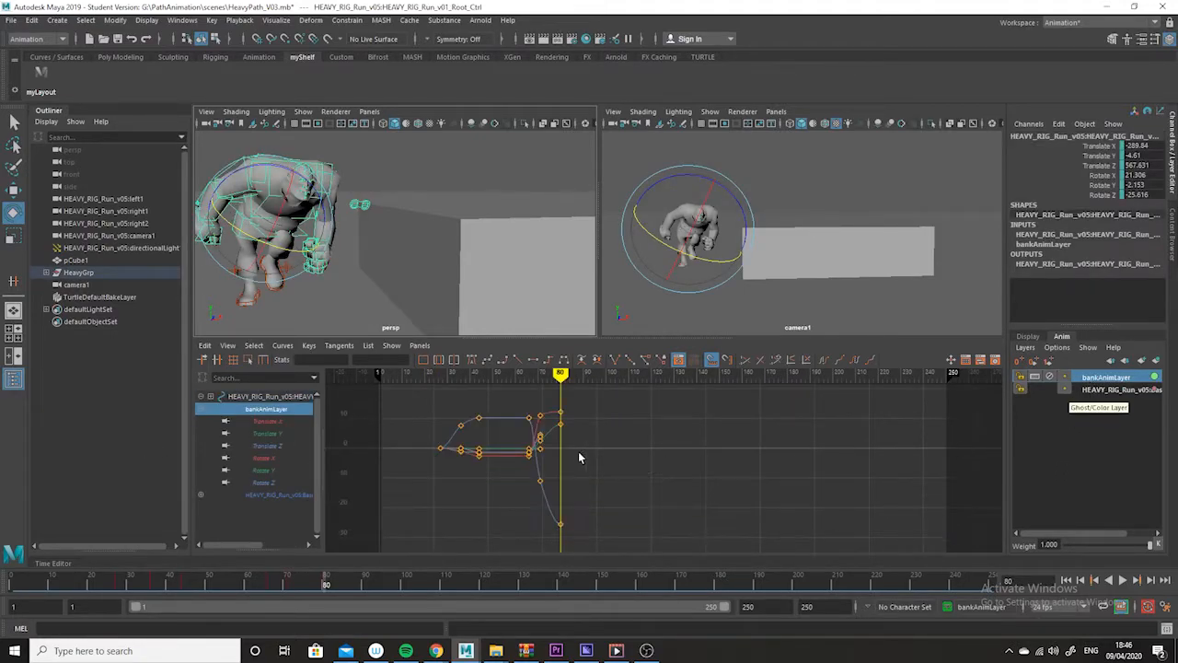
{"action": "left_click_drag", "start_coordinate": [330, 586], "coordinate": [362, 584]}
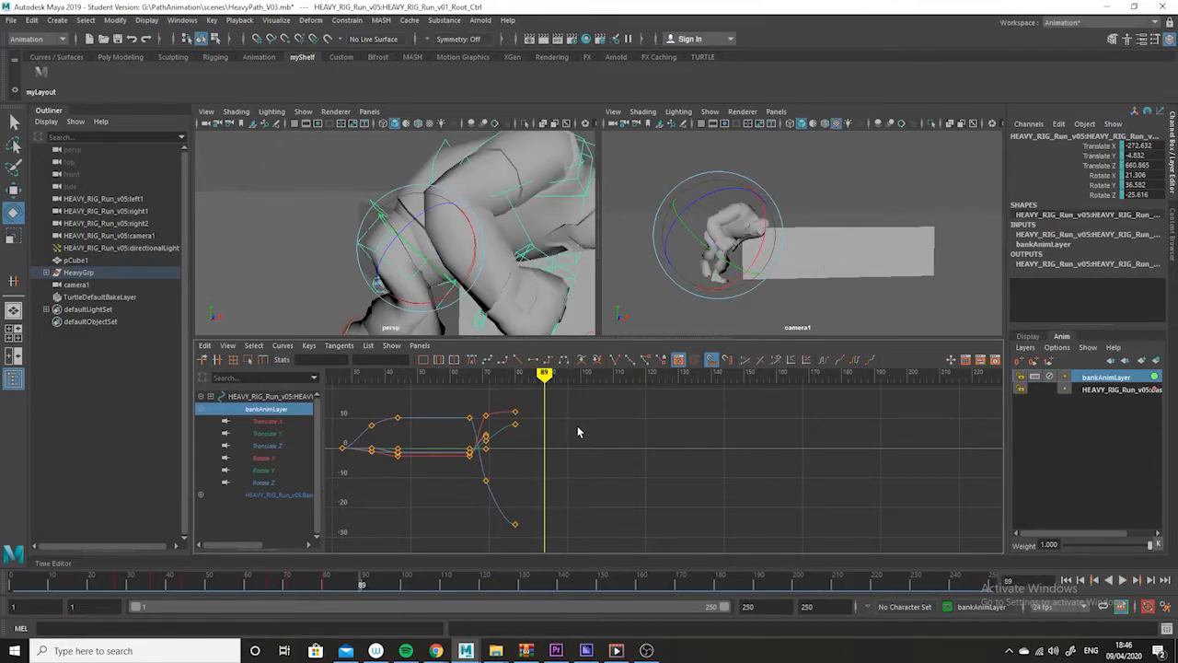
{"action": "key", "text": "s"}
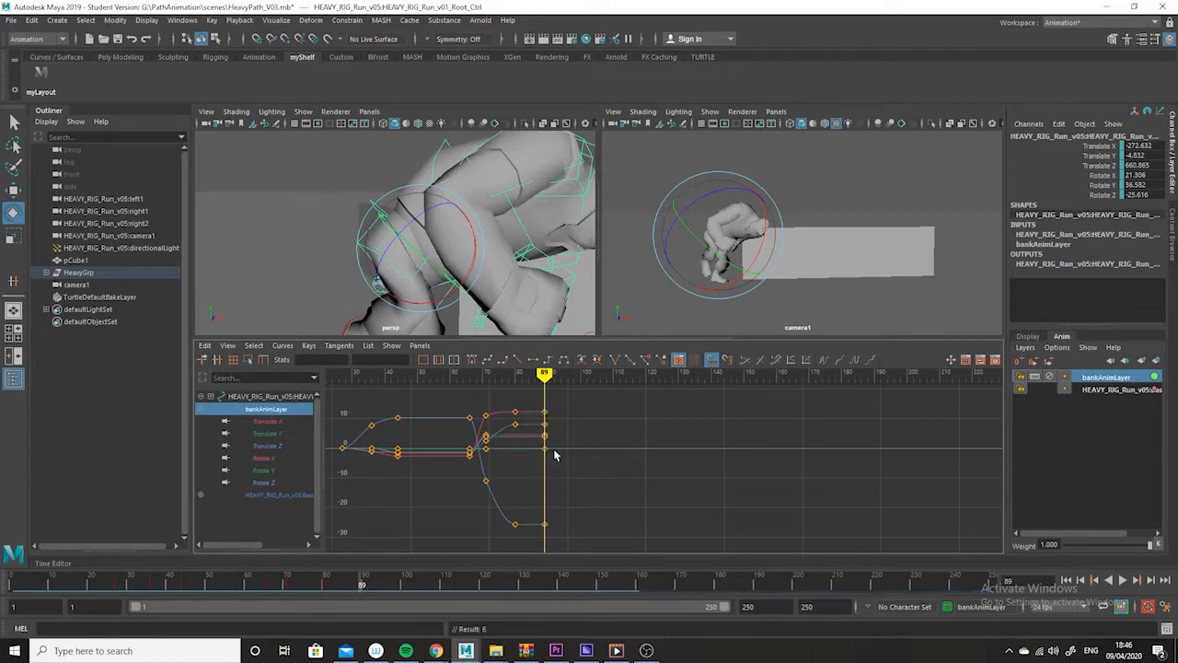
{"action": "left_click_drag", "start_coordinate": [544, 543], "coordinate": [543, 542]}
{"action": "middle_click_drag", "start_coordinate": [552, 537], "coordinate": [556, 460]}
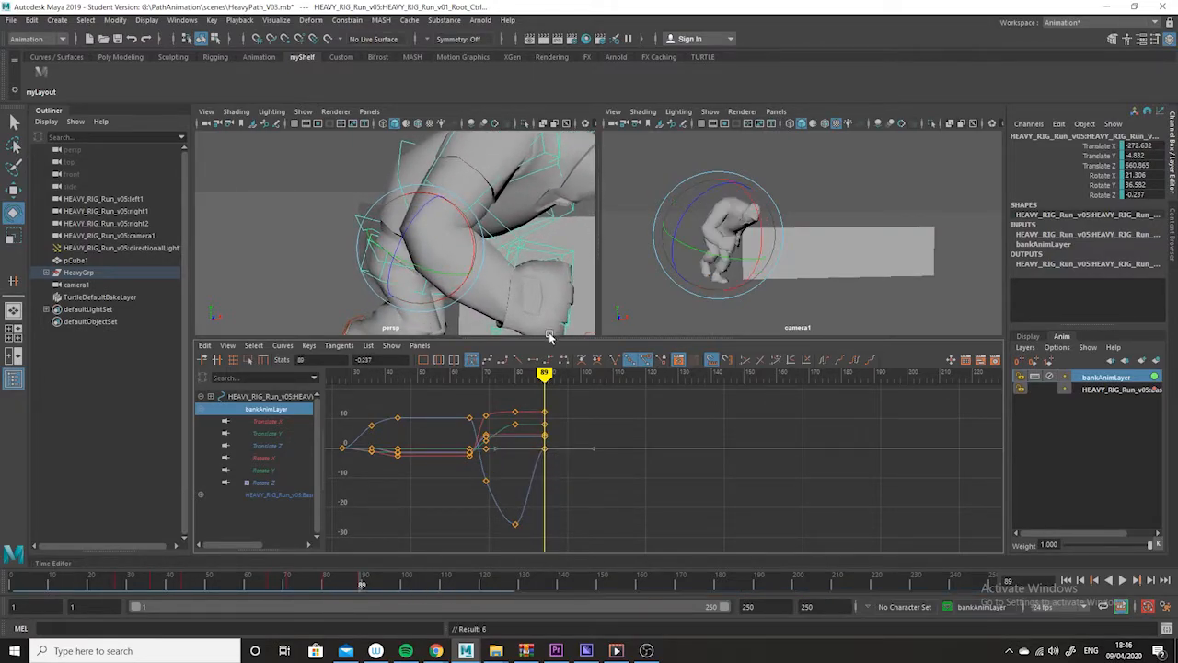
- Lower Root_Ctrl's frame 89 keys on bankAnimLayer to about 1 for Rotate Y and about 6.87 for Rotate X
{"action": "left_click", "coordinate": [287, 432]}
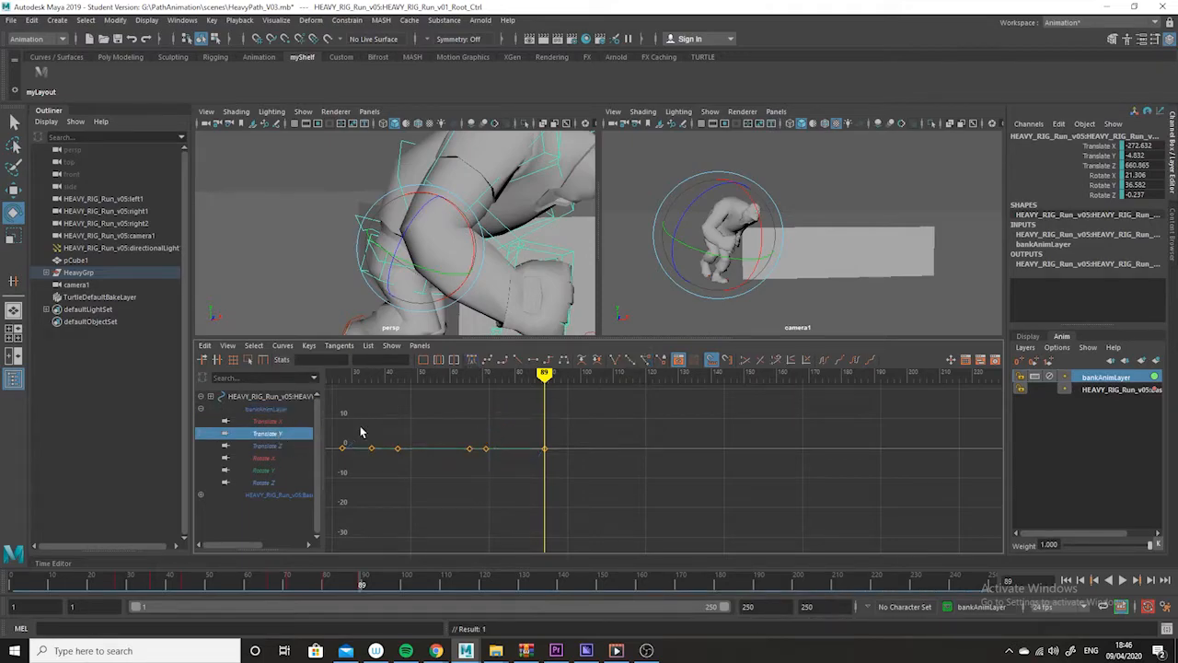
{"action": "left_click", "coordinate": [267, 470]}
{"action": "left_click_drag", "start_coordinate": [558, 397], "coordinate": [540, 424]}
{"action": "middle_click_drag", "start_coordinate": [547, 409], "coordinate": [545, 493], "text": "shift"}
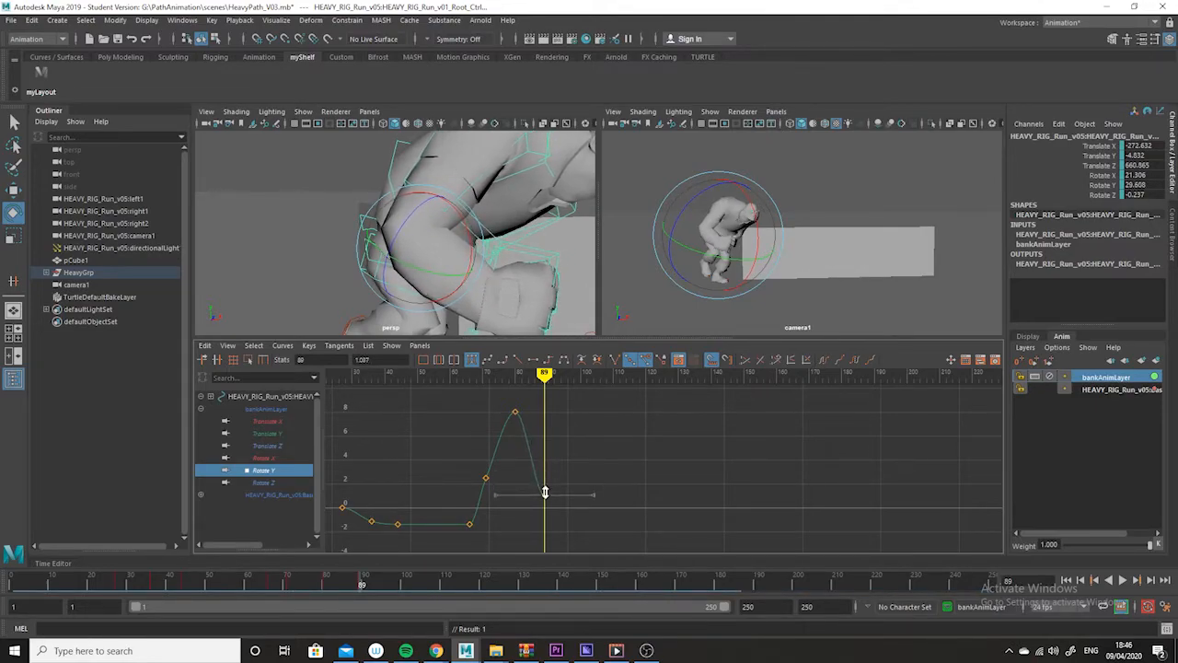
{"action": "left_click", "coordinate": [280, 458]}
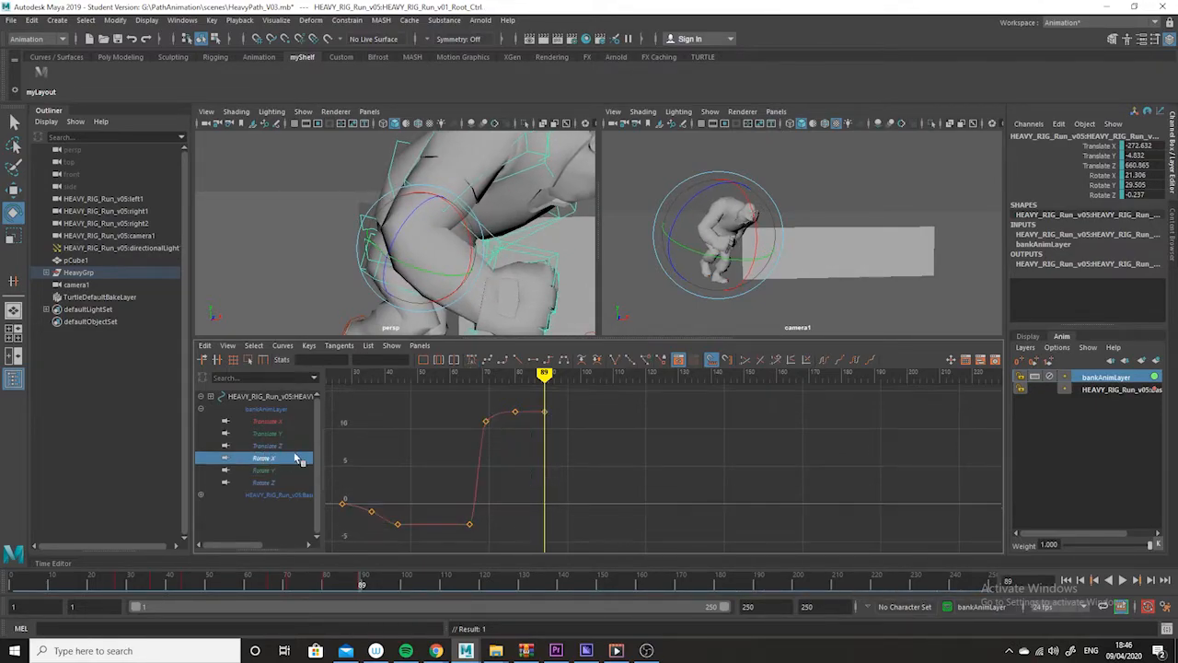
{"action": "left_click_drag", "start_coordinate": [541, 426], "coordinate": [541, 427]}
{"action": "scroll", "coordinate": [545, 417], "scroll_direction": "up", "scroll_amount": 3}
{"action": "middle_click_drag", "start_coordinate": [549, 404], "coordinate": [544, 449], "text": "shift"}
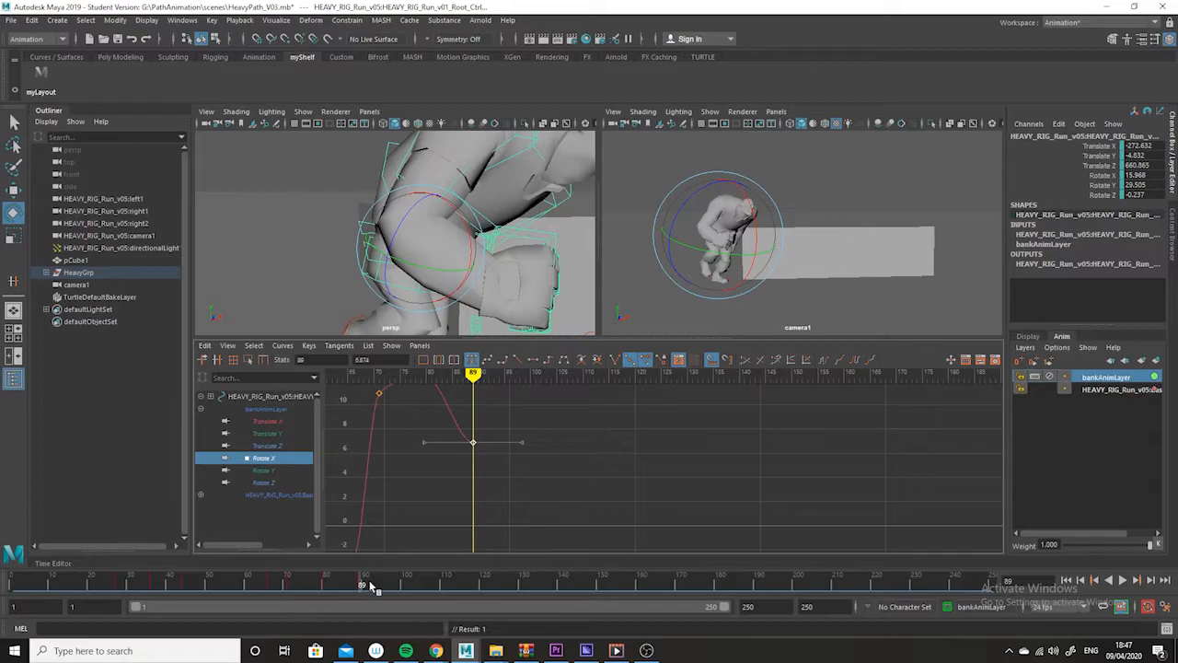
- At frame 97, key Root_Ctrl on bankAnimLayer and bring its Rotate X and Rotate Y keys down to near 0
{"action": "left_click_drag", "start_coordinate": [364, 586], "coordinate": [392, 586]}
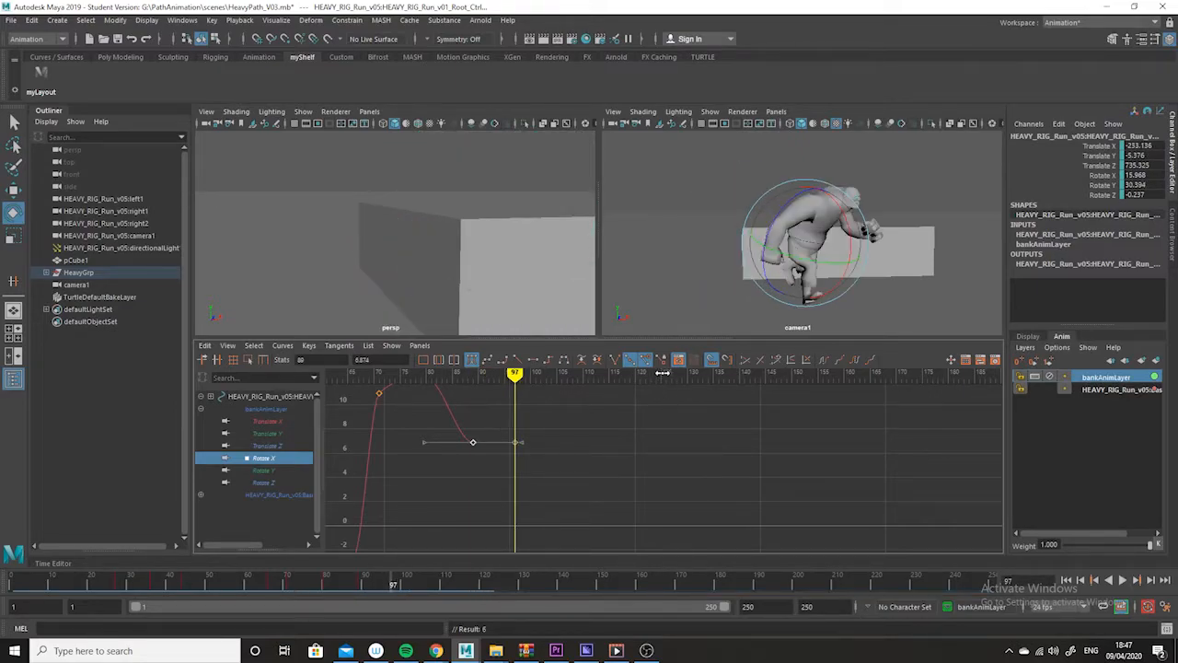
{"action": "middle_click_drag", "start_coordinate": [511, 442], "coordinate": [508, 513], "text": "shift"}
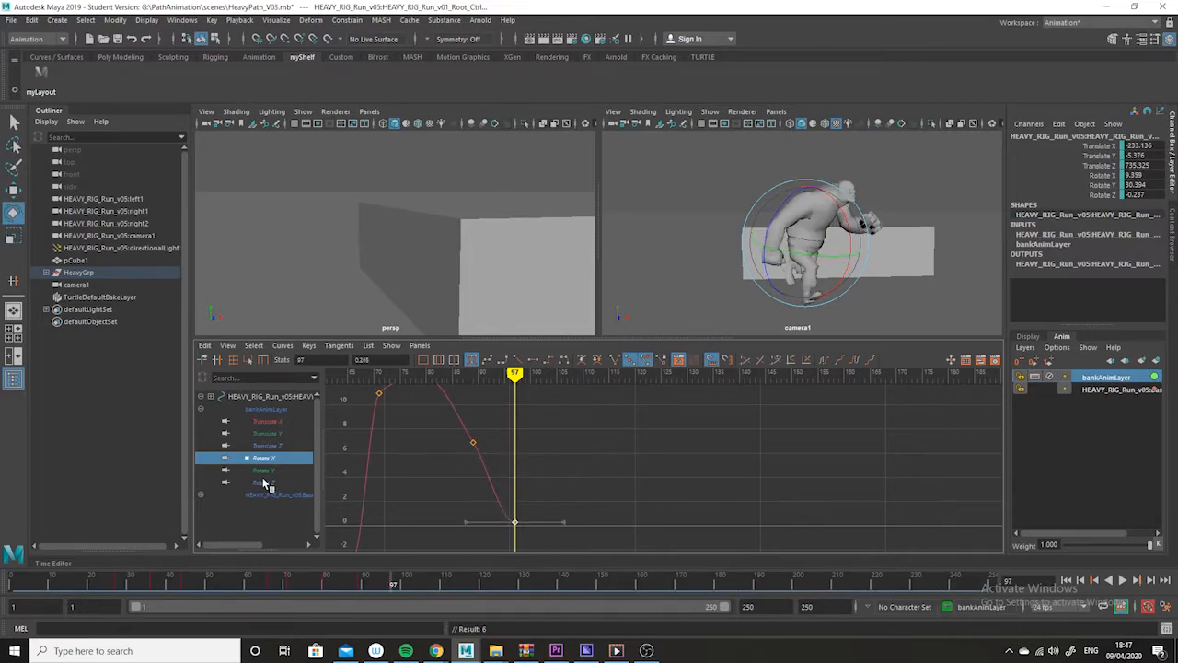
{"action": "left_click", "coordinate": [264, 471]}
{"action": "right_click_drag", "start_coordinate": [584, 494], "coordinate": [558, 495], "text": "alt"}
{"action": "left_click_drag", "start_coordinate": [536, 502], "coordinate": [538, 500]}
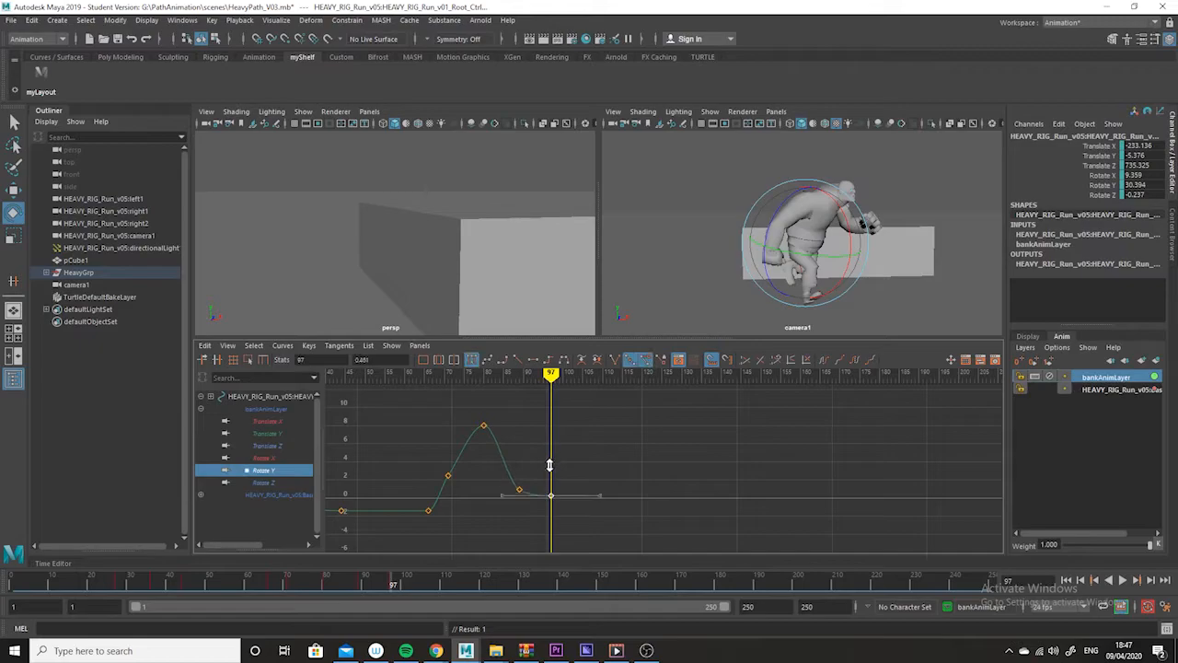
- Lower Root_Ctrl's frame 89 Rotate Z key on bankAnimLayer to about -5.3 for a more gradual return from the lean
{"action": "left_click", "coordinate": [270, 483]}
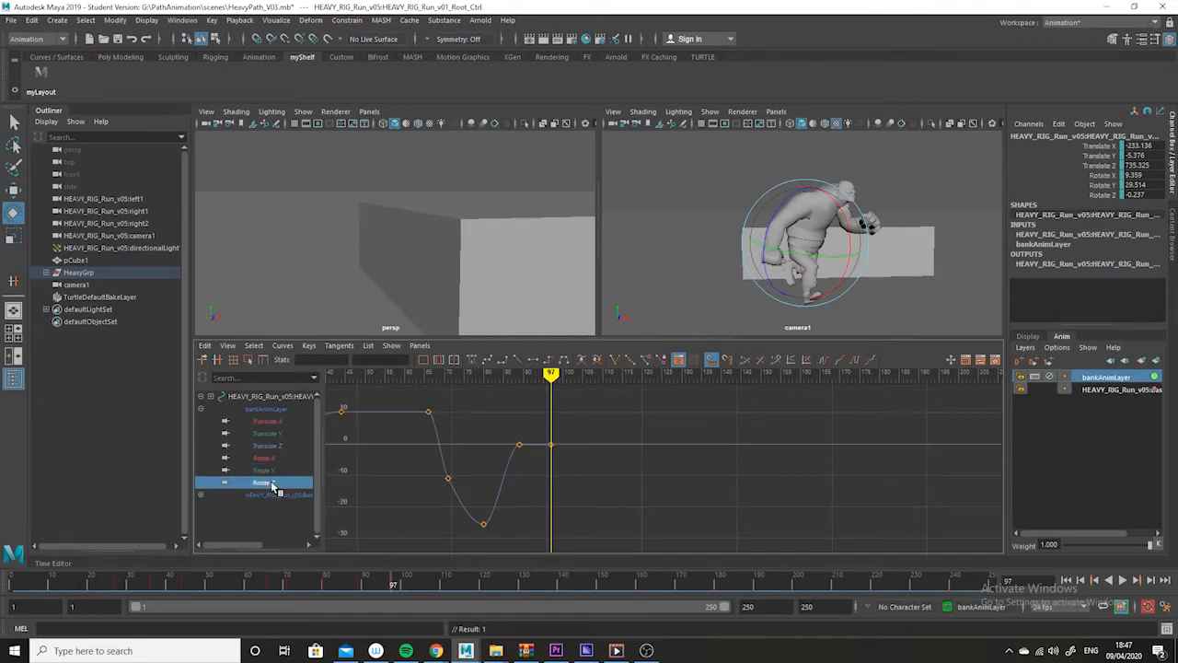
{"action": "left_click_drag", "start_coordinate": [536, 426], "coordinate": [507, 449]}
{"action": "middle_click_drag", "start_coordinate": [515, 411], "coordinate": [515, 436], "text": "shift"}
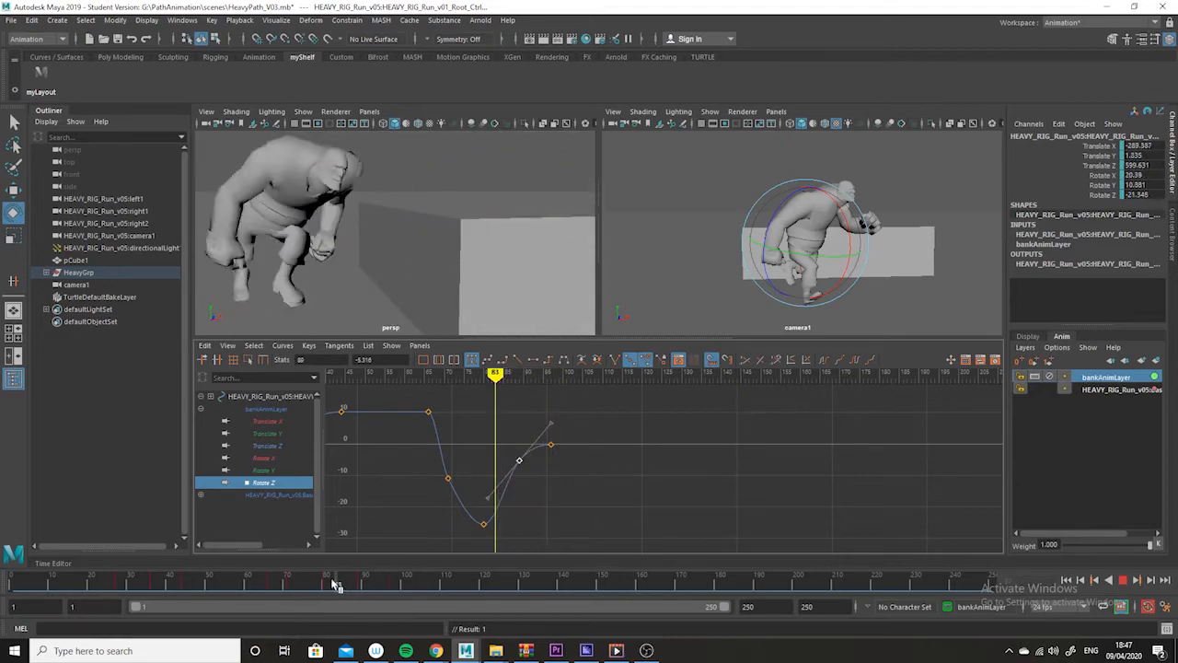